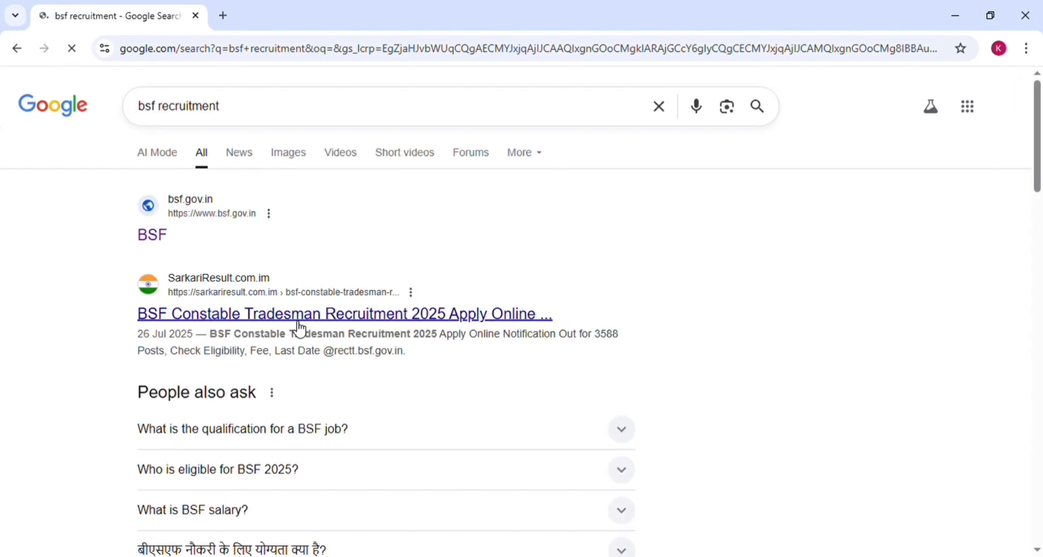
pyautogui.click(243, 106)
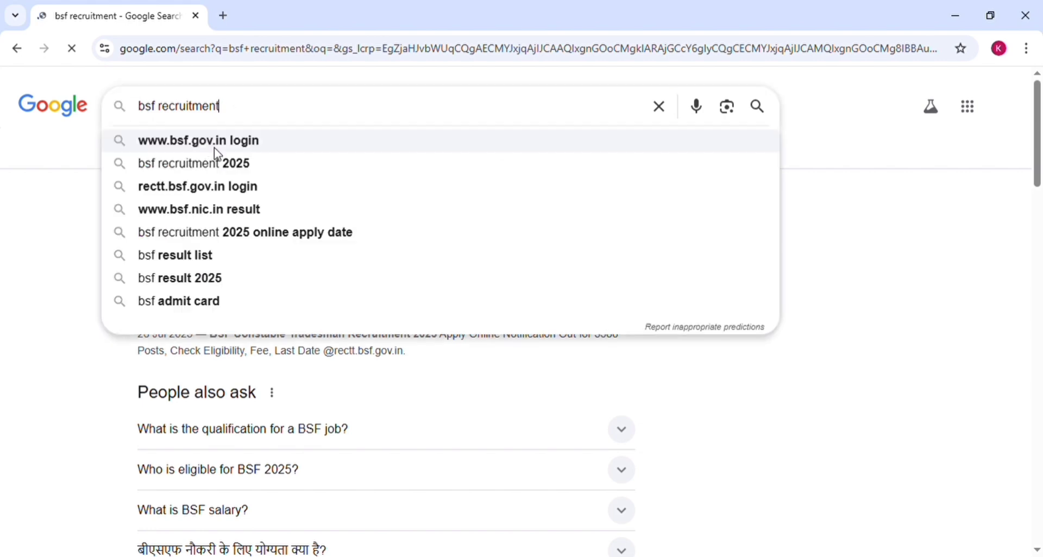
pyautogui.click(254, 153)
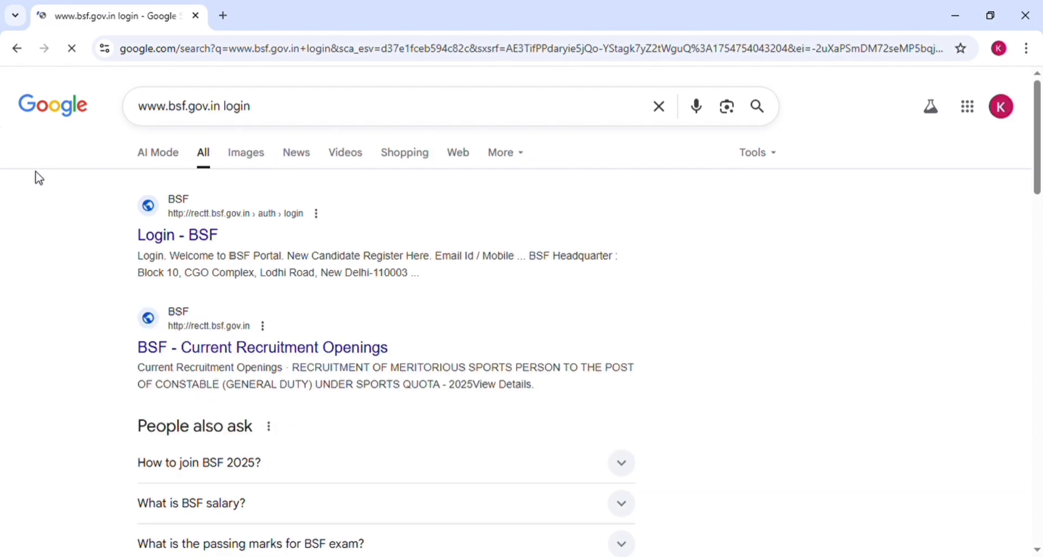
# - Open the 'BSF - Current Recruitment Openings' result and reach the new candidate registration form
pyautogui.click(158, 238)
pyautogui.click(222, 353)
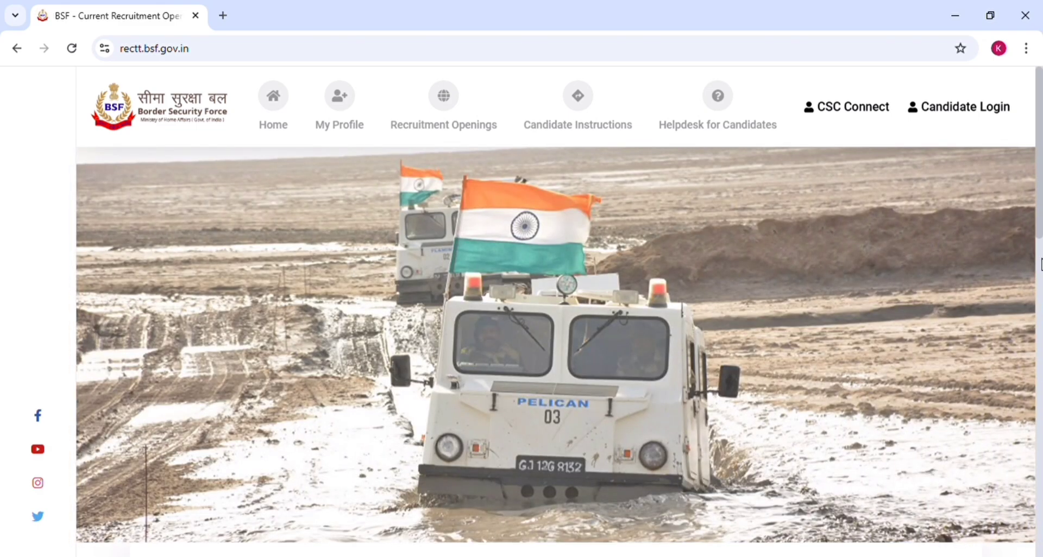
pyautogui.scroll(-8, 1040, 264)
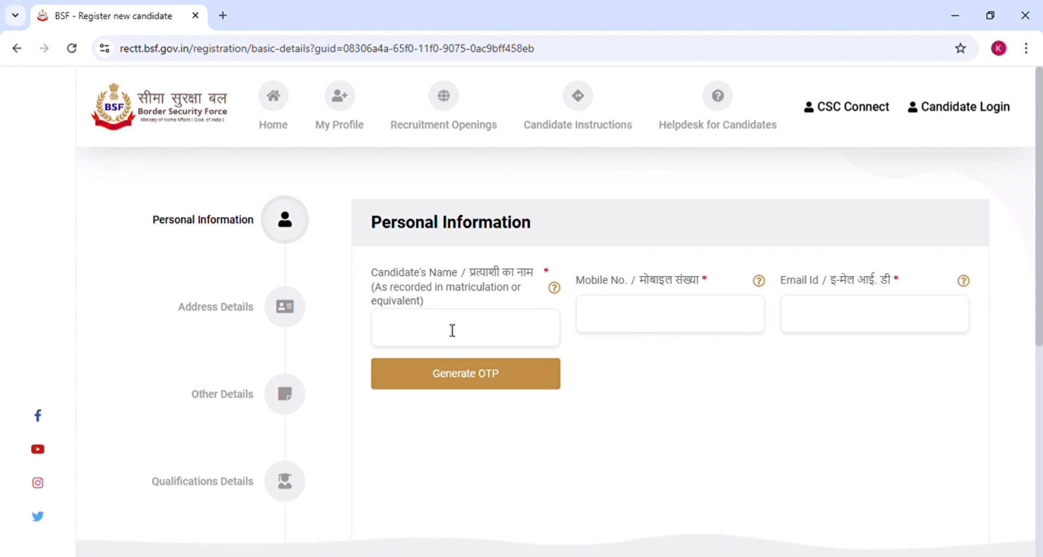
# - Fill in the candidate's name, mobile number and e-mail address
pyautogui.click(452, 330)
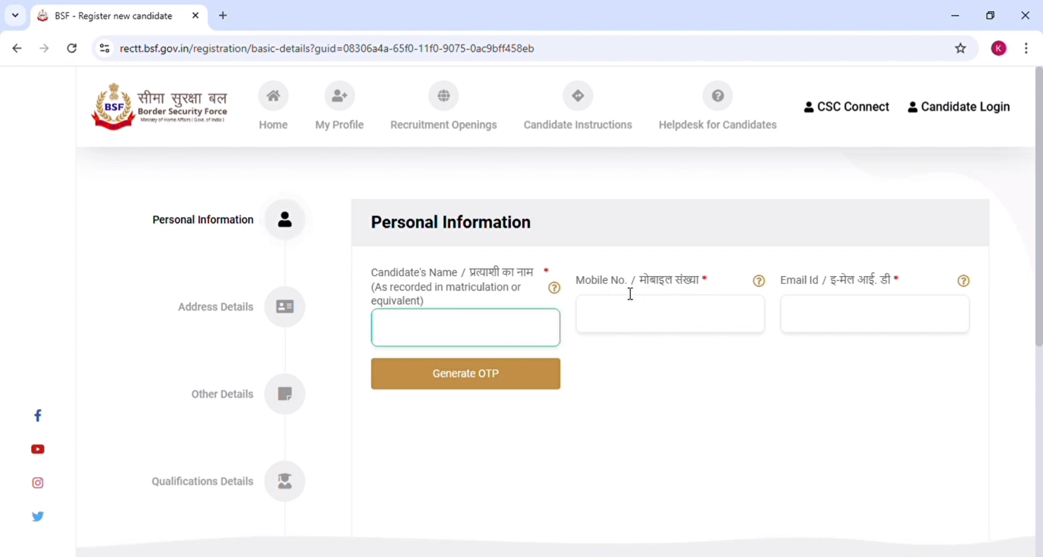
pyautogui.click(650, 319)
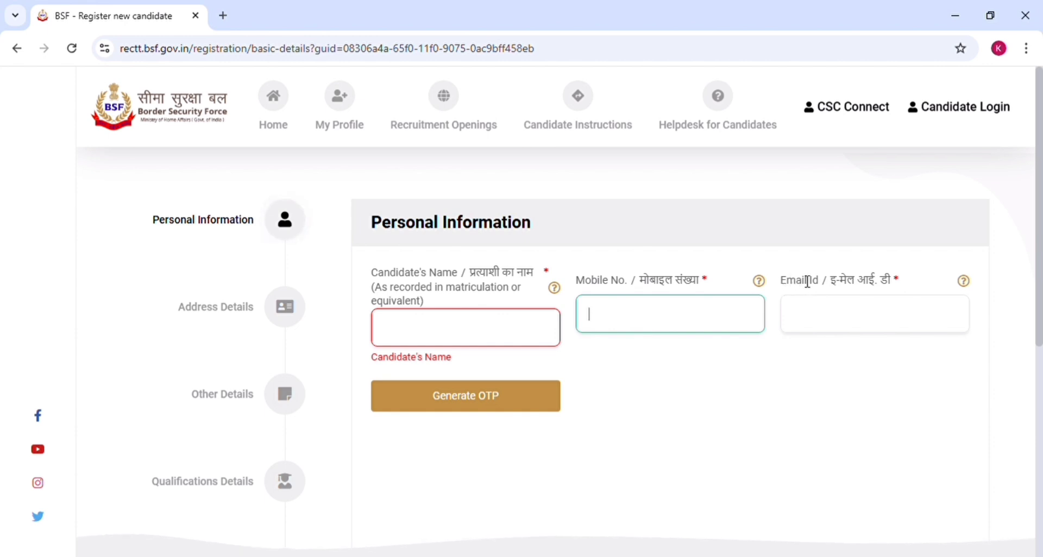
pyautogui.click(868, 319)
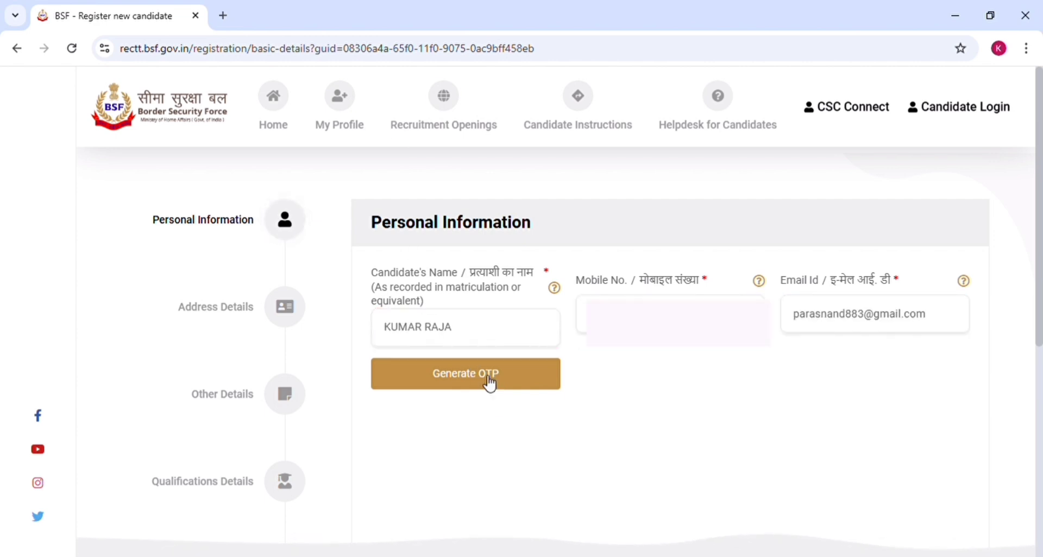
# - Generate the mobile and e-mail OTPs and move to the Email OTP field
pyautogui.click(488, 387)
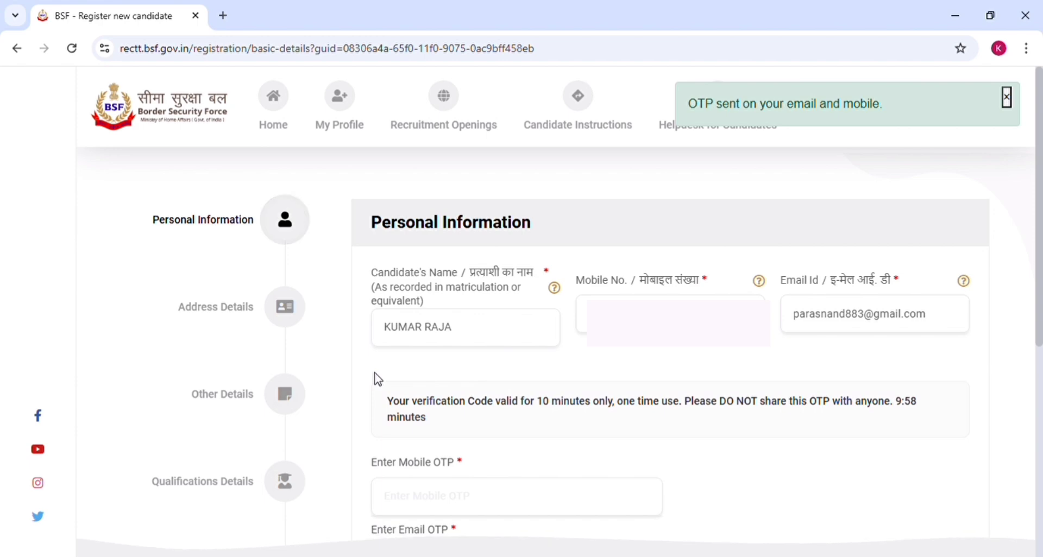
pyautogui.scroll(-4, 378, 379)
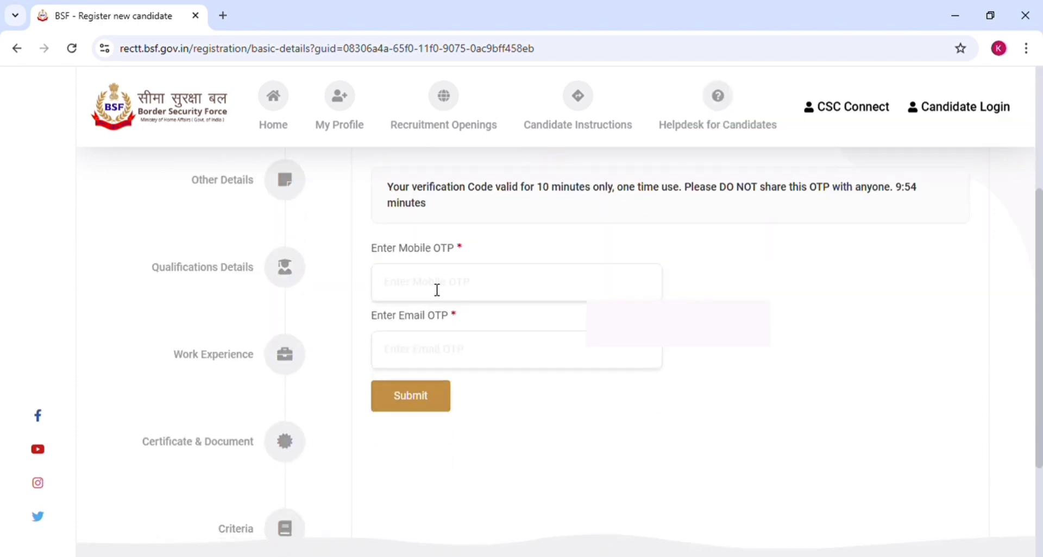
pyautogui.click(434, 353)
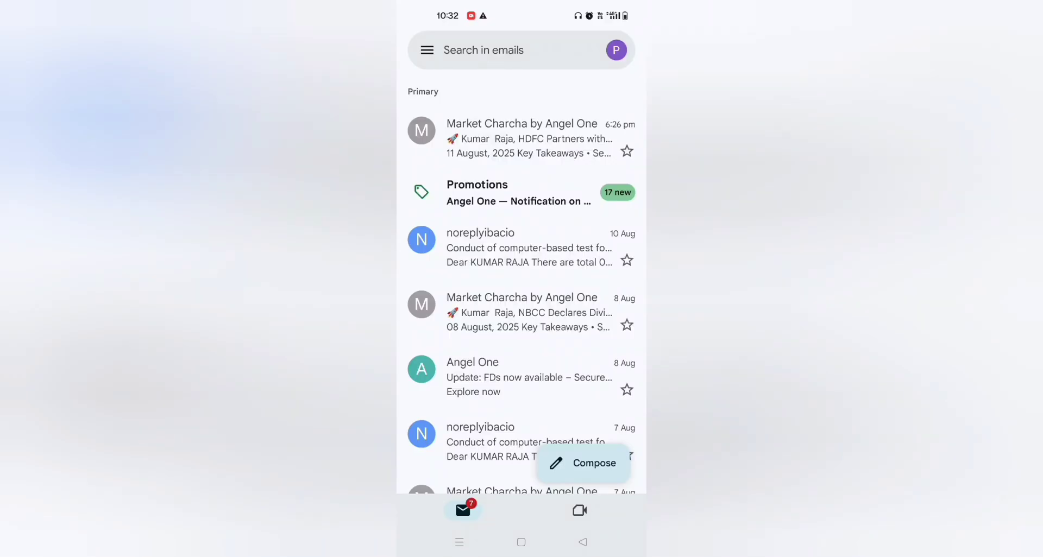
# - Find and open the BSF 'OTP for Verification' email in Gmail's Spam folder
pyautogui.click(427, 50)
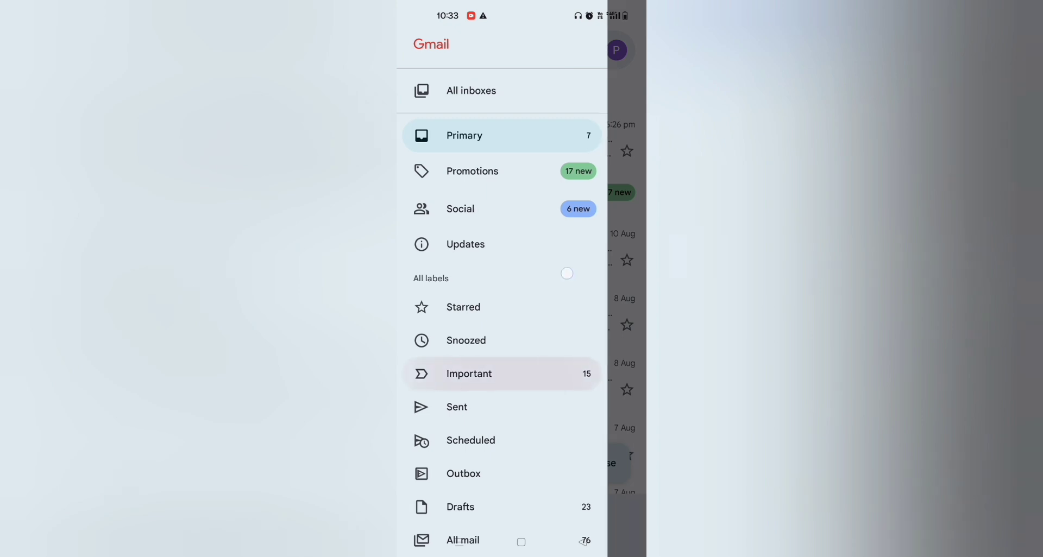
pyautogui.scroll(-5, 502, 282)
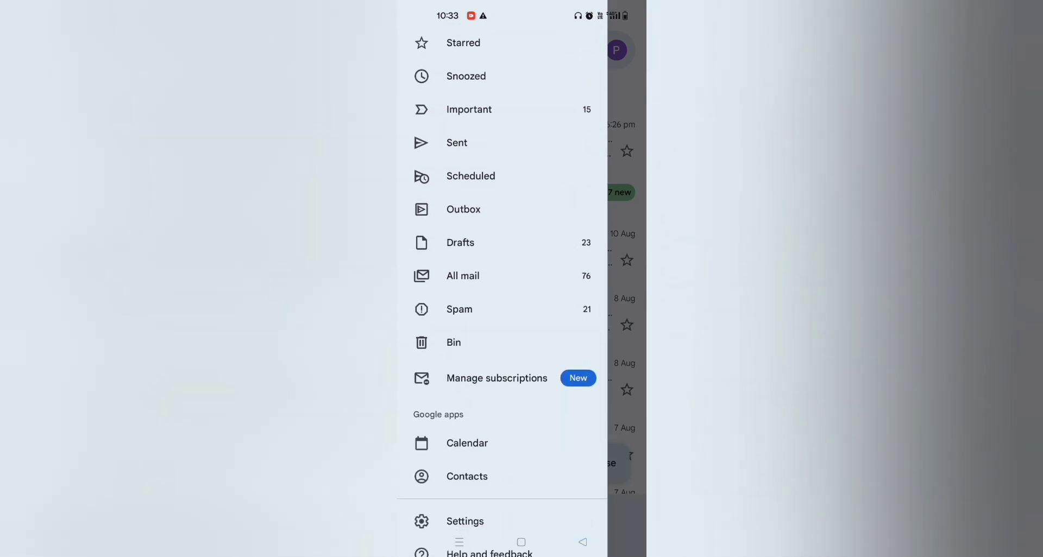
pyautogui.moveTo(528, 312); pyautogui.dragTo(413, 315)
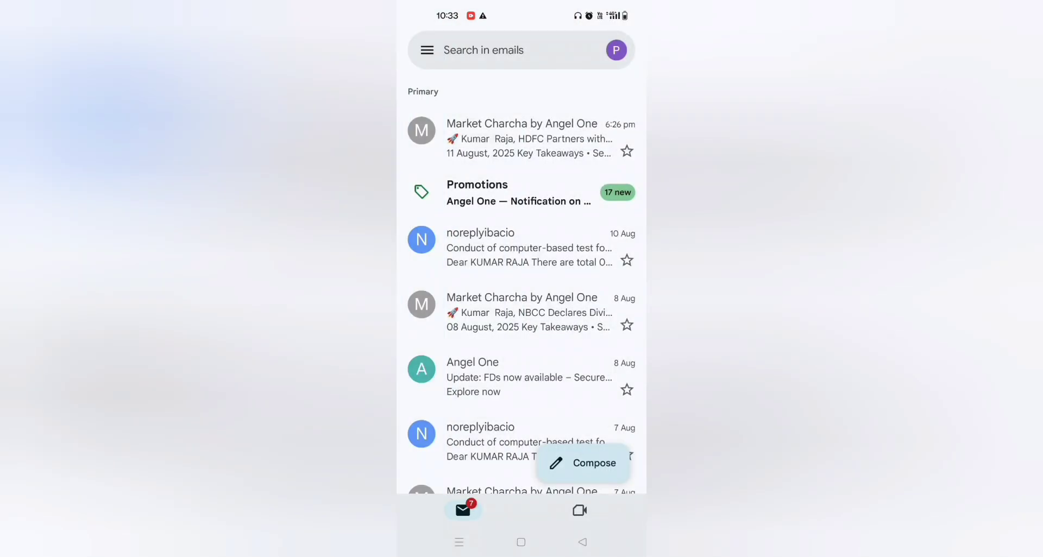
pyautogui.click(427, 50)
pyautogui.scroll(-2, 502, 282)
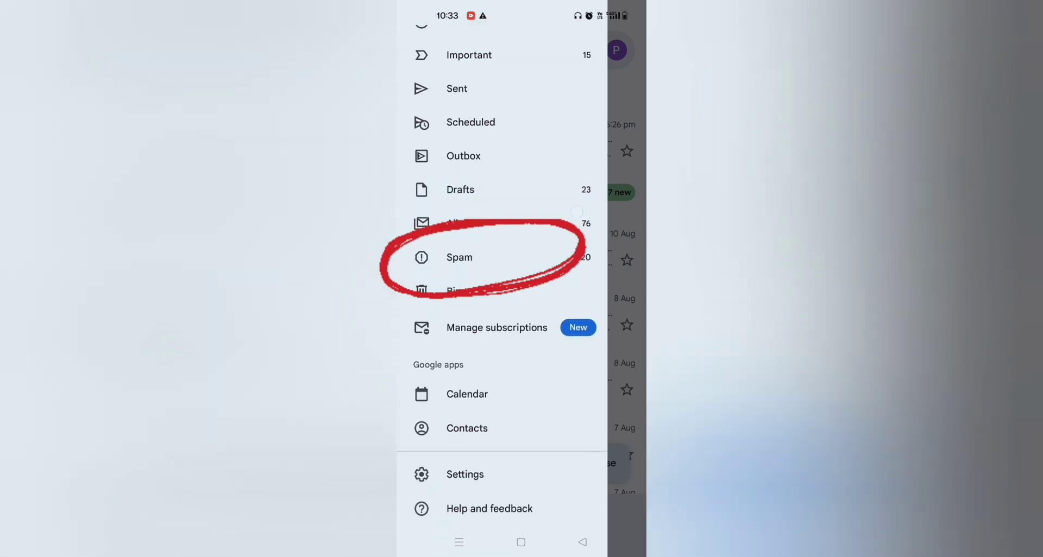
pyautogui.click(458, 265)
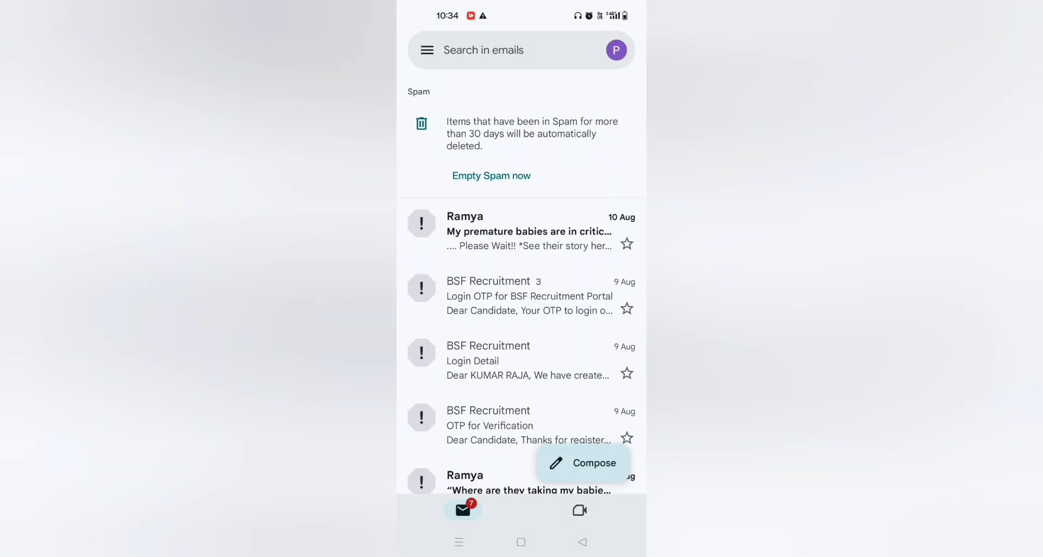
pyautogui.scroll(-2, 582, 218)
pyautogui.scroll(-2, 582, 219)
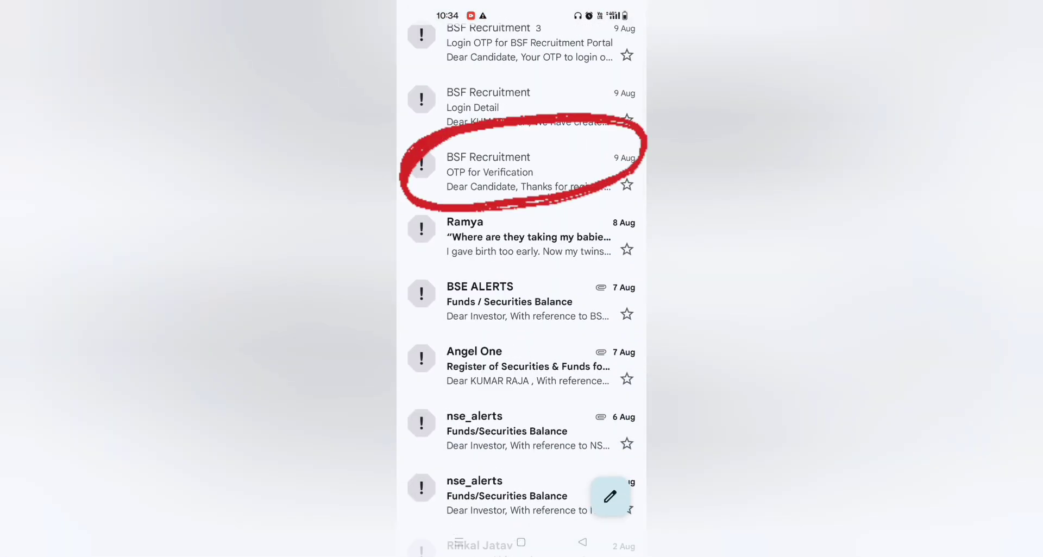
pyautogui.click(489, 172)
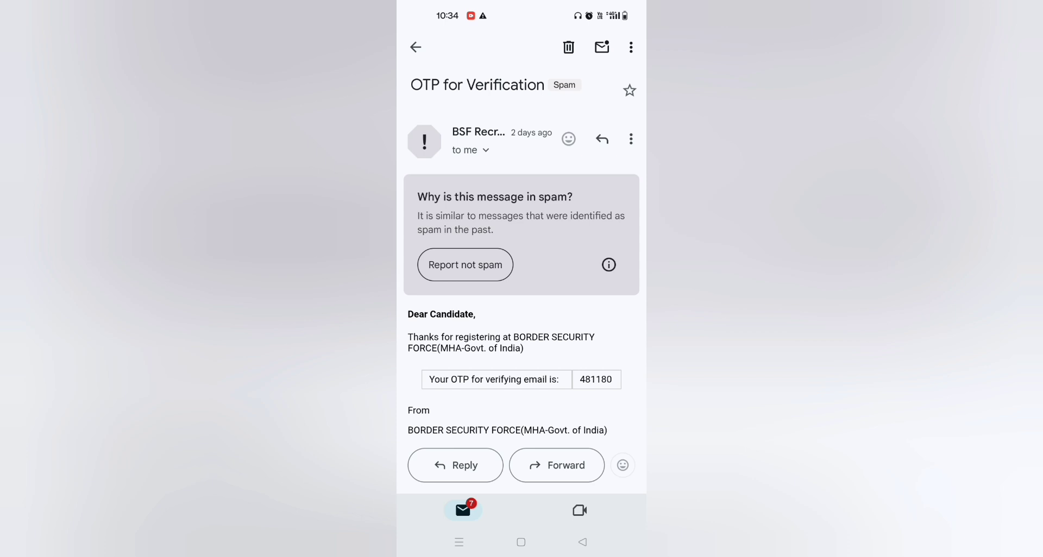
pyautogui.scroll(-1, 521, 272)
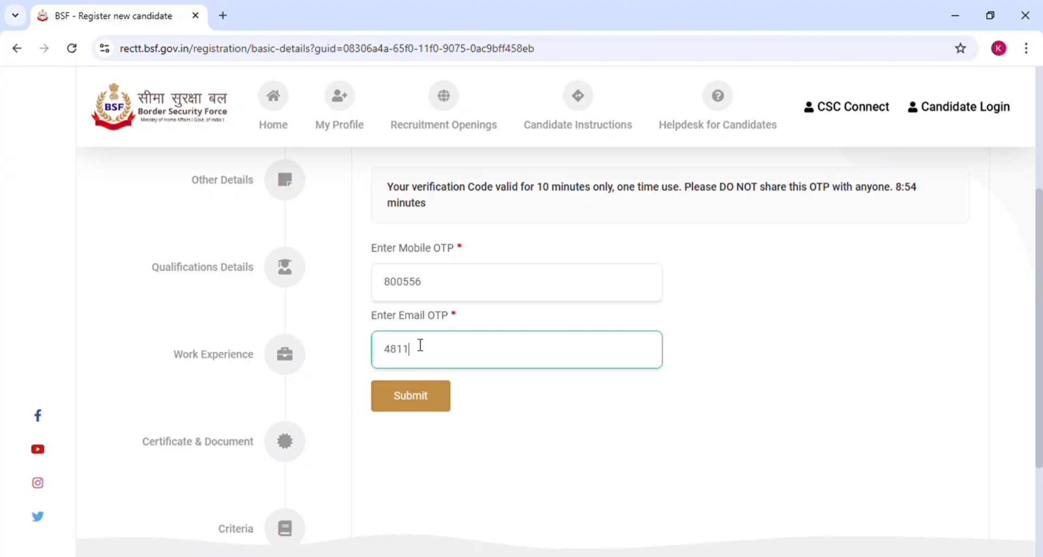
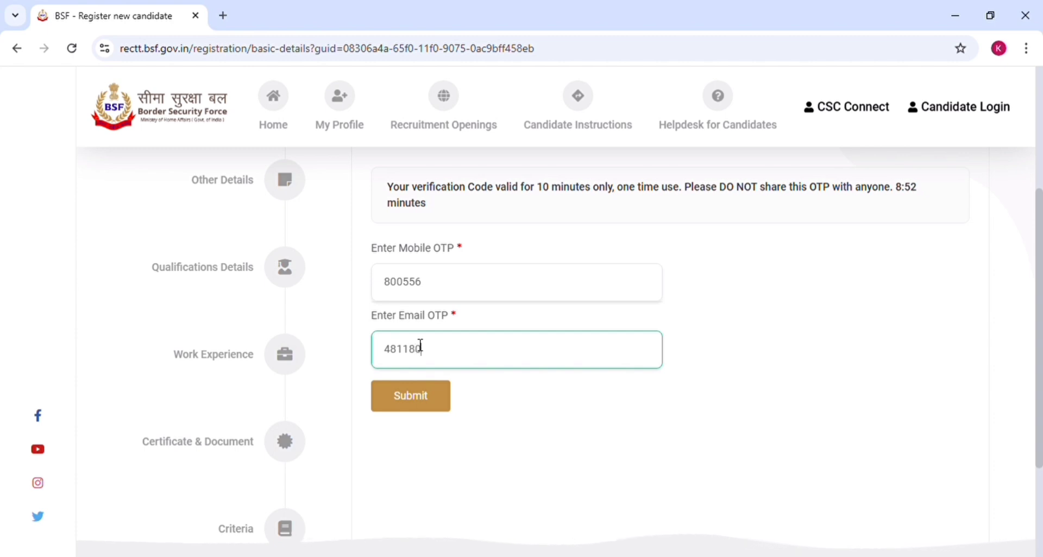
# - Enter the mobile and e-mail verification codes and submit them
pyautogui.click(422, 401)
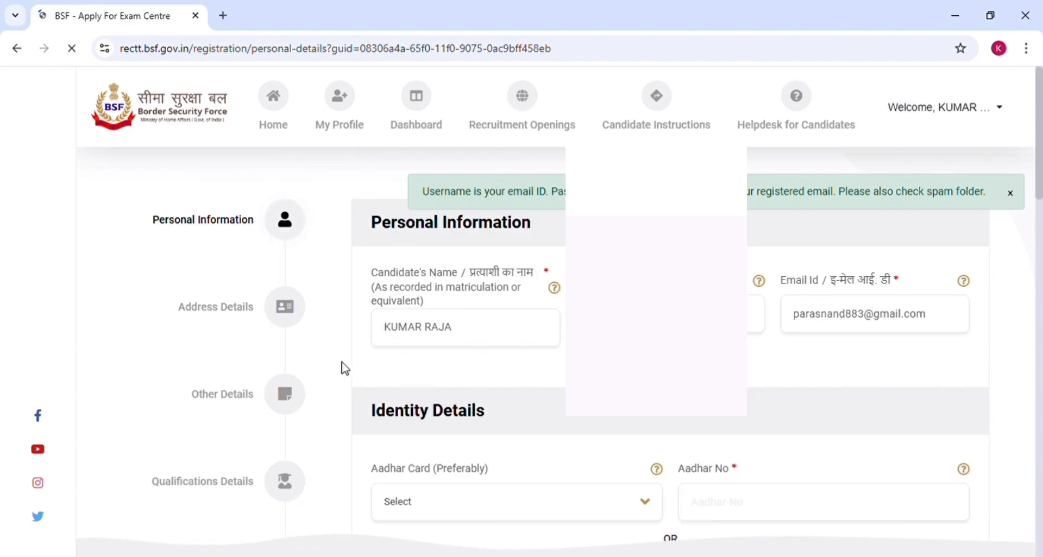
# - Choose Aadhar Card as the preferred ID and enter the Aadhar number
pyautogui.scroll(-1, 344, 368)
pyautogui.scroll(-3, 344, 368)
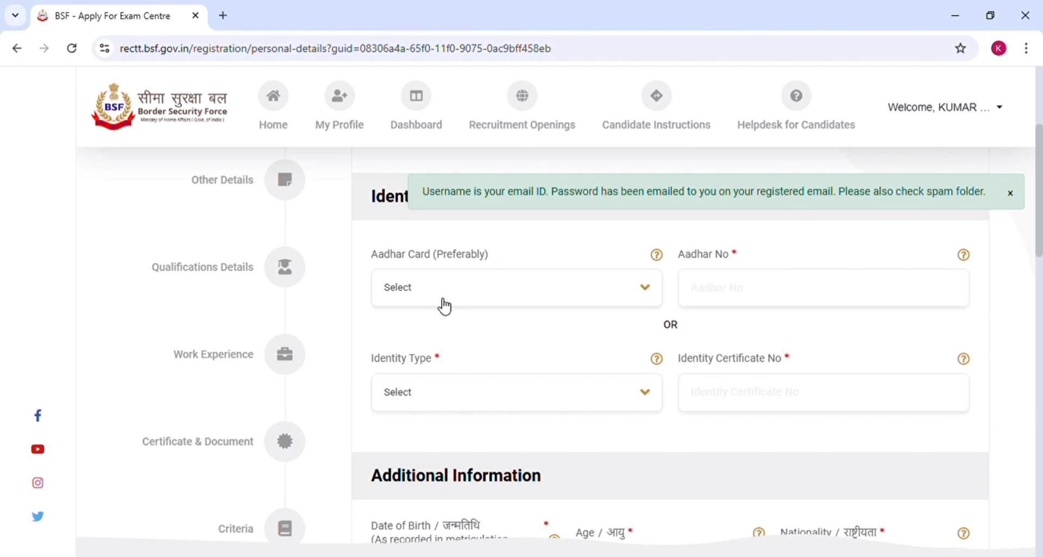
pyautogui.click(436, 294)
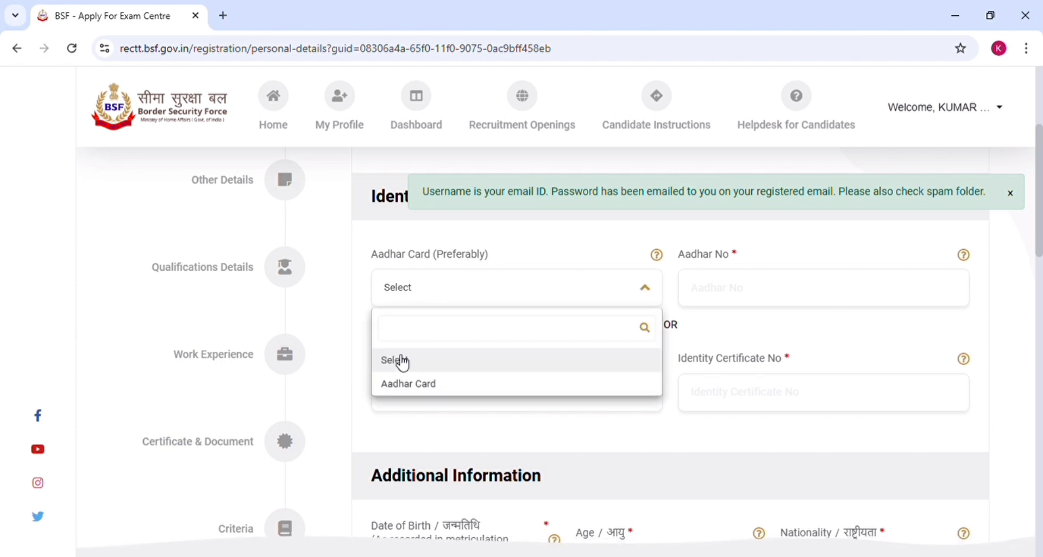
pyautogui.click(423, 387)
pyautogui.click(426, 386)
pyautogui.click(463, 333)
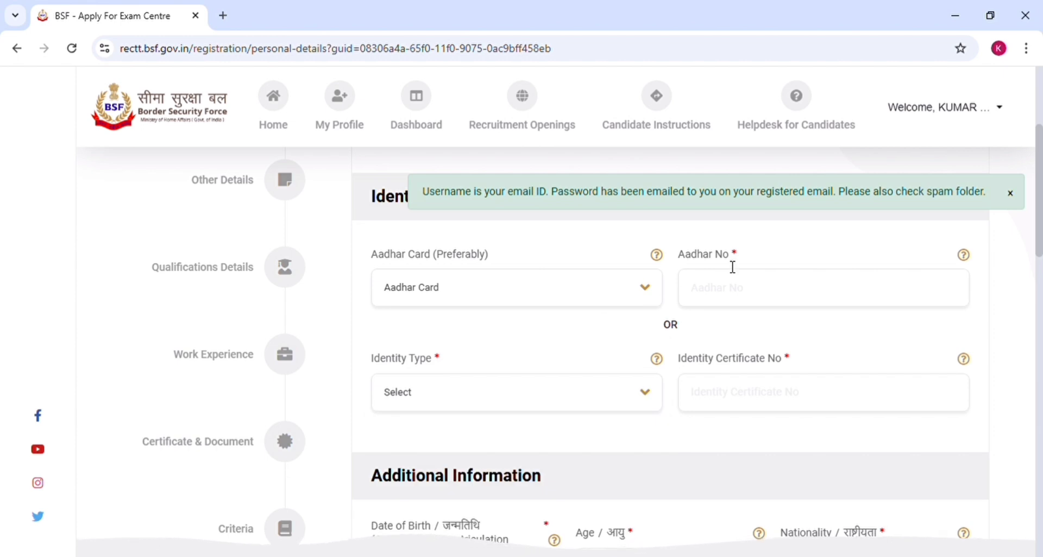
pyautogui.click(717, 294)
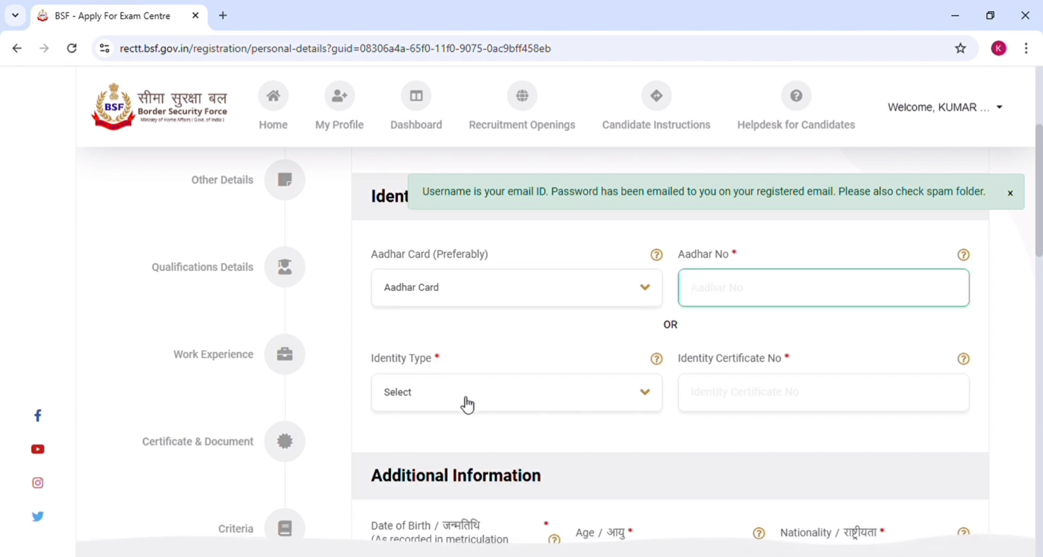
# - Try the identity type options Passport, PAN and Driving License
pyautogui.click(497, 403)
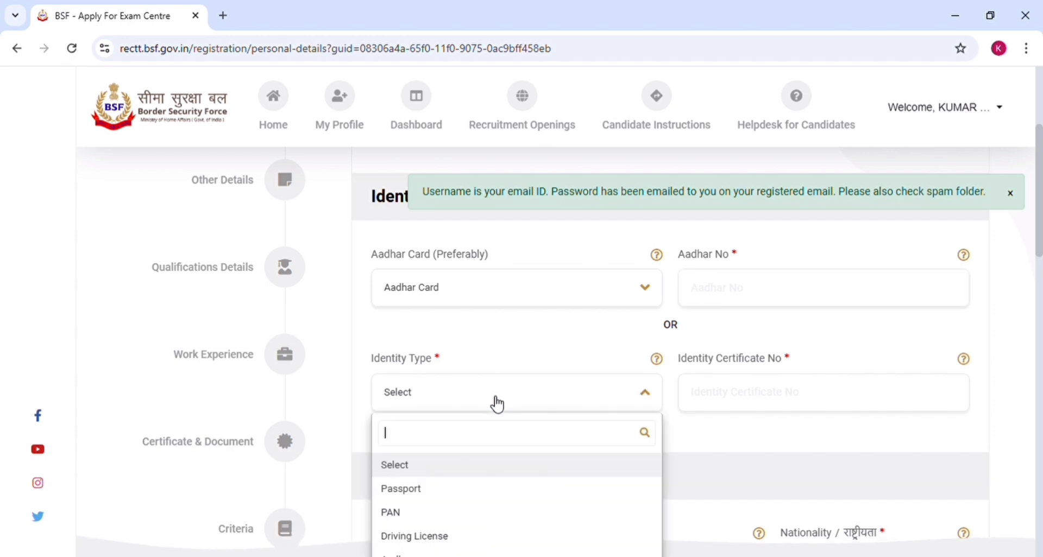
pyautogui.click(343, 429)
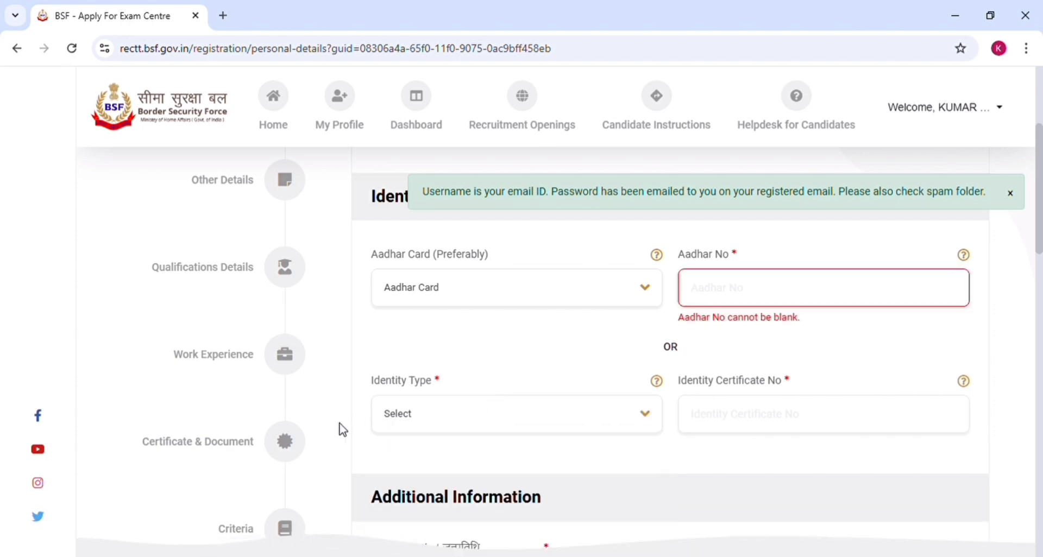
pyautogui.scroll(-3, 343, 429)
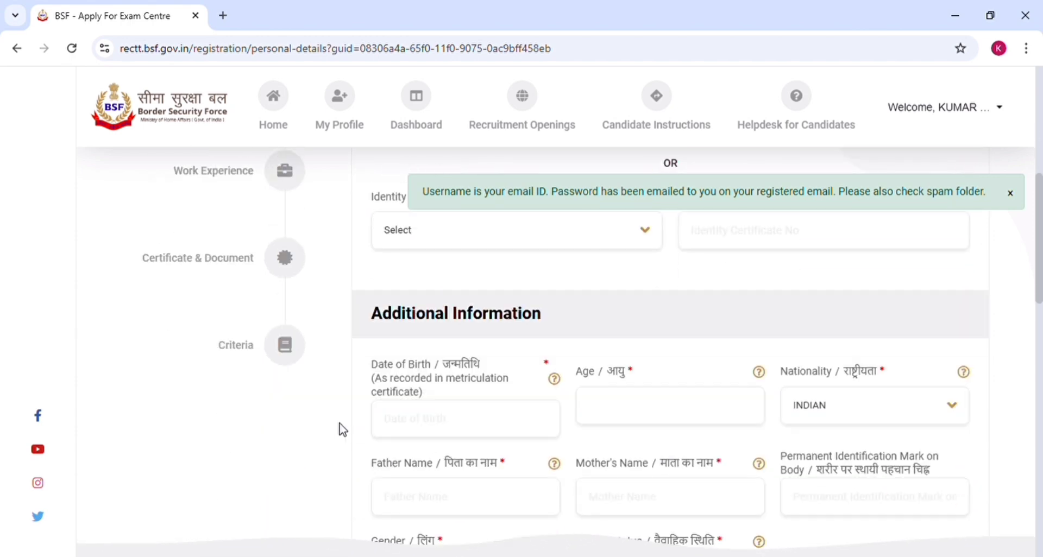
pyautogui.scroll(1, 539, 318)
pyautogui.click(541, 307)
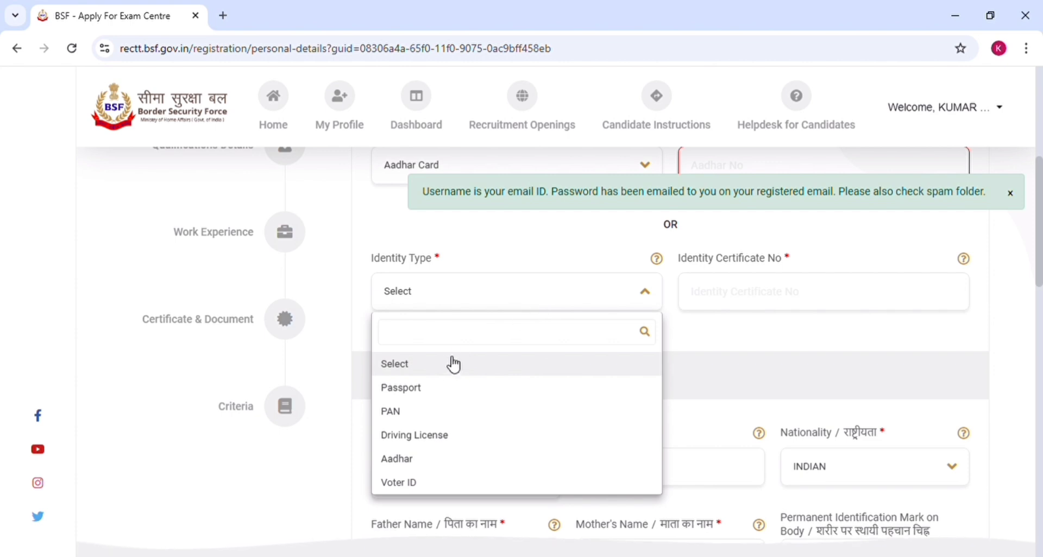
pyautogui.click(427, 390)
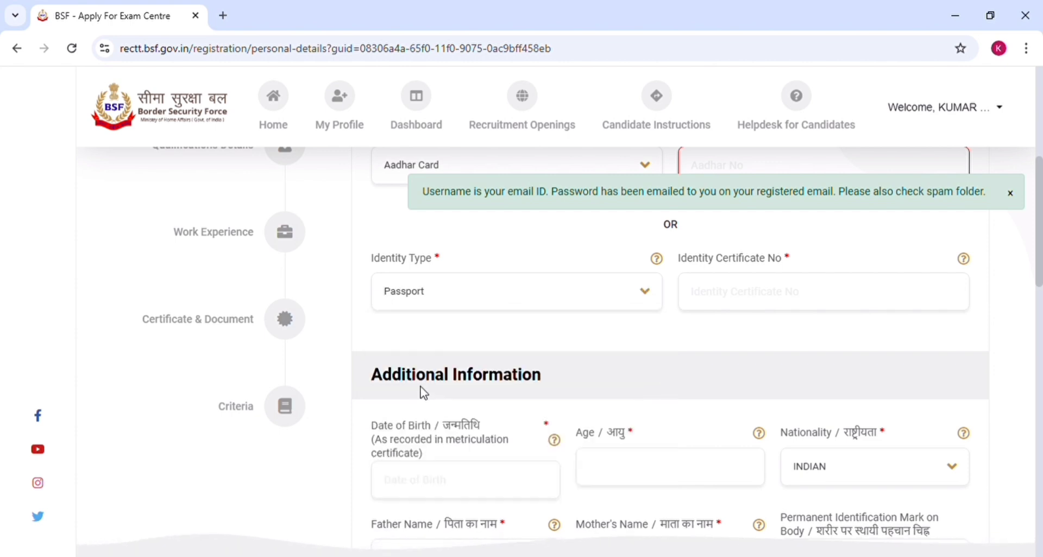
pyautogui.click(439, 308)
pyautogui.click(421, 413)
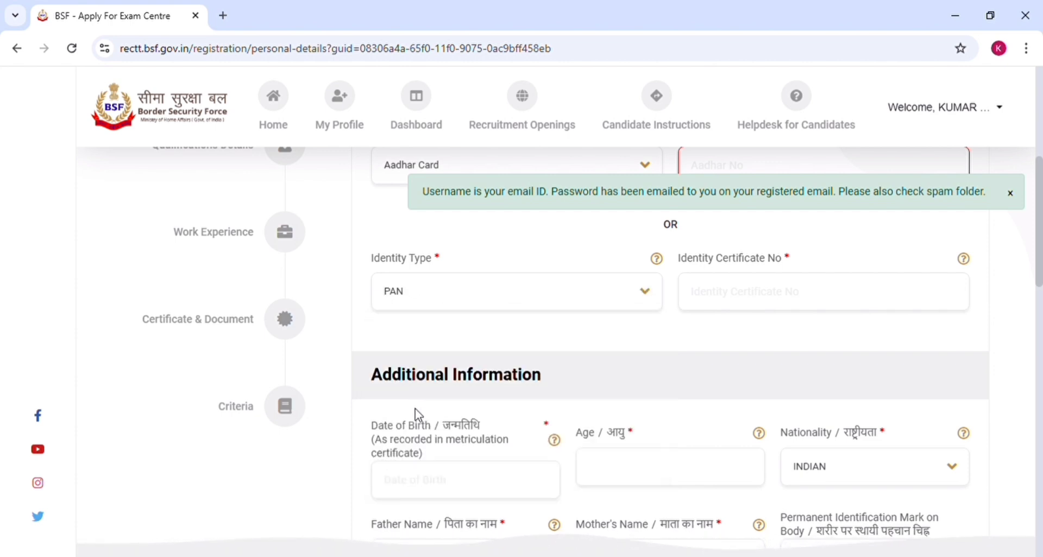
pyautogui.click(425, 304)
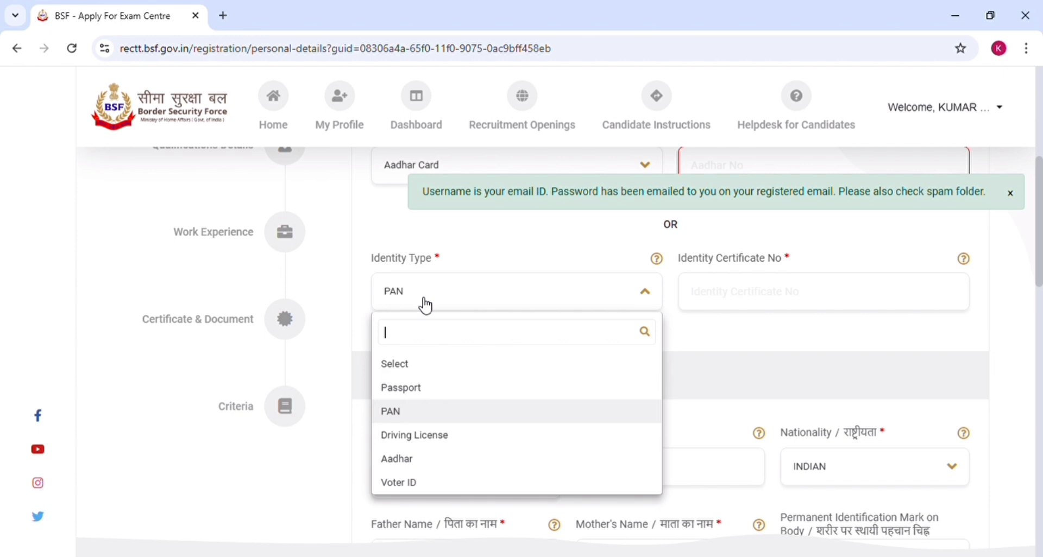
pyautogui.click(425, 436)
# - Settle the identity type on Aadhar and enter the identity certificate number
pyautogui.click(439, 303)
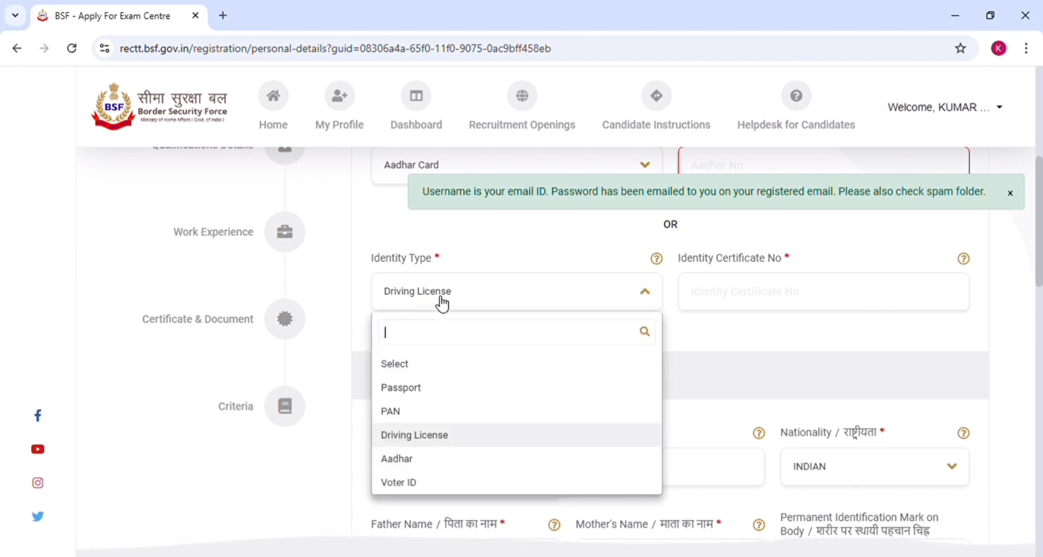
pyautogui.click(421, 460)
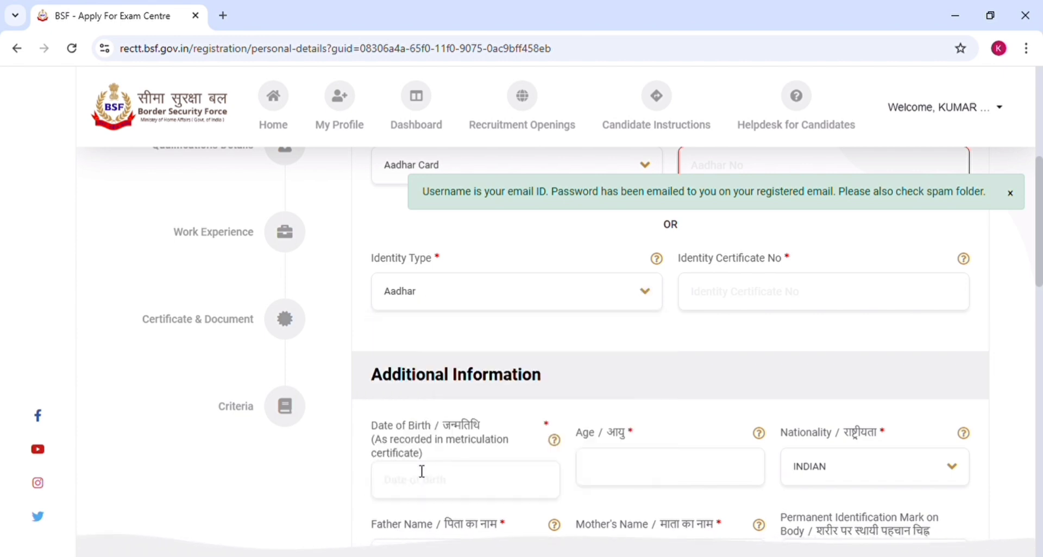
pyautogui.click(433, 303)
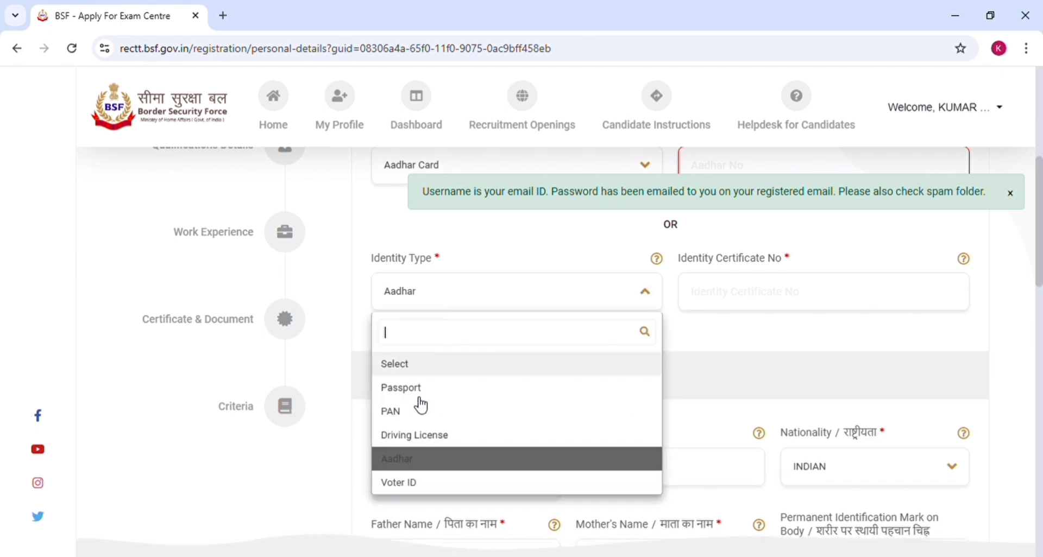
pyautogui.click(411, 485)
pyautogui.click(464, 304)
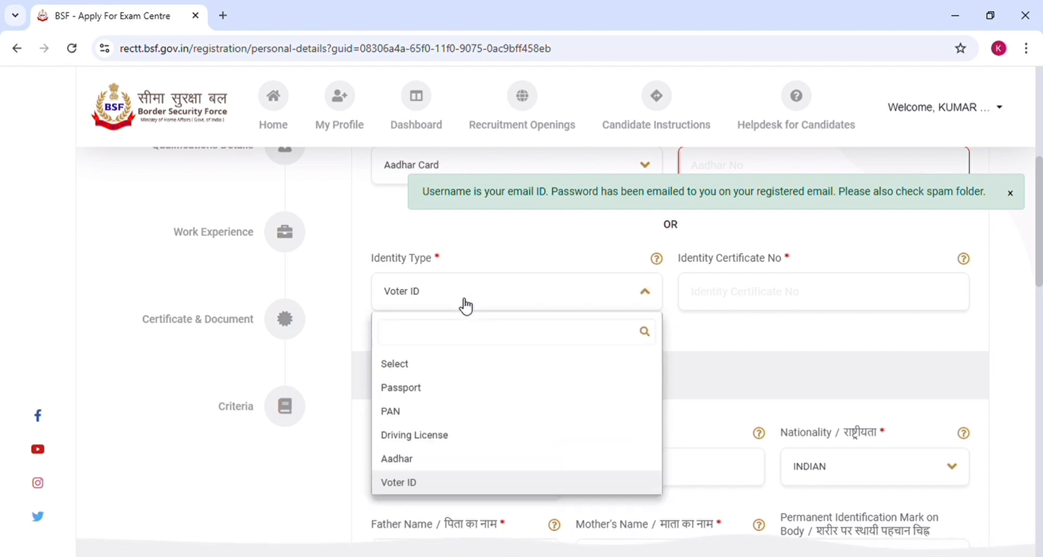
pyautogui.click(407, 466)
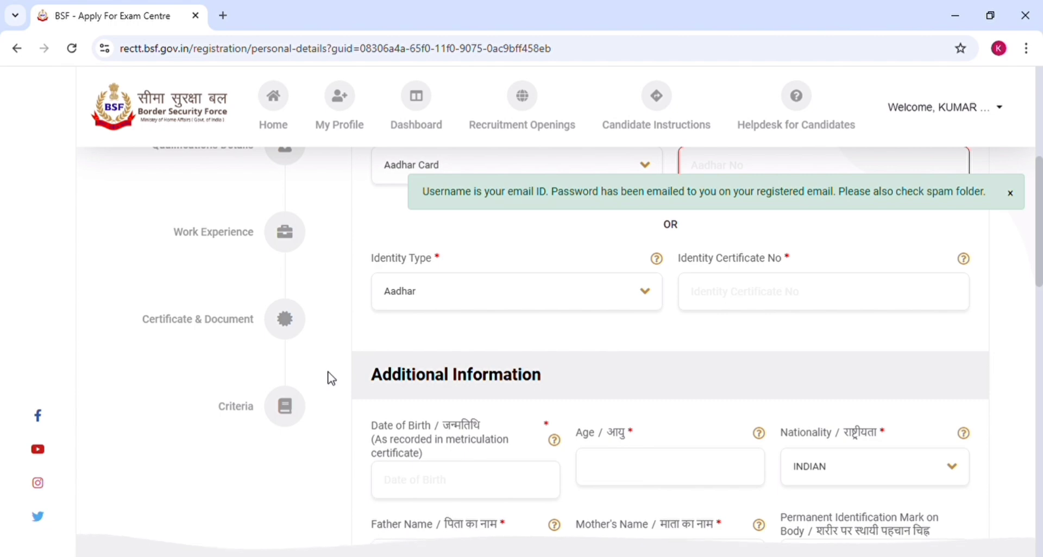
pyautogui.click(775, 298)
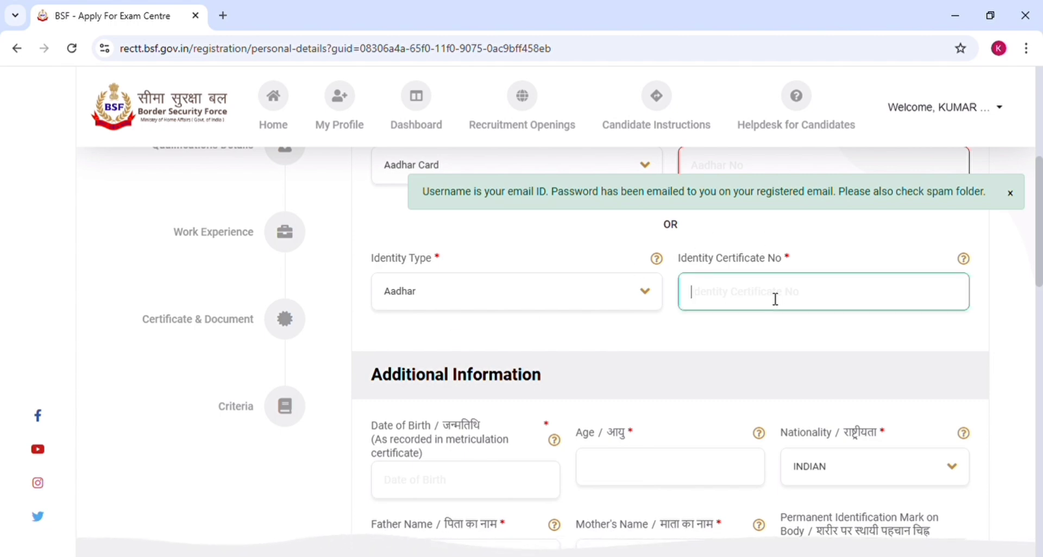
pyautogui.click(748, 347)
# - Set the date of birth to 01-01-2003 and keep nationality as INDIAN
pyautogui.scroll(-3, 750, 349)
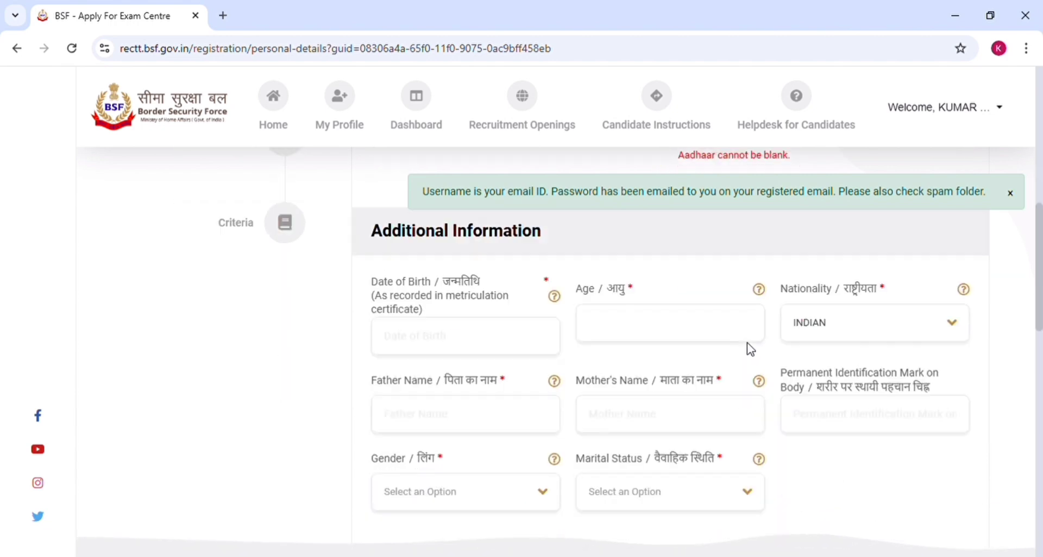
pyautogui.click(470, 313)
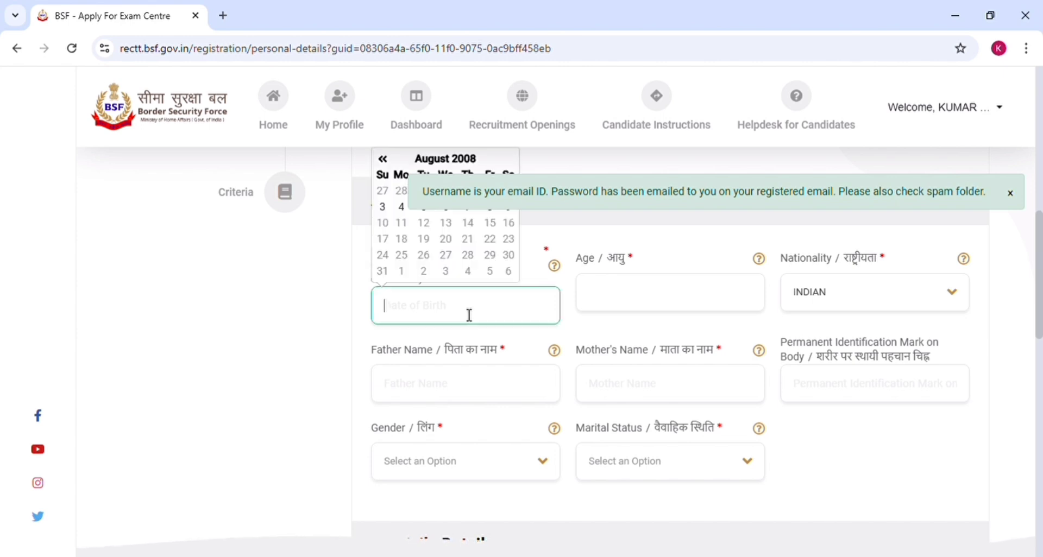
pyautogui.click(341, 303)
pyautogui.scroll(1, 341, 303)
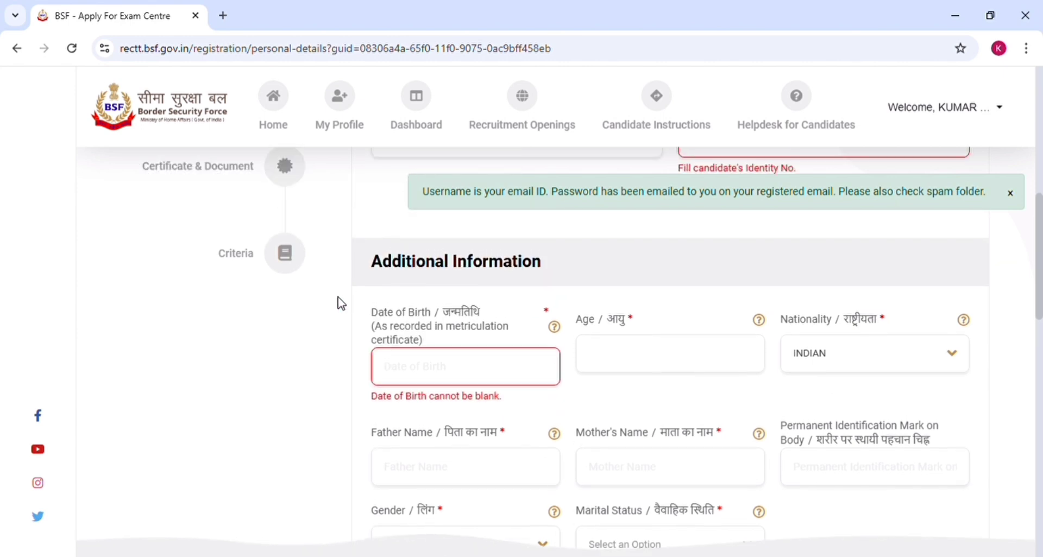
pyautogui.click(419, 373)
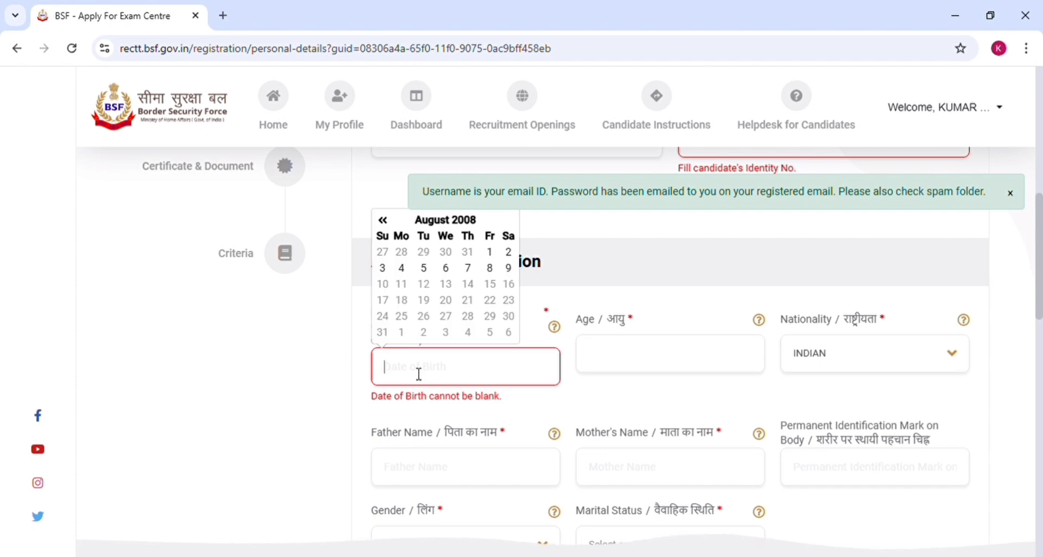
pyautogui.click(463, 222)
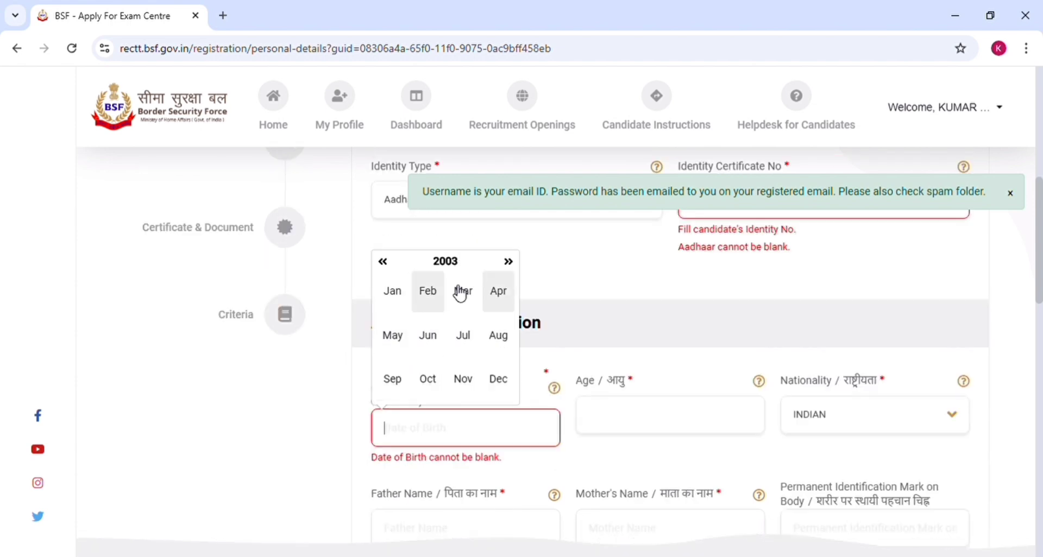
pyautogui.click(402, 303)
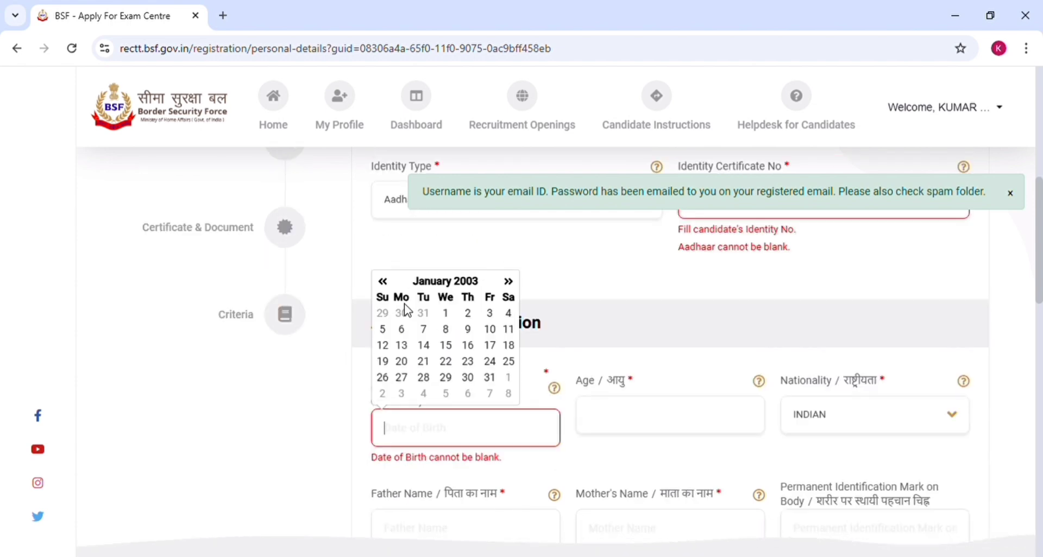
pyautogui.click(445, 313)
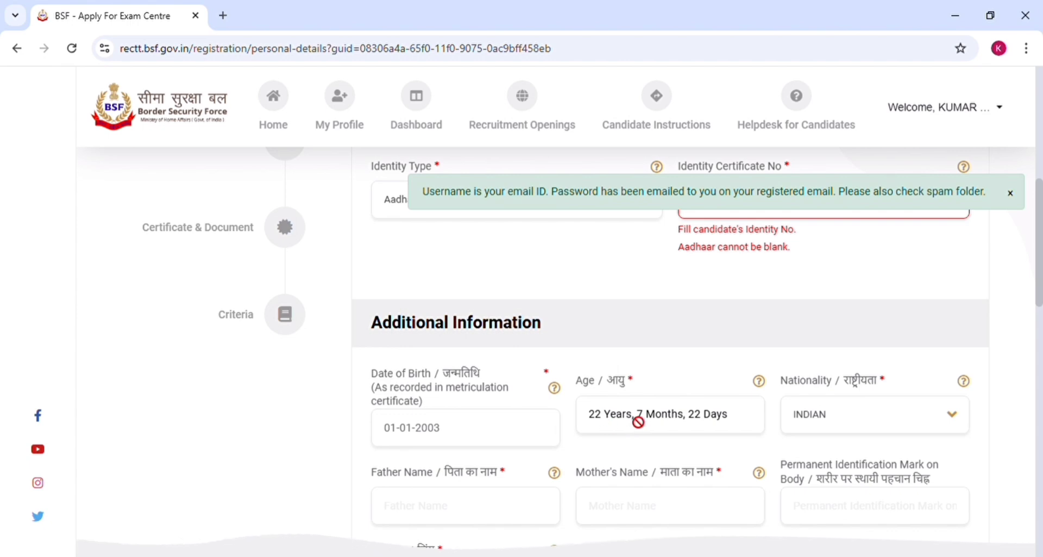
pyautogui.click(851, 422)
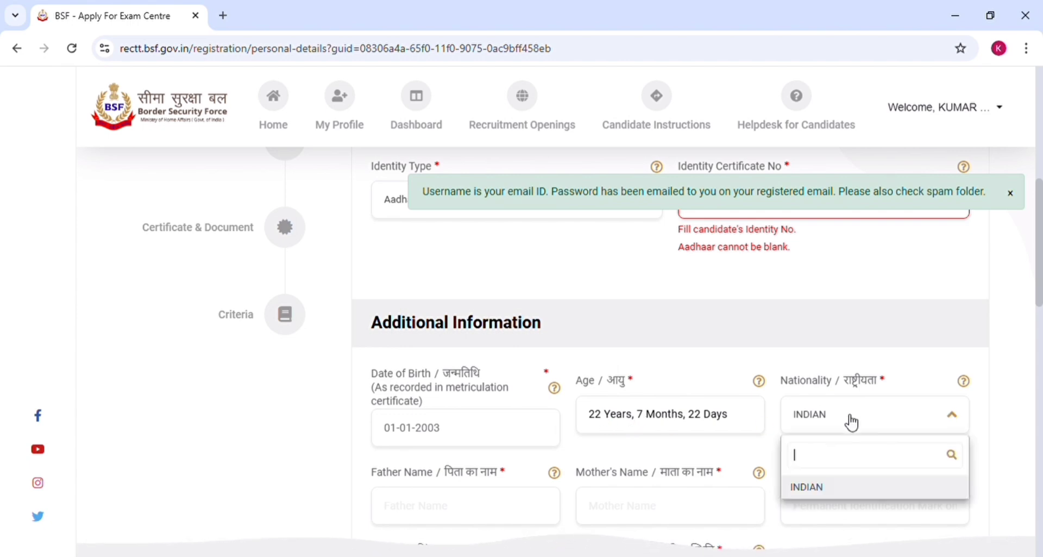
pyautogui.click(851, 423)
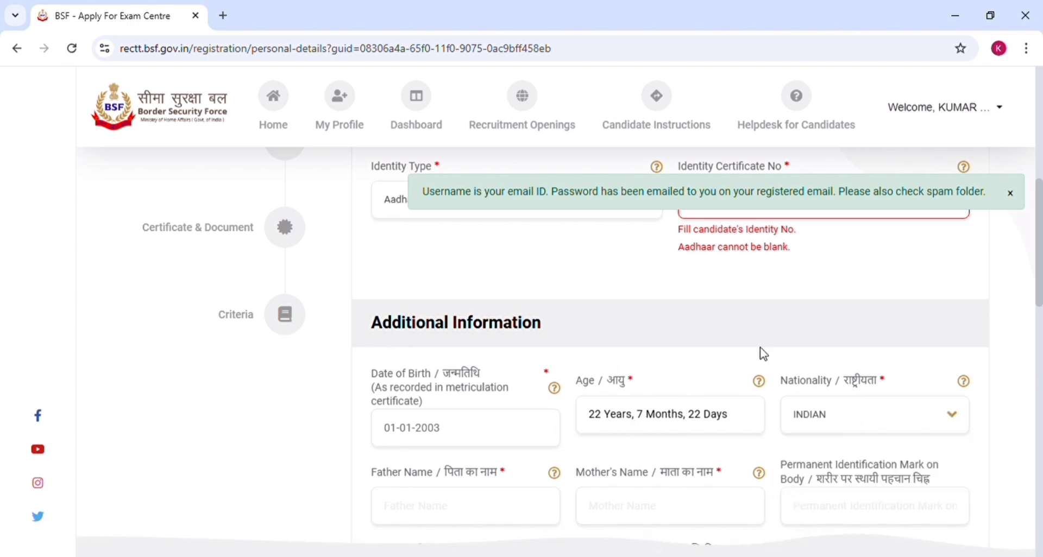
# - Enter the father's and mother's names
pyautogui.scroll(-3, 764, 354)
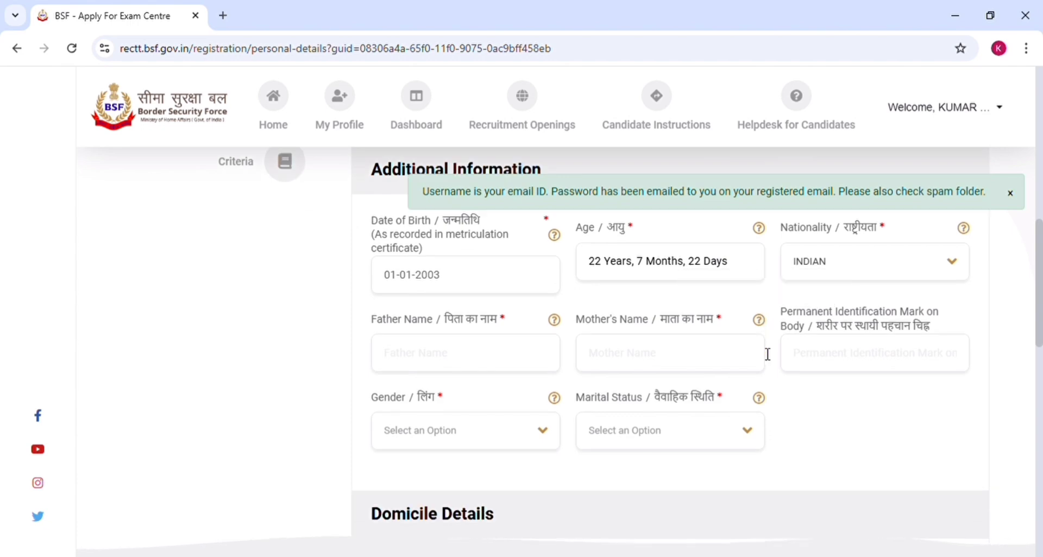
pyautogui.scroll(-2, 768, 354)
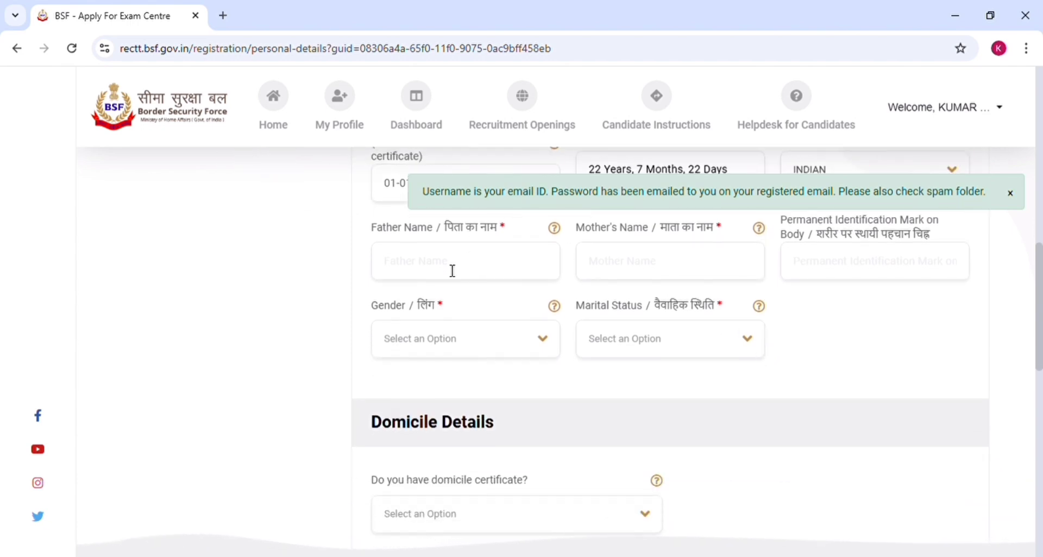
pyautogui.click(451, 270)
pyautogui.click(650, 275)
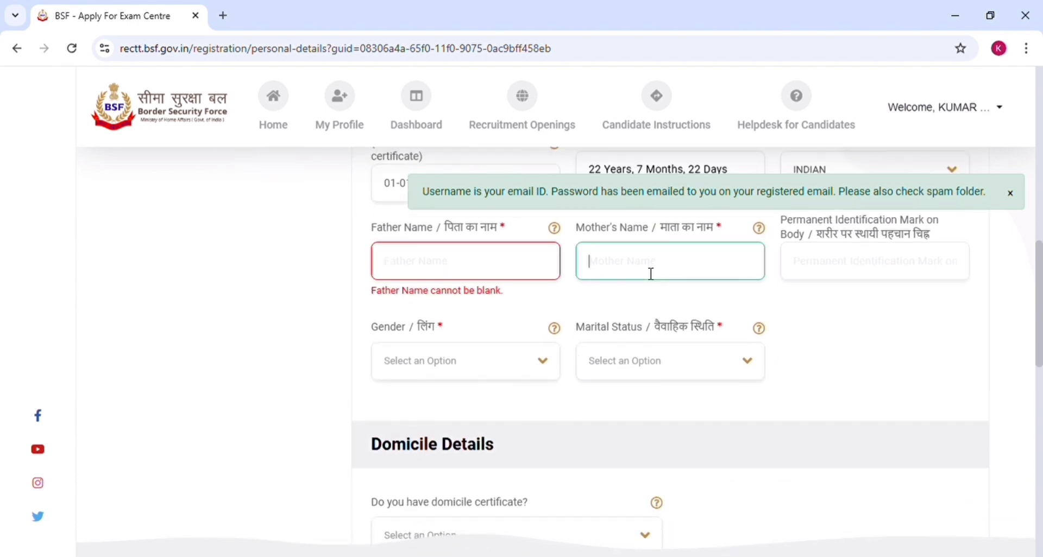
pyautogui.click(844, 310)
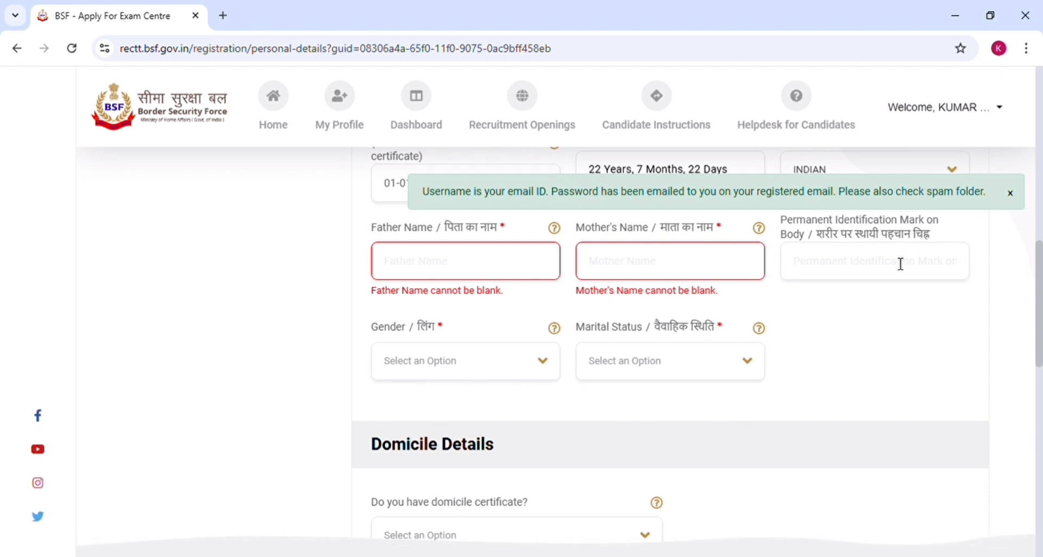
# - Set gender to MALE and marital status to UNMARRIED
pyautogui.click(479, 378)
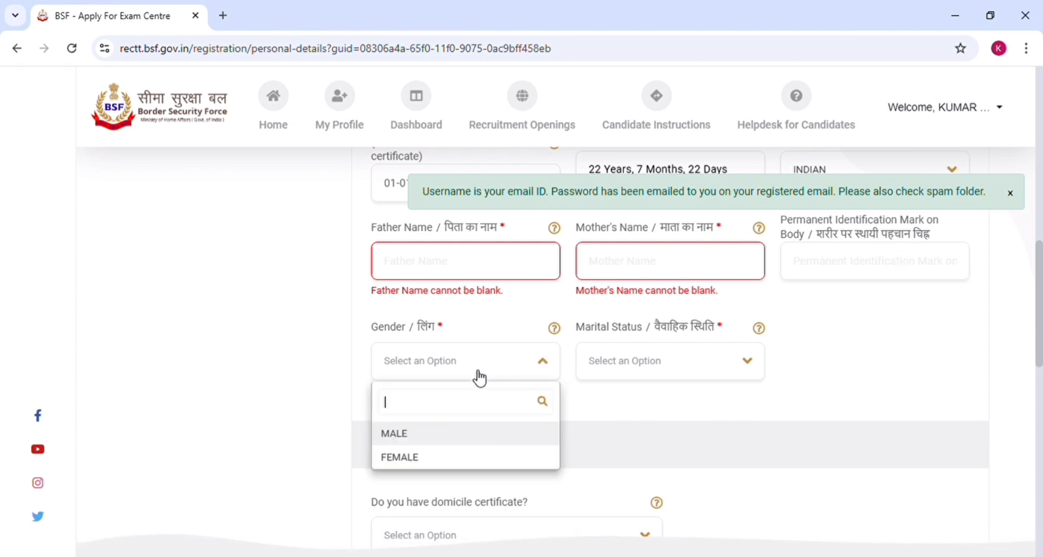
pyautogui.click(418, 443)
pyautogui.click(641, 373)
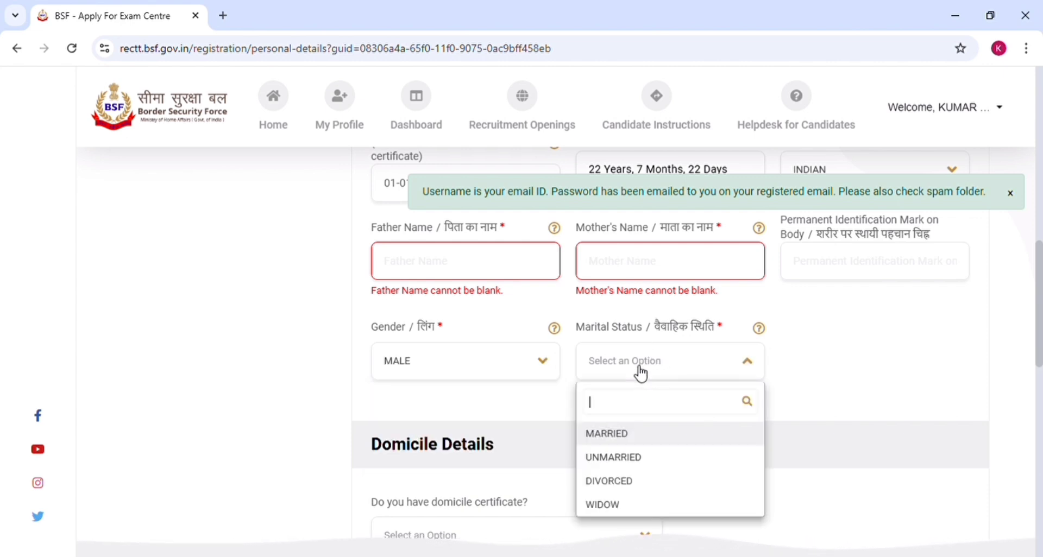
pyautogui.click(617, 440)
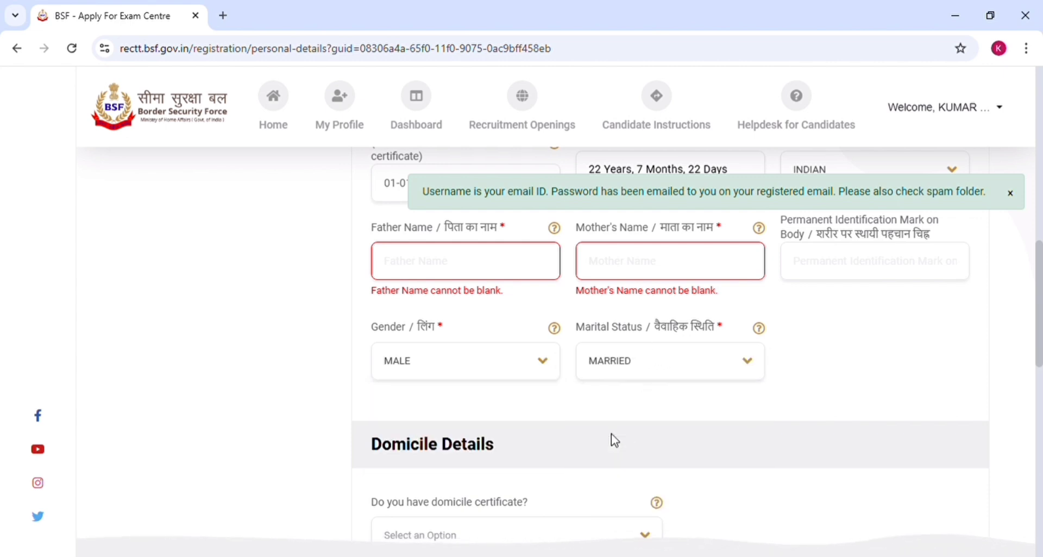
pyautogui.click(657, 374)
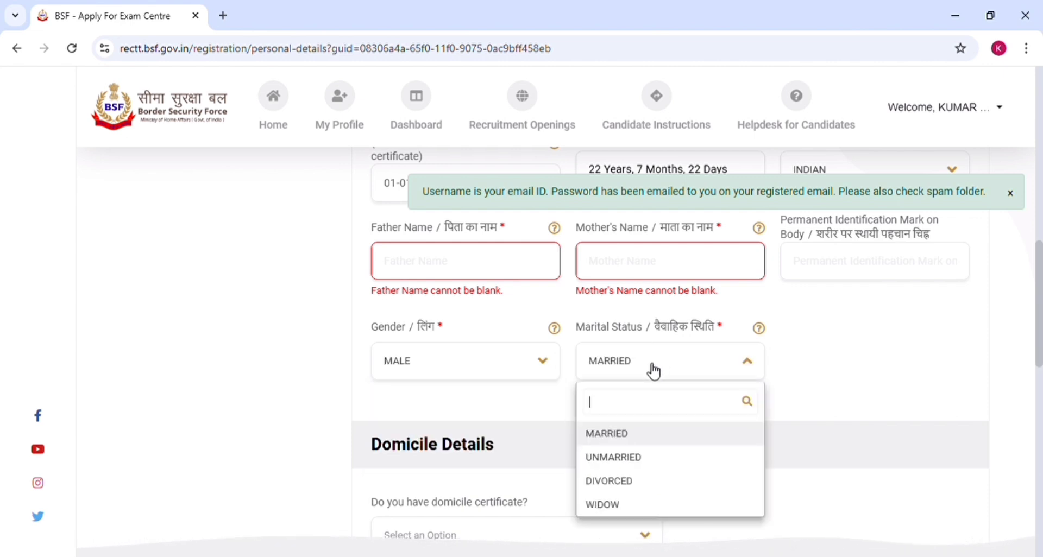
pyautogui.click(645, 459)
pyautogui.click(629, 375)
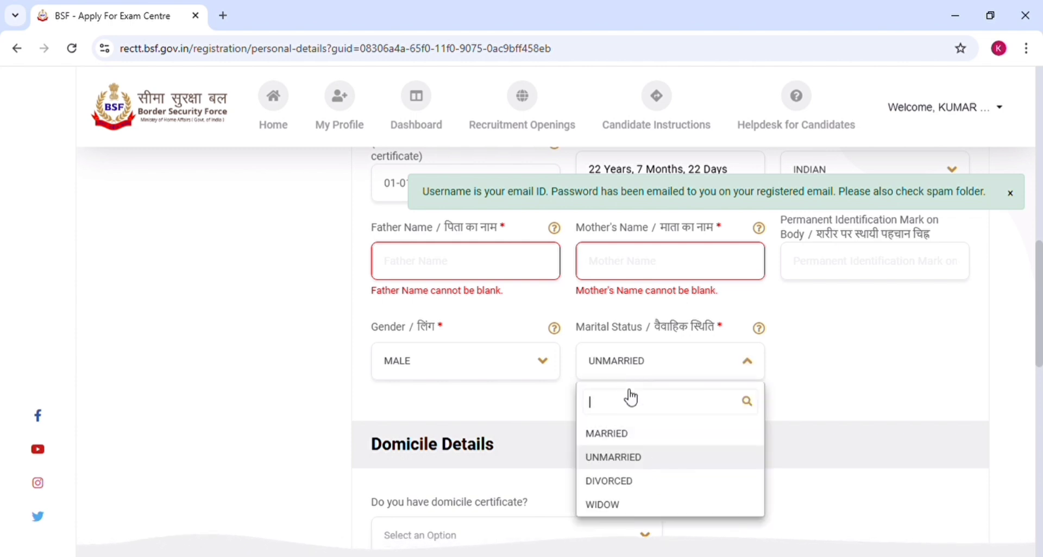
pyautogui.click(629, 488)
pyautogui.click(626, 364)
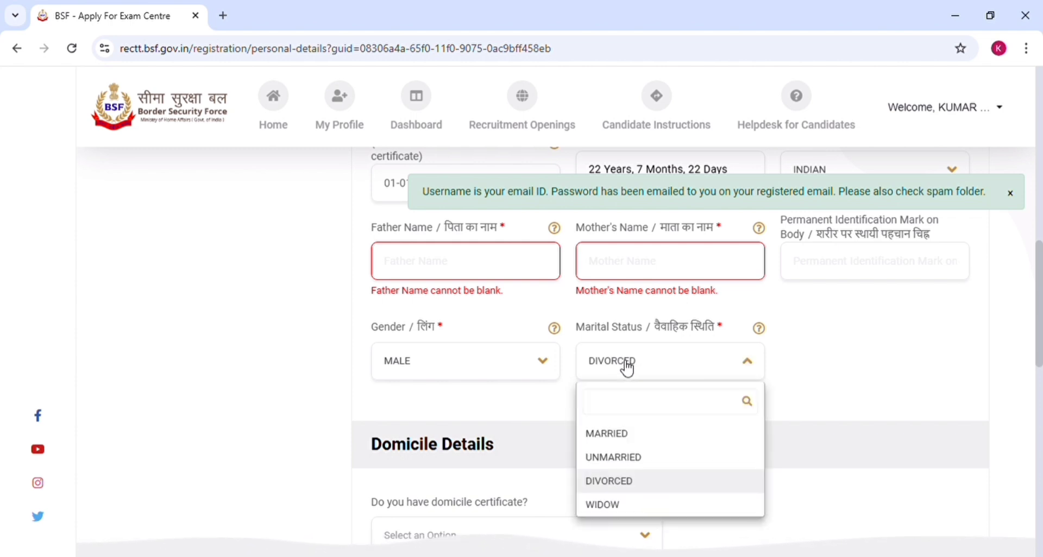
pyautogui.click(617, 508)
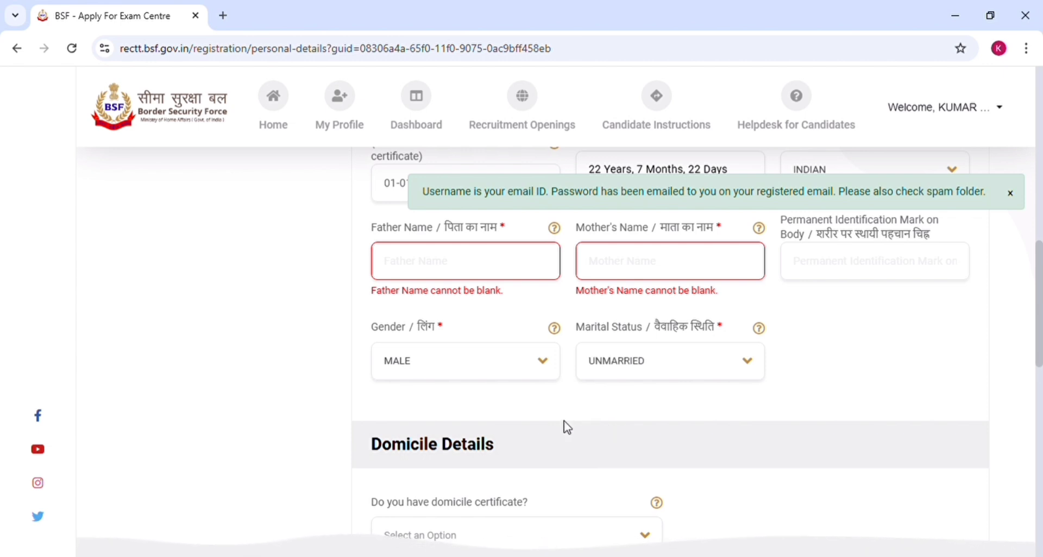
# - Answer Yes to having a domicile certificate
pyautogui.scroll(-3, 566, 427)
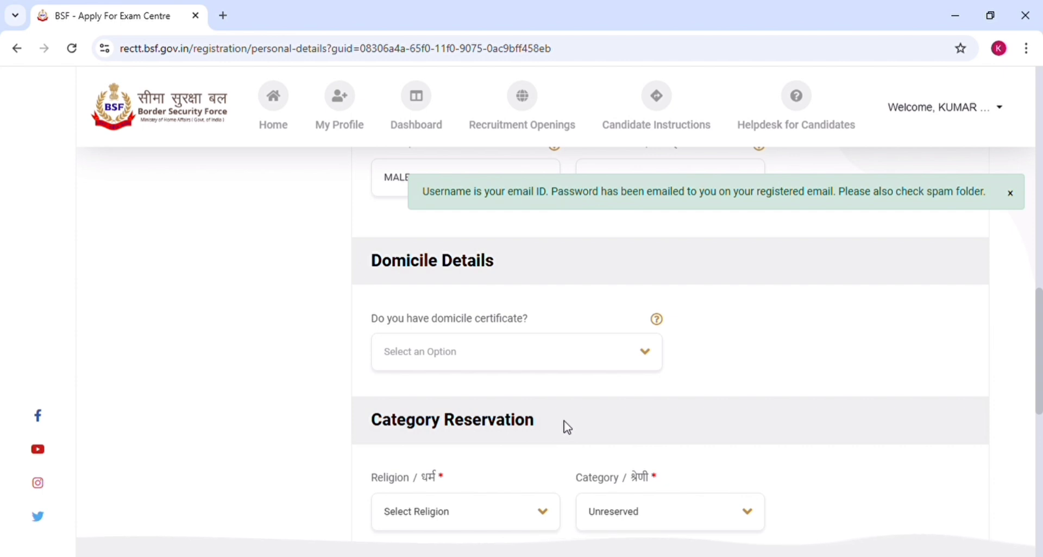
pyautogui.click(515, 358)
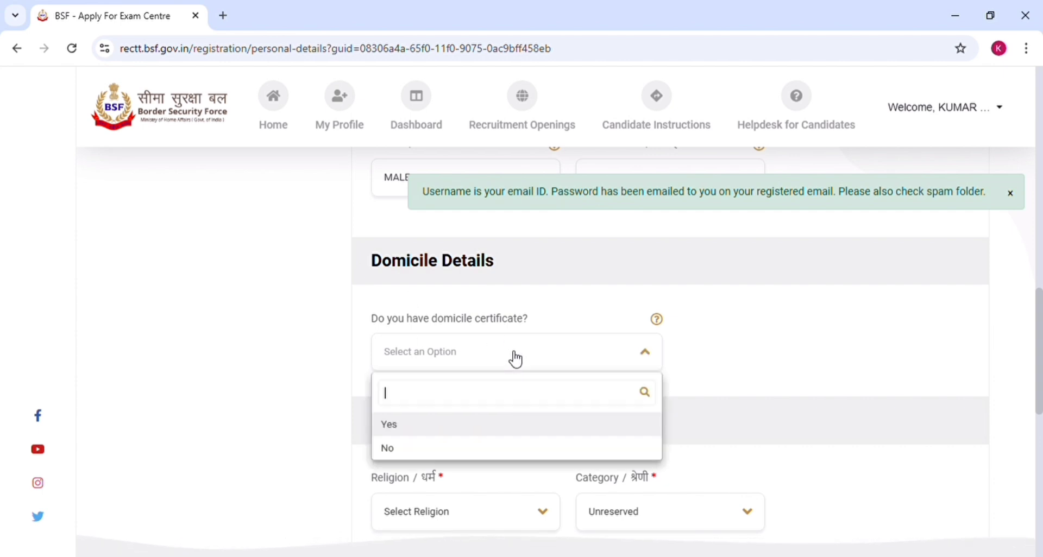
pyautogui.click(409, 434)
pyautogui.click(431, 357)
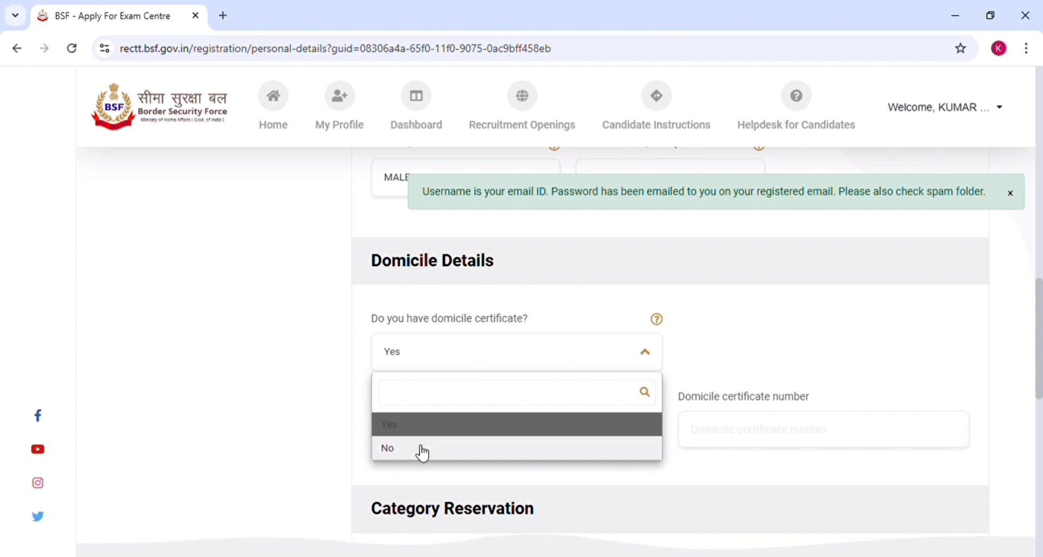
pyautogui.click(417, 450)
pyautogui.click(435, 361)
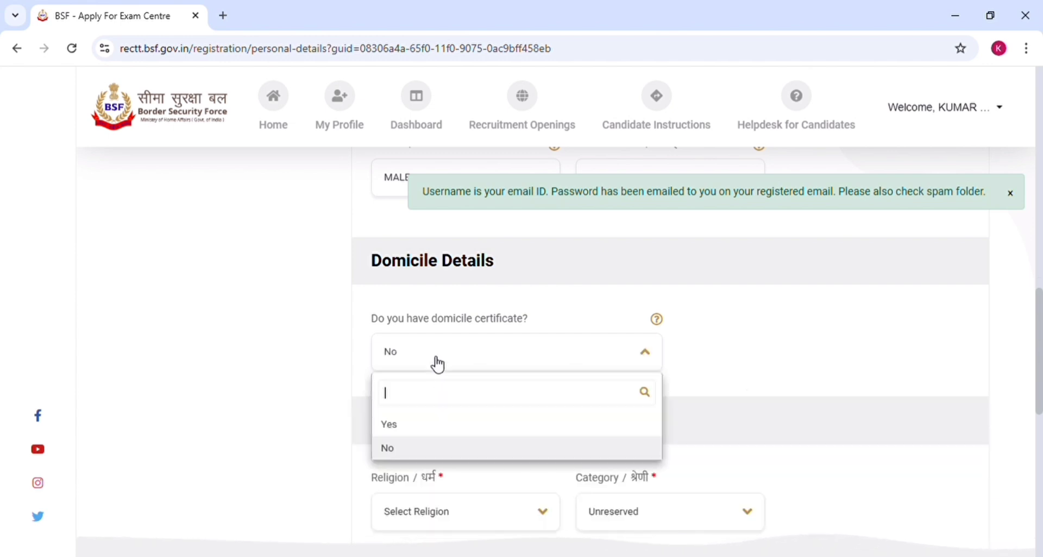
pyautogui.click(419, 423)
# - Choose BIHAR as the domicile issuing state and enter the certificate number
pyautogui.click(415, 436)
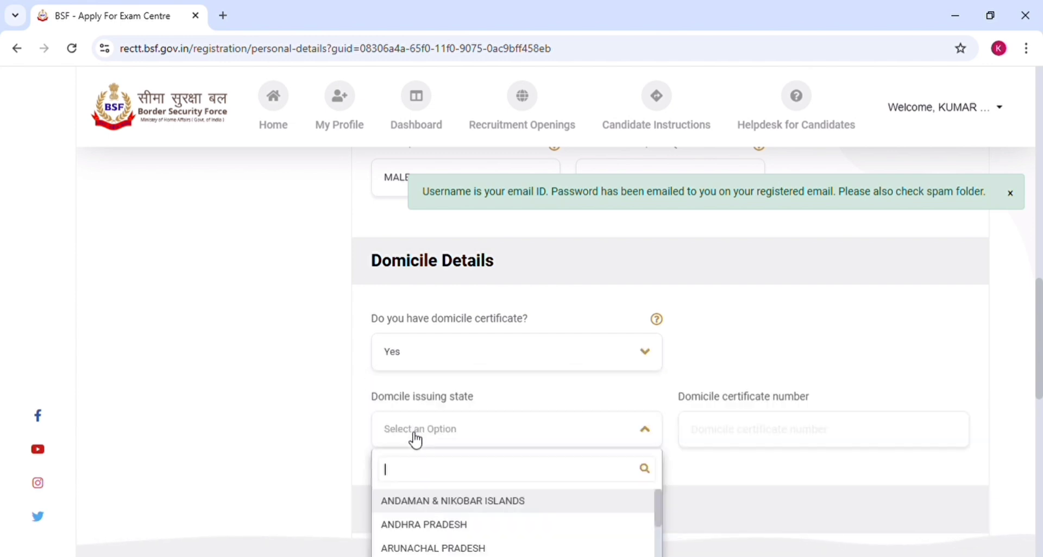
pyautogui.click(312, 381)
pyautogui.click(476, 443)
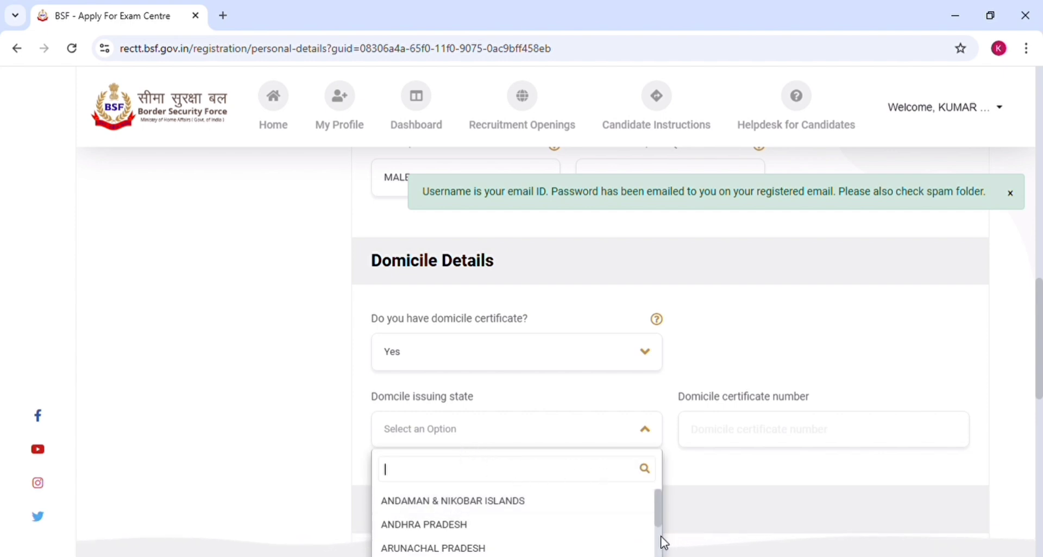
pyautogui.scroll(-2, 659, 541)
pyautogui.scroll(1, 663, 513)
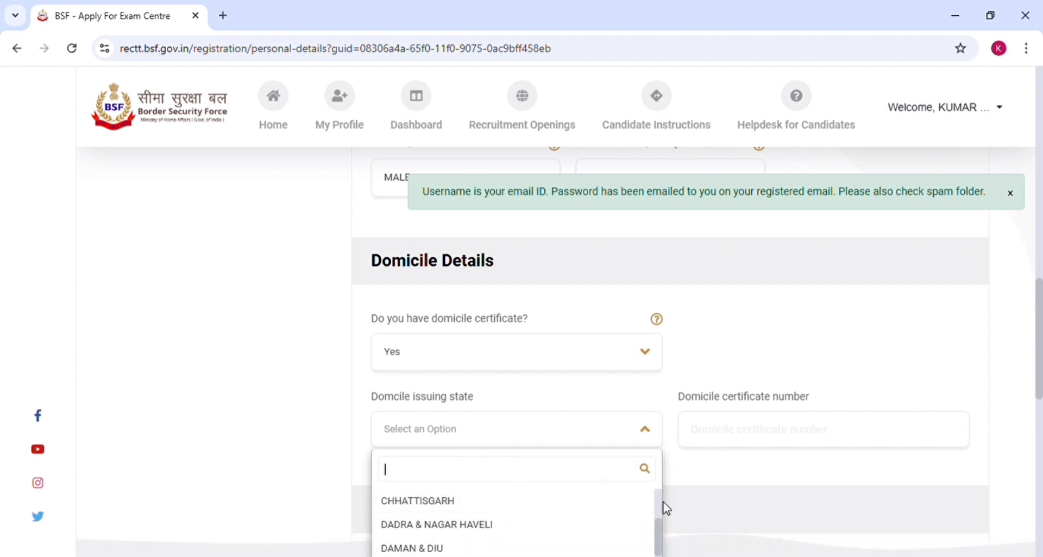
pyautogui.click(654, 504)
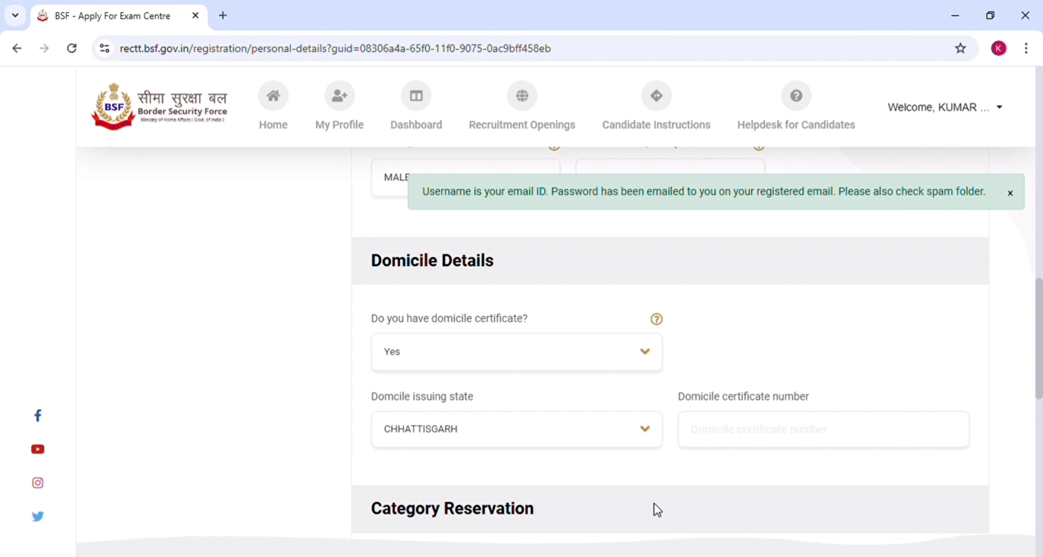
pyautogui.click(435, 429)
pyautogui.click(434, 474)
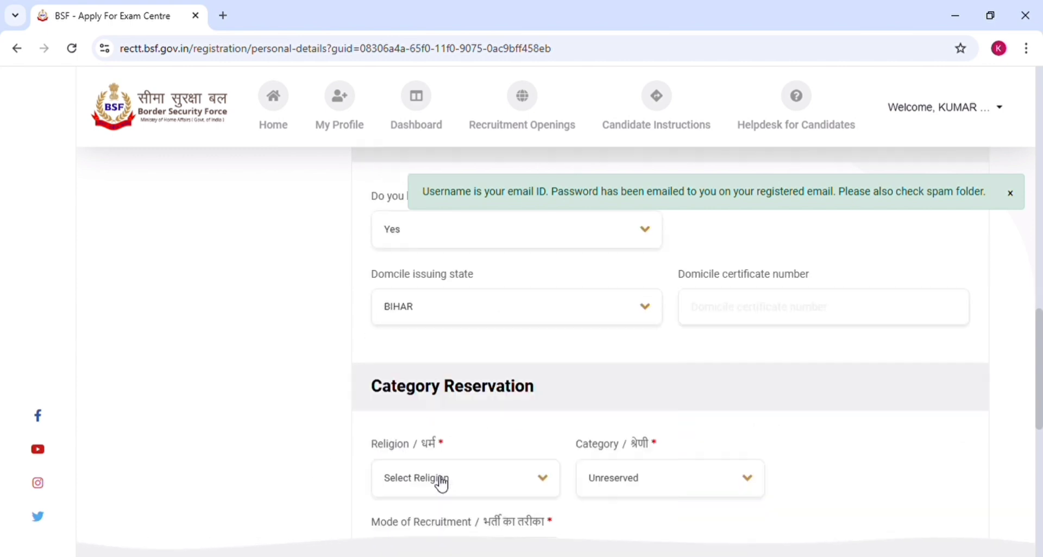
pyautogui.click(756, 315)
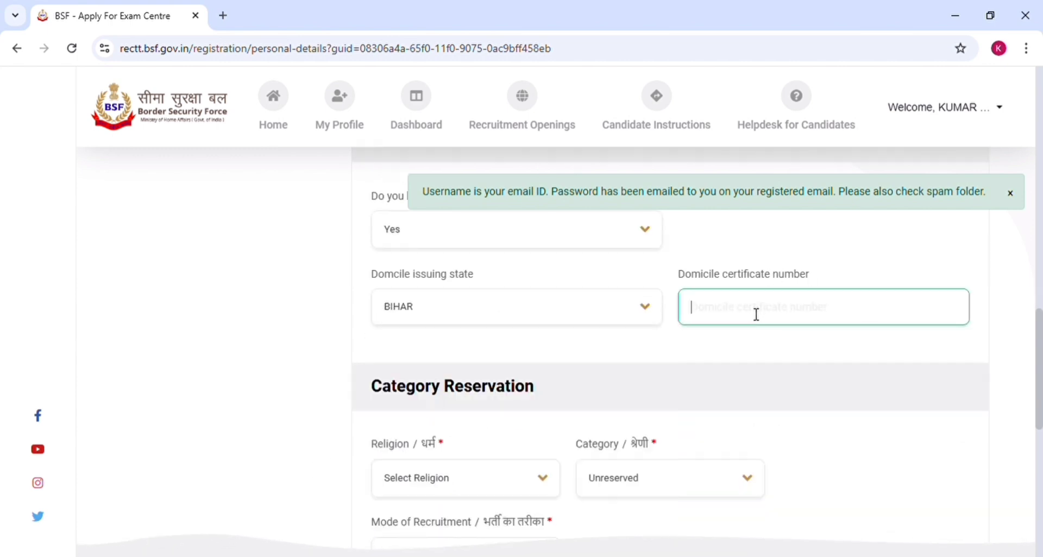
pyautogui.click(654, 362)
pyautogui.scroll(-3, 653, 362)
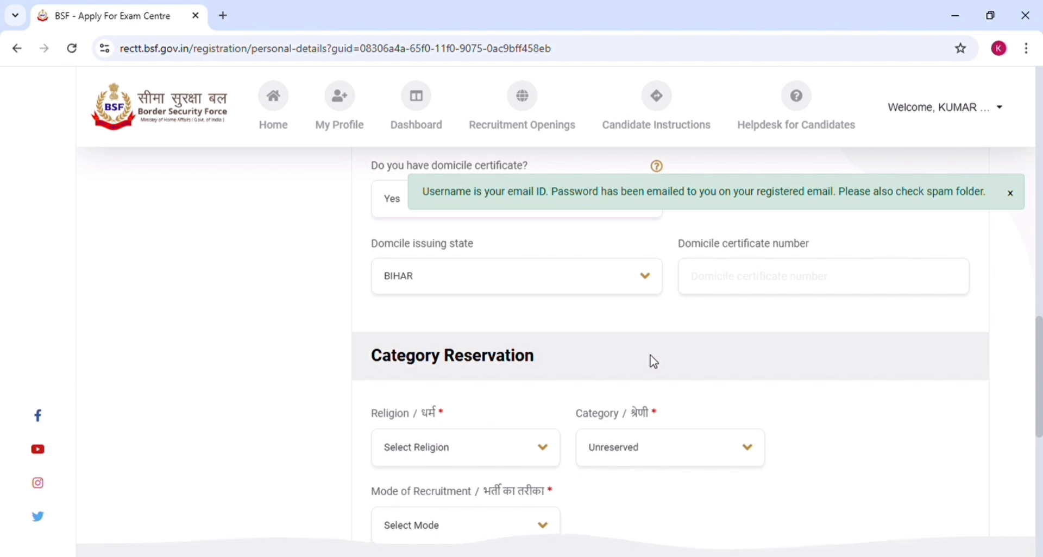
pyautogui.scroll(-1, 654, 361)
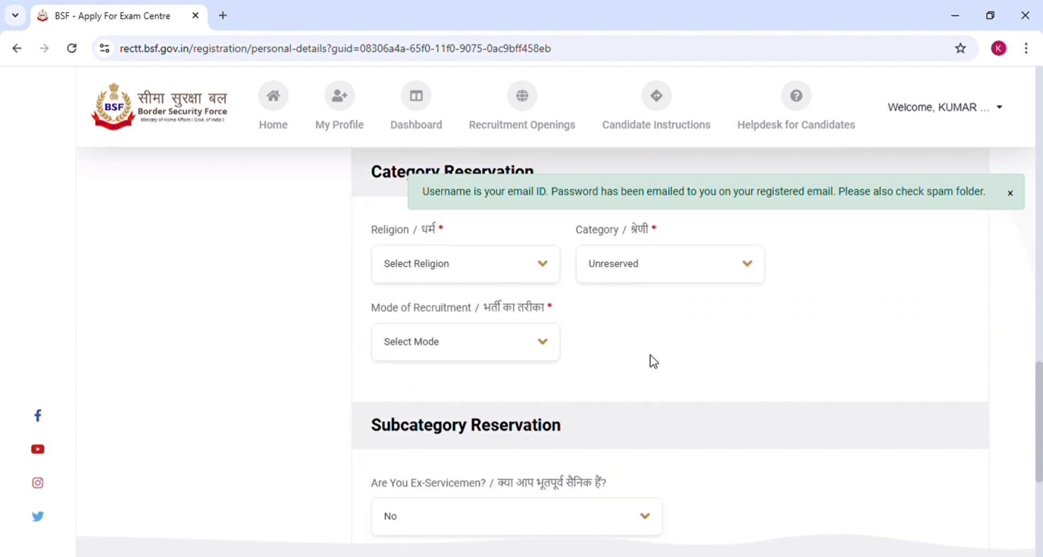
# - Set the religion to Hindu
pyautogui.click(431, 265)
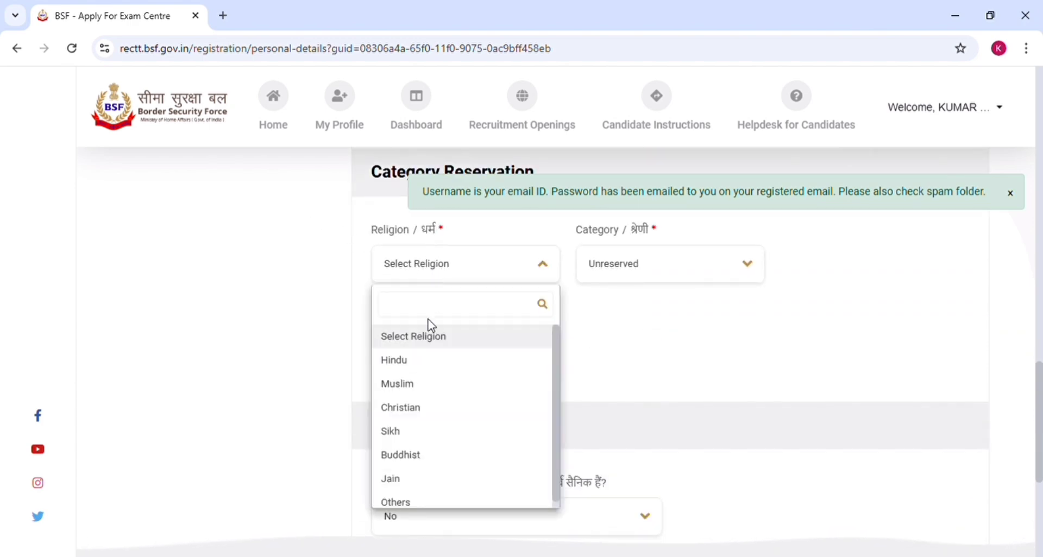
pyautogui.click(416, 361)
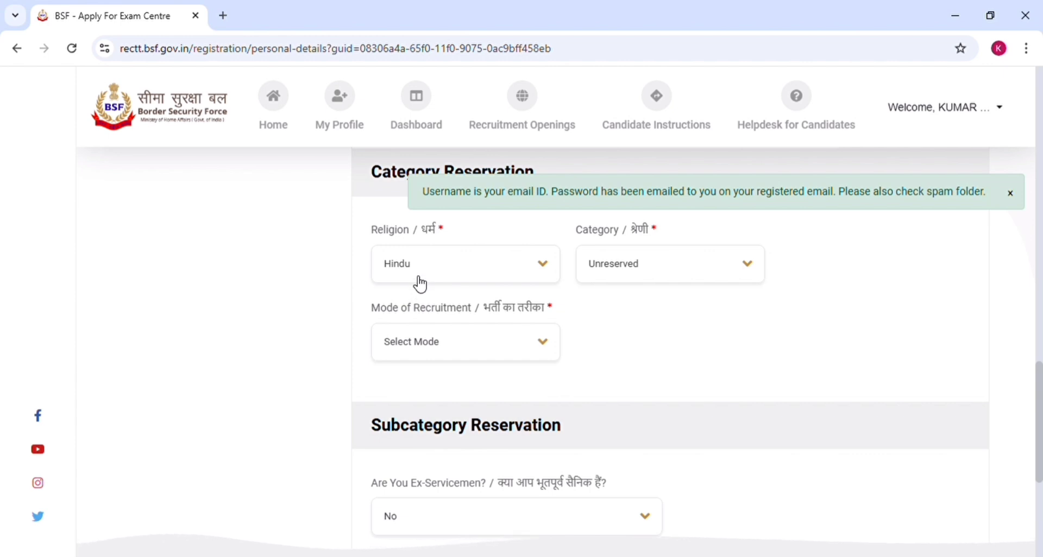
pyautogui.click(420, 282)
pyautogui.press('Up')
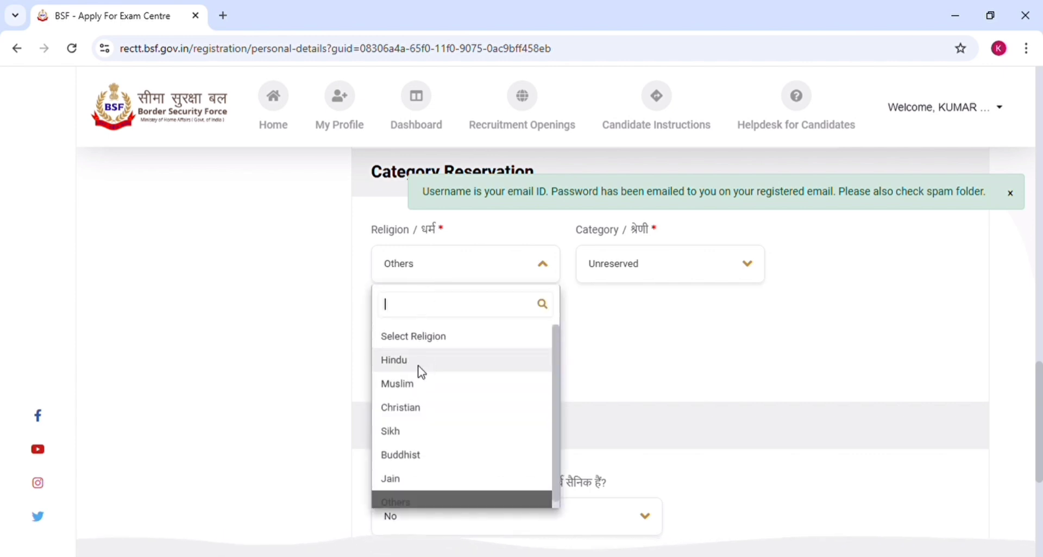
pyautogui.click(420, 361)
# - Set the reservation category to OBC
pyautogui.click(615, 271)
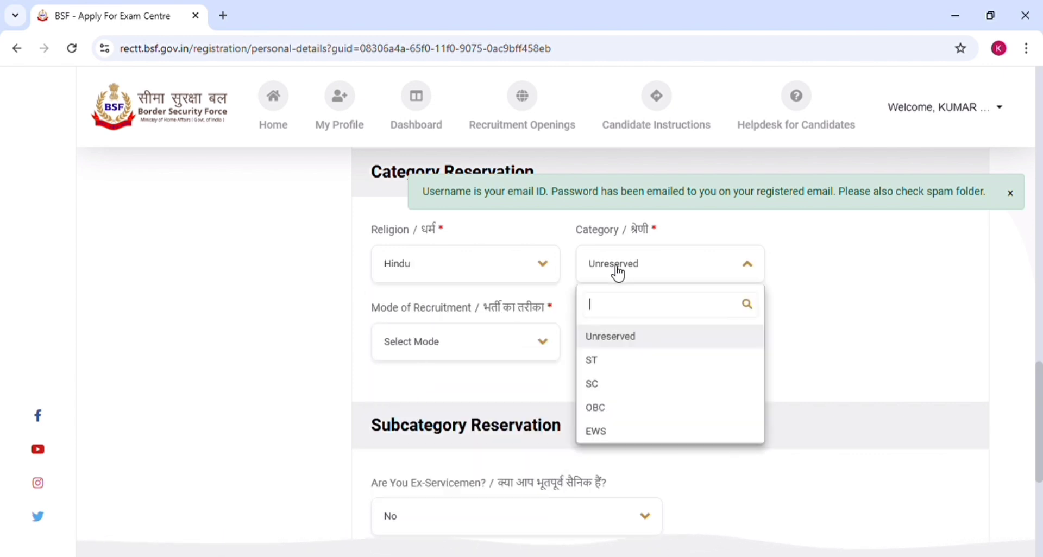
pyautogui.click(606, 368)
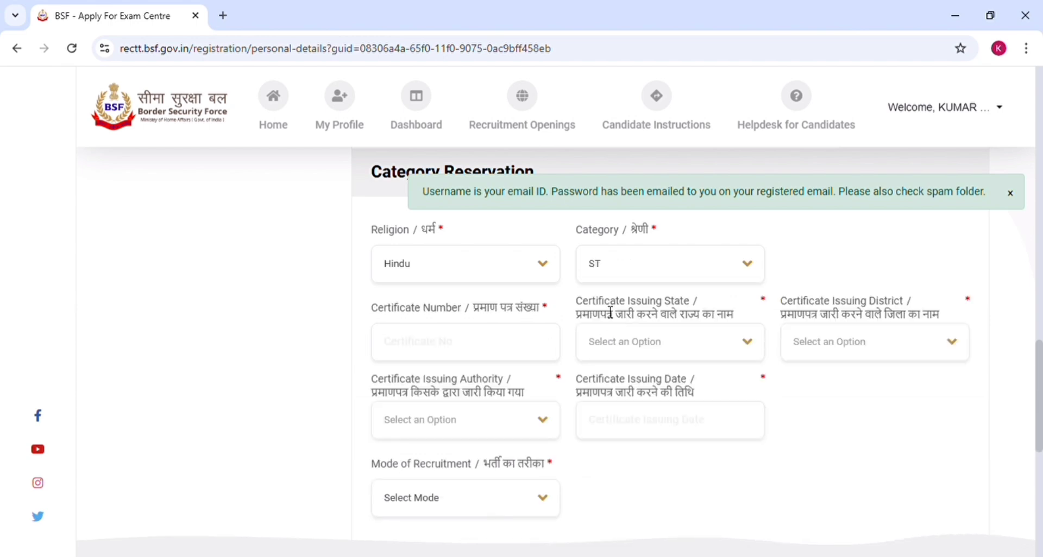
pyautogui.click(608, 270)
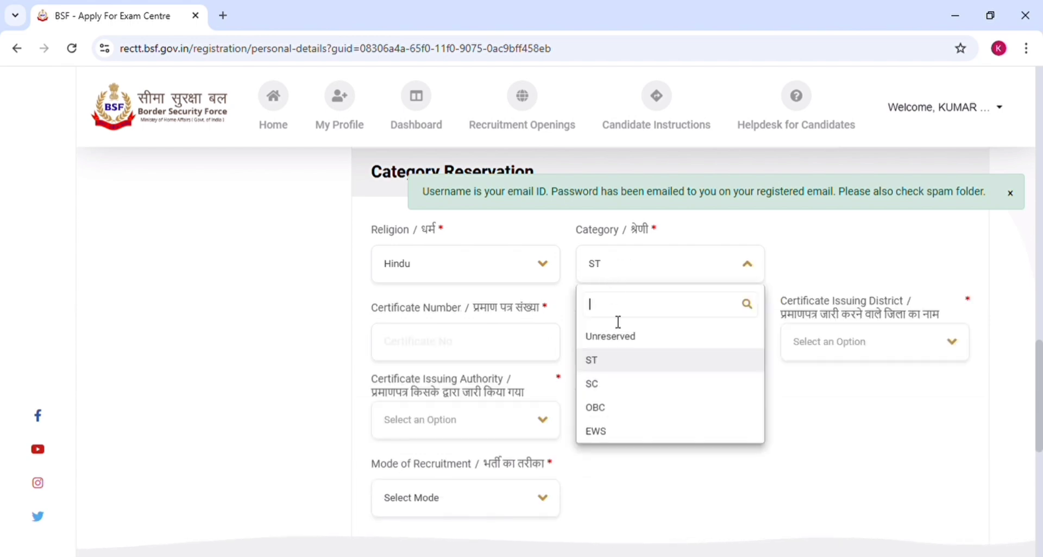
pyautogui.click(619, 384)
pyautogui.click(610, 275)
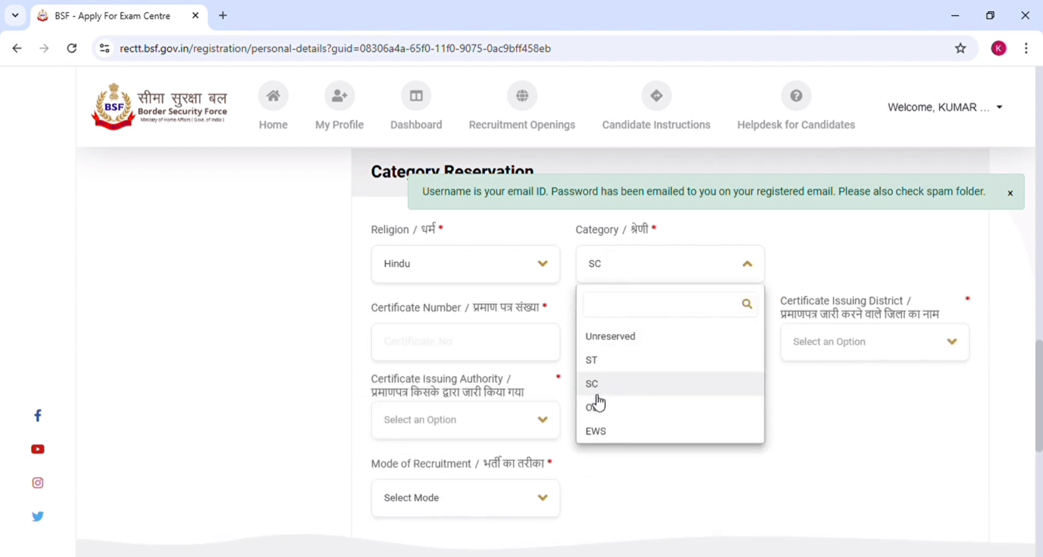
pyautogui.click(597, 406)
pyautogui.click(605, 274)
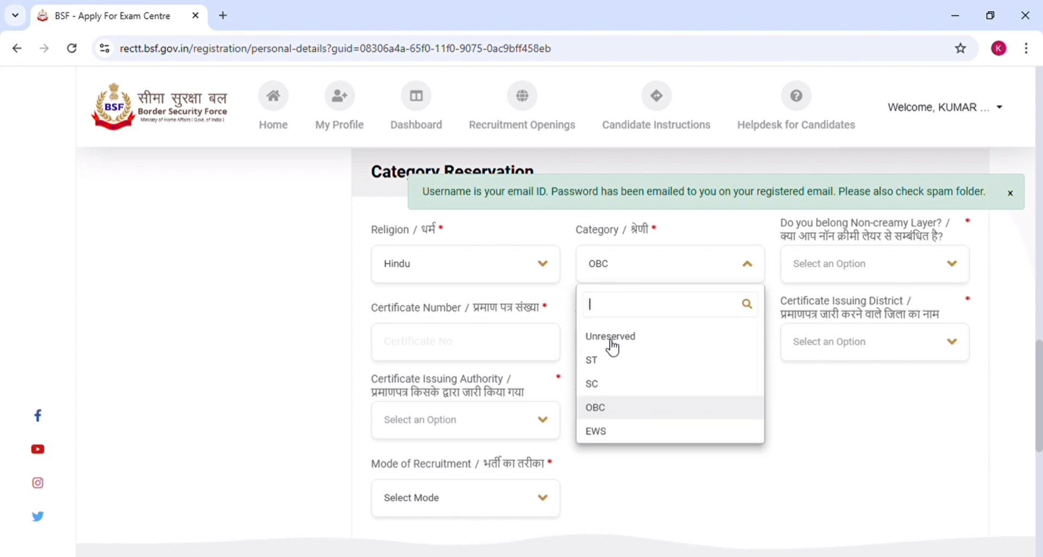
pyautogui.click(618, 432)
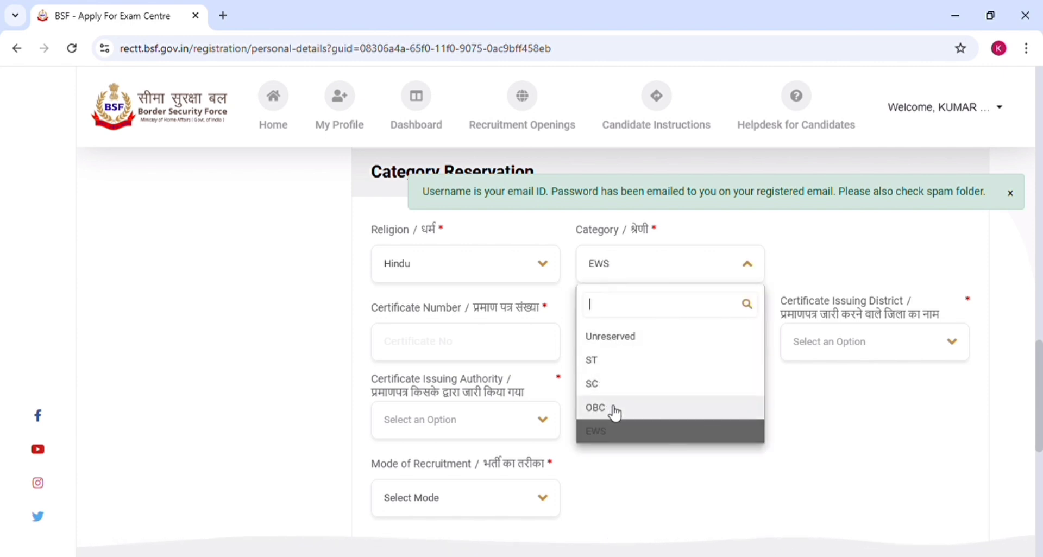
pyautogui.click(612, 409)
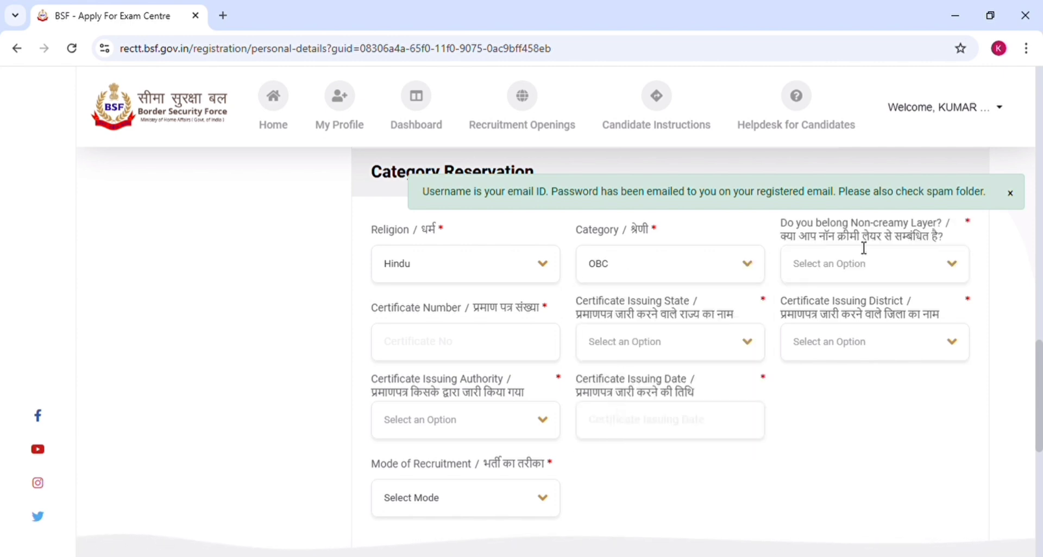
# - Answer Yes to the Non-creamy Layer question and enter the category certificate number
pyautogui.click(882, 274)
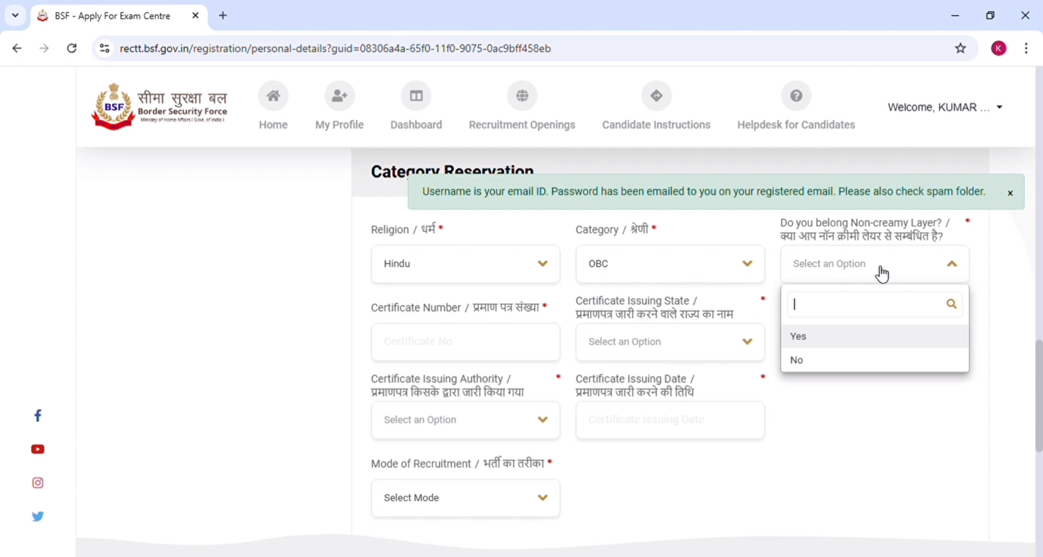
pyautogui.click(823, 357)
pyautogui.click(809, 279)
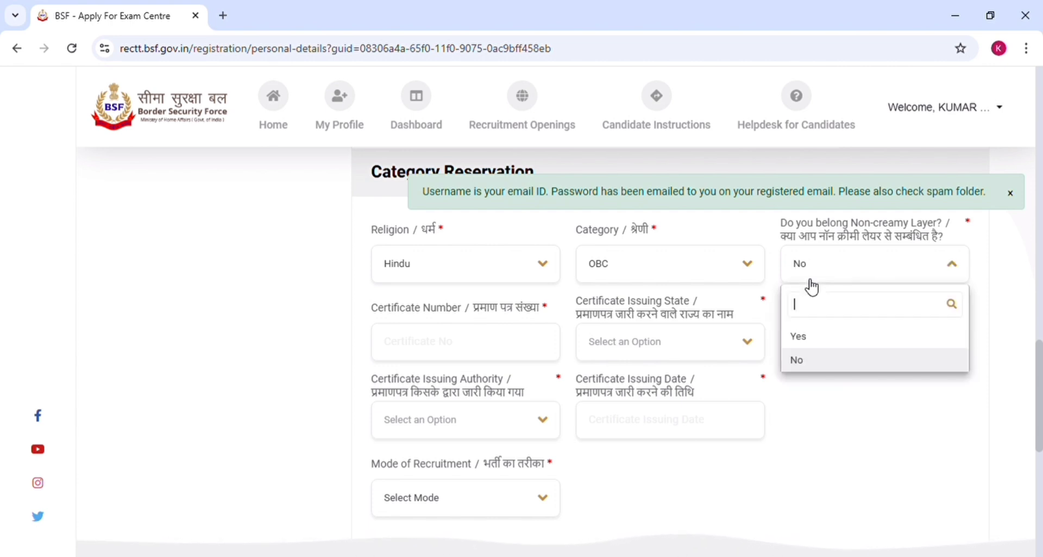
pyautogui.click(807, 343)
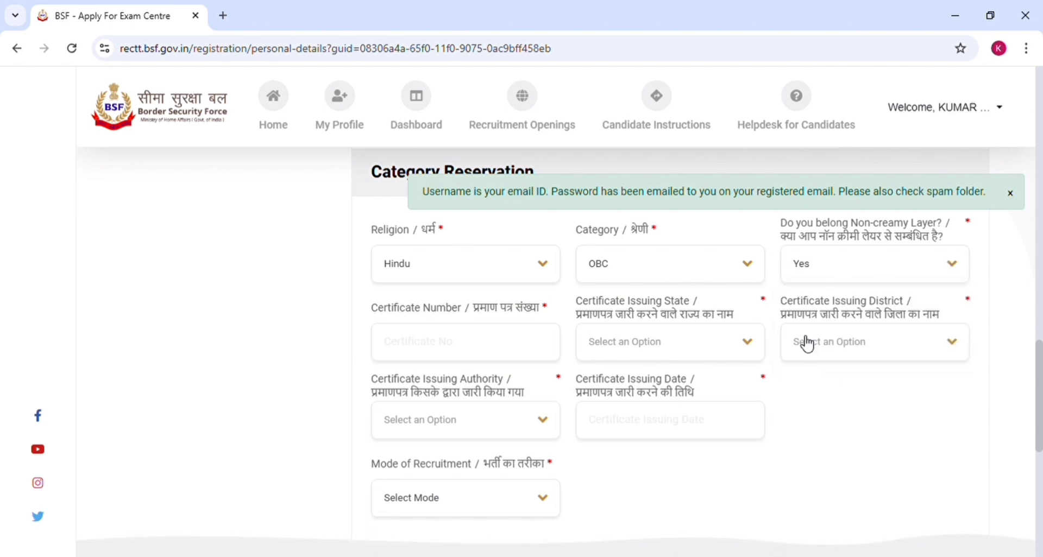
pyautogui.click(498, 353)
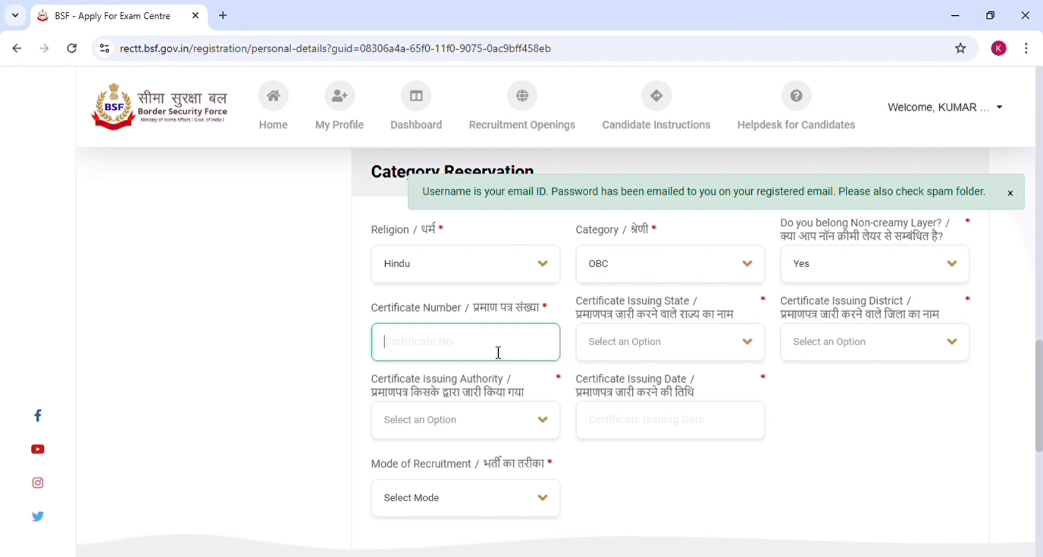
# - Set the certificate issuing state to BIHAR and district to Katihar
pyautogui.click(622, 346)
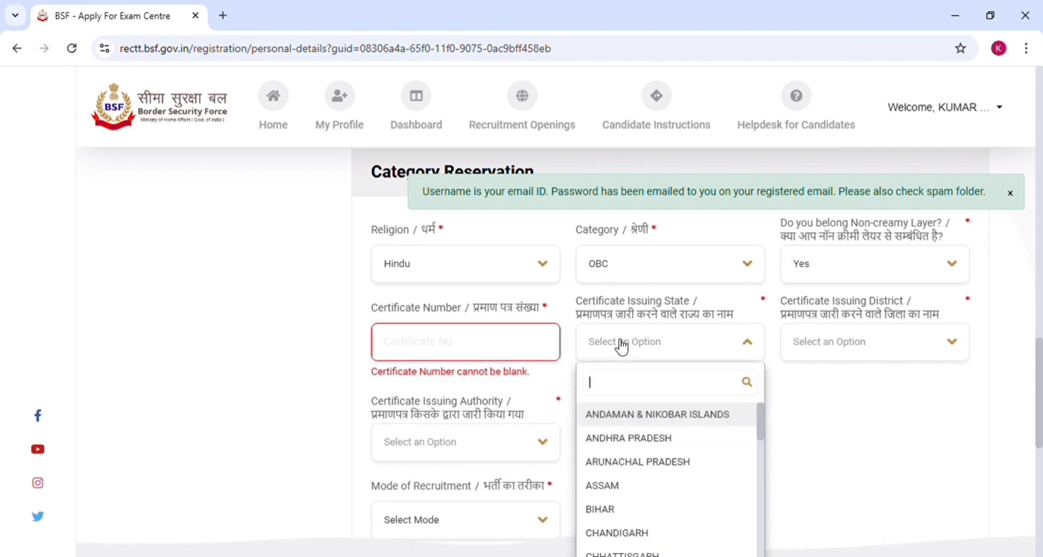
pyautogui.click(605, 510)
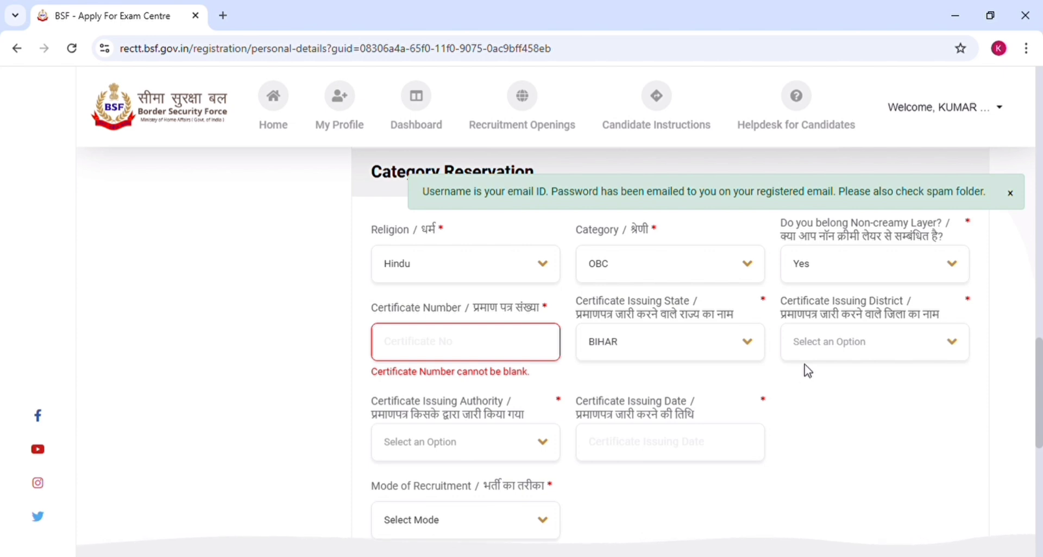
pyautogui.click(829, 356)
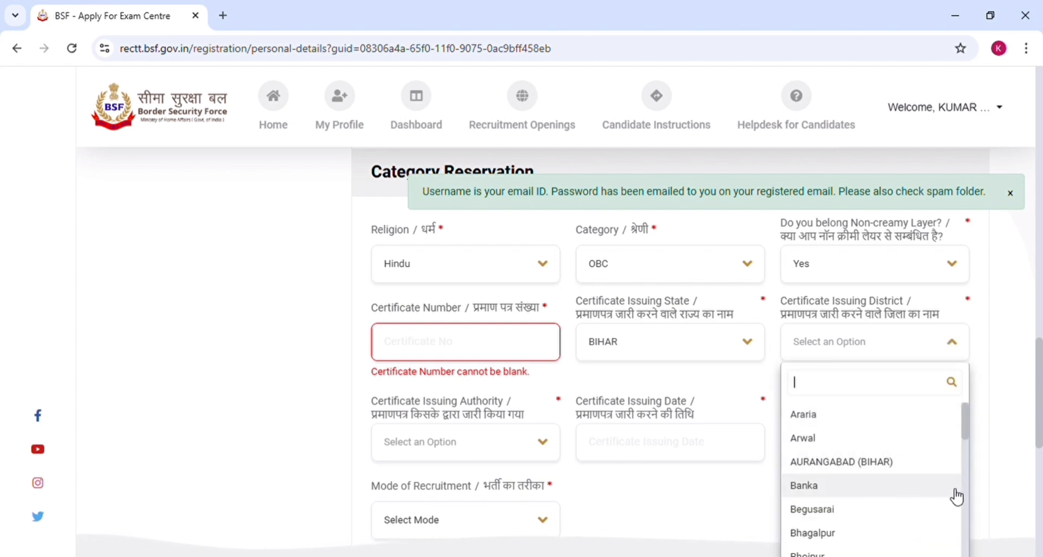
pyautogui.scroll(-3, 969, 486)
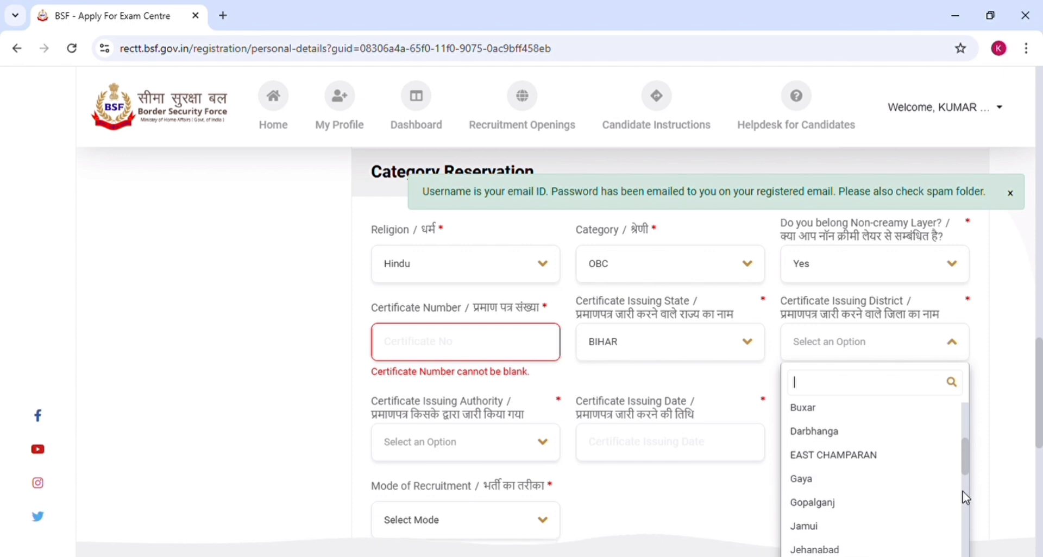
pyautogui.scroll(-2, 962, 494)
pyautogui.click(798, 429)
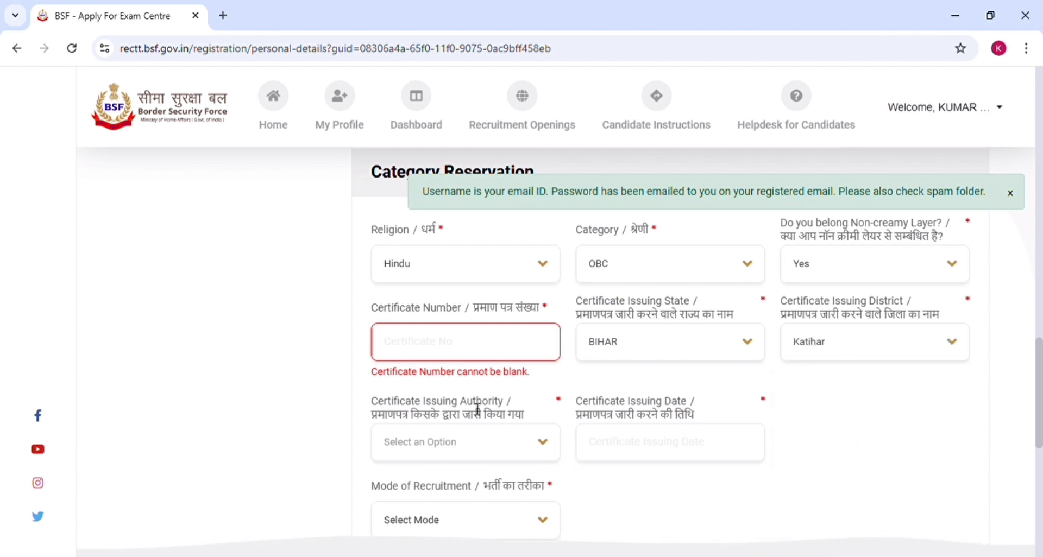
# - After trying DM, City Magistrate and ADM, choose Other as issuing authority
pyautogui.click(511, 449)
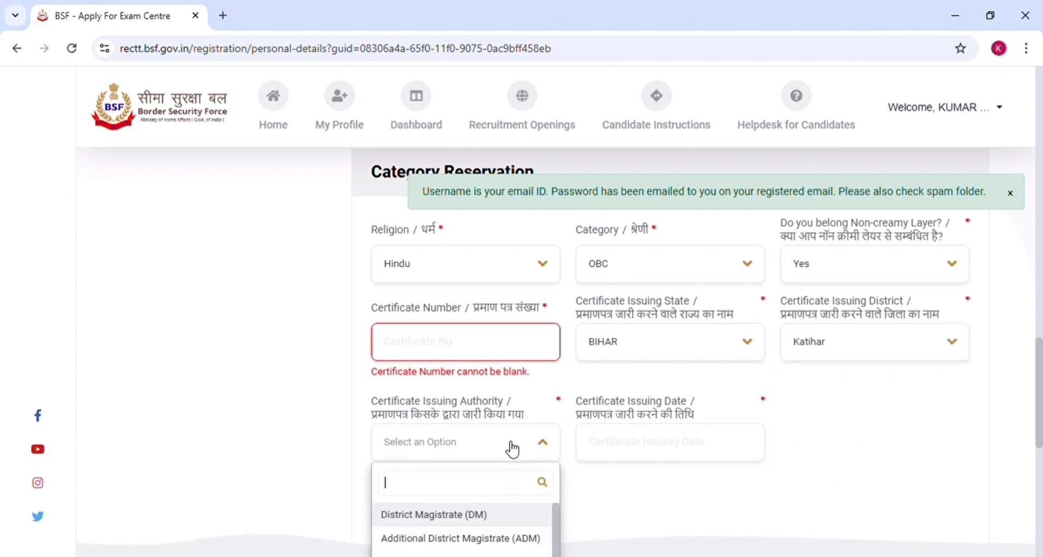
pyautogui.click(352, 478)
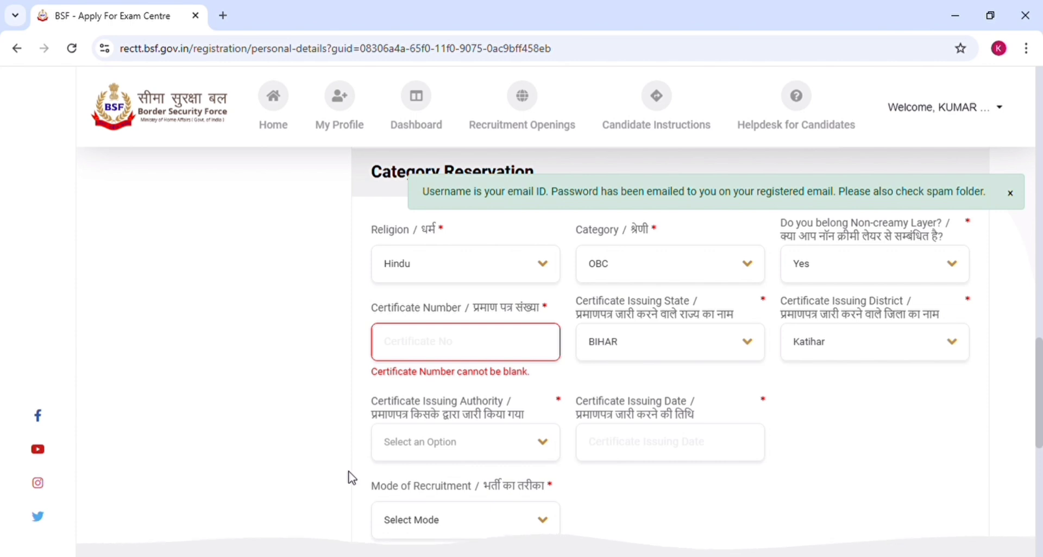
pyautogui.scroll(-2, 352, 478)
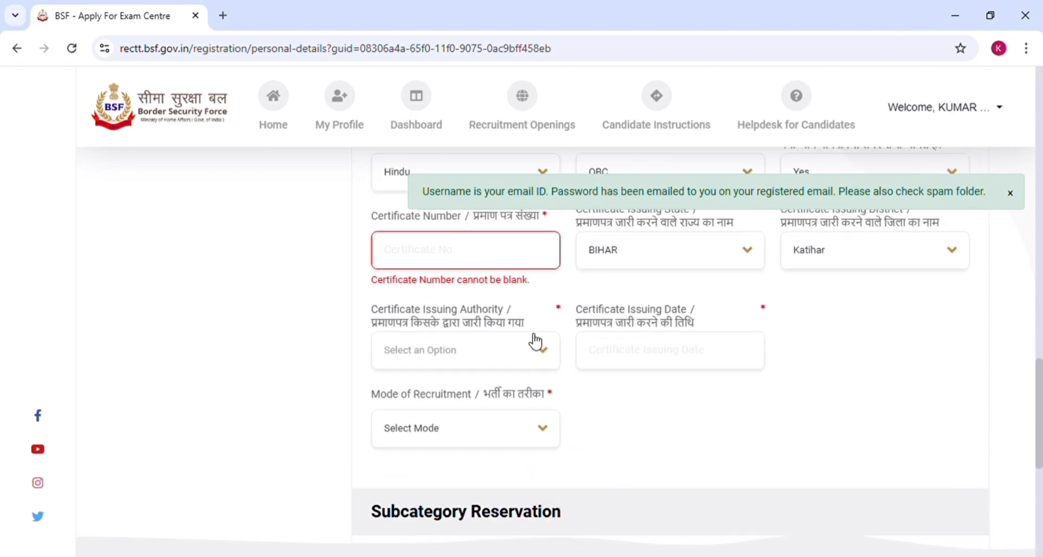
pyautogui.click(502, 356)
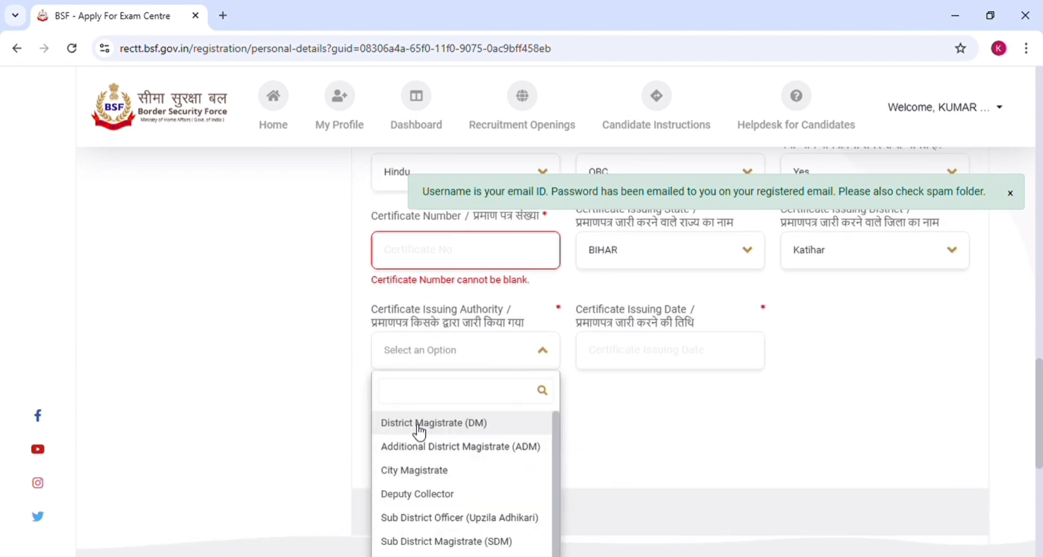
pyautogui.click(419, 429)
pyautogui.click(443, 369)
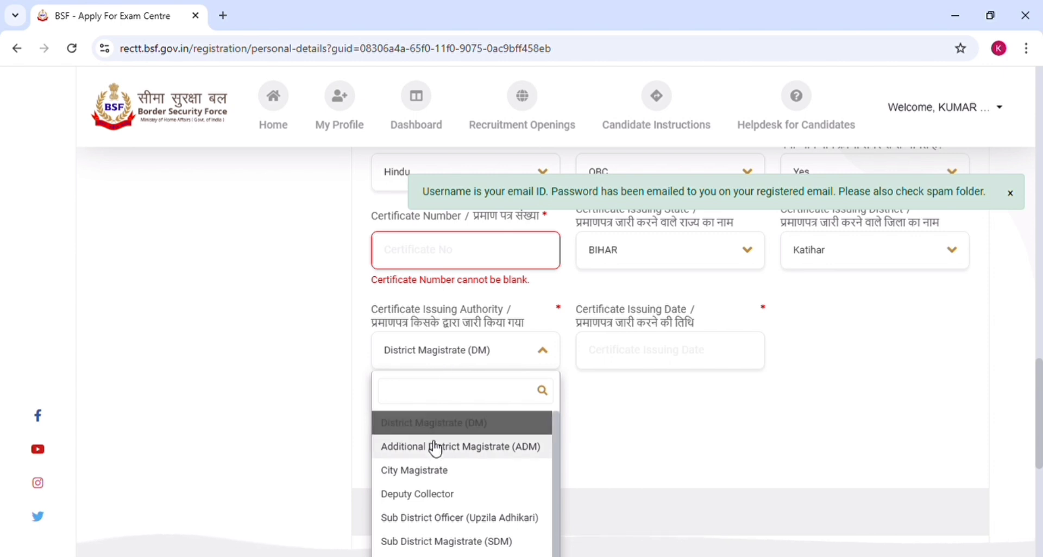
pyautogui.click(415, 471)
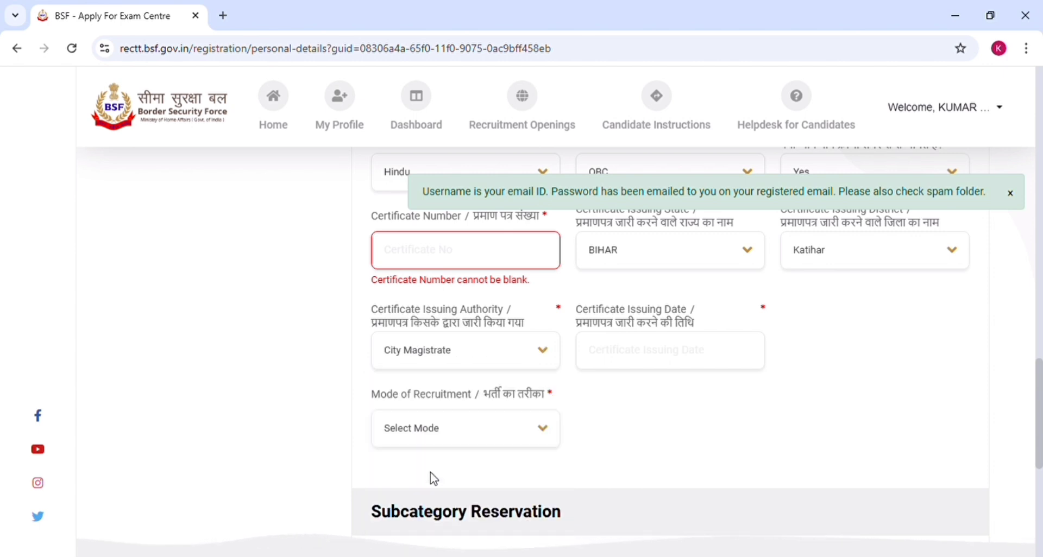
pyautogui.click(432, 364)
pyautogui.click(445, 449)
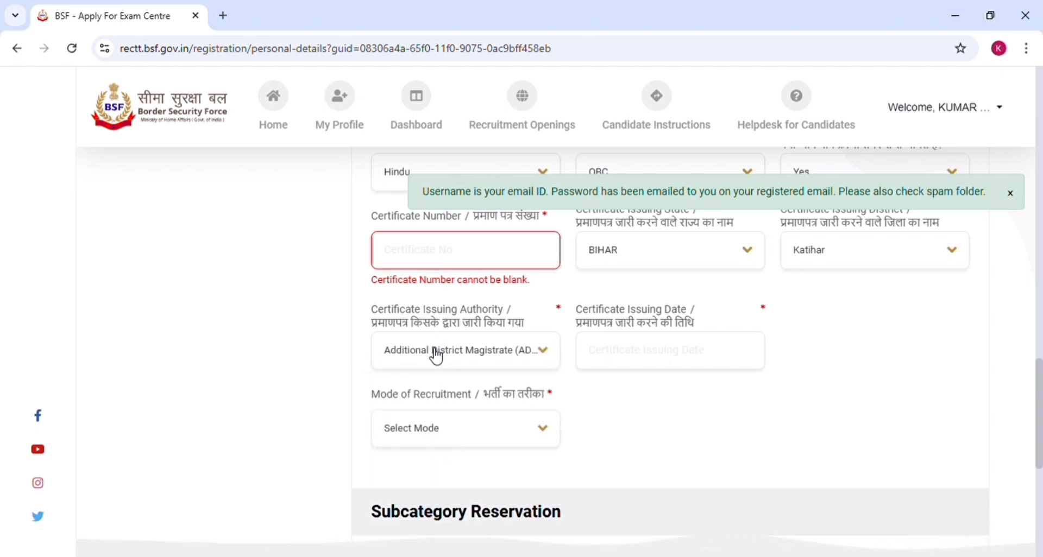
pyautogui.click(436, 357)
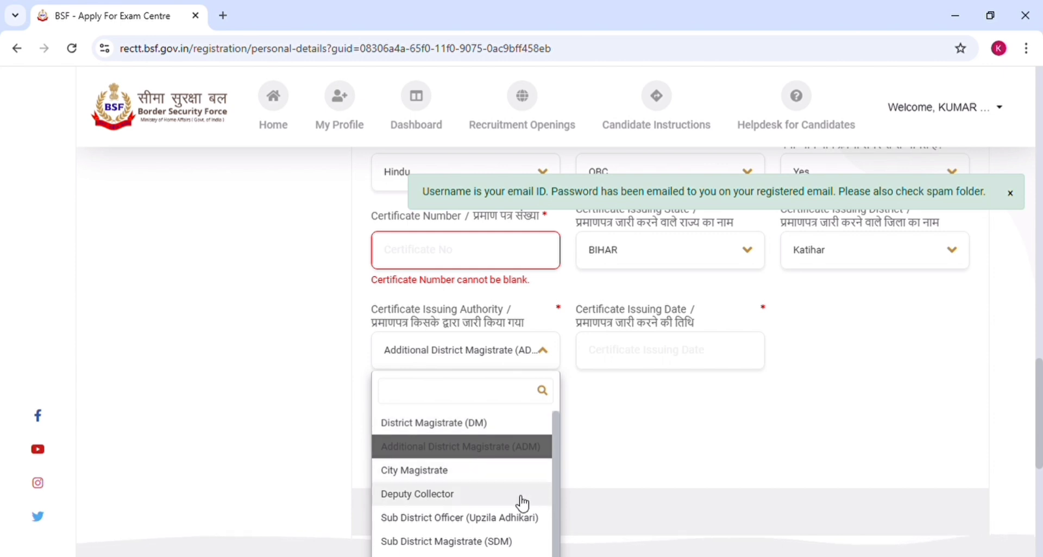
pyautogui.scroll(-3, 522, 499)
pyautogui.click(462, 244)
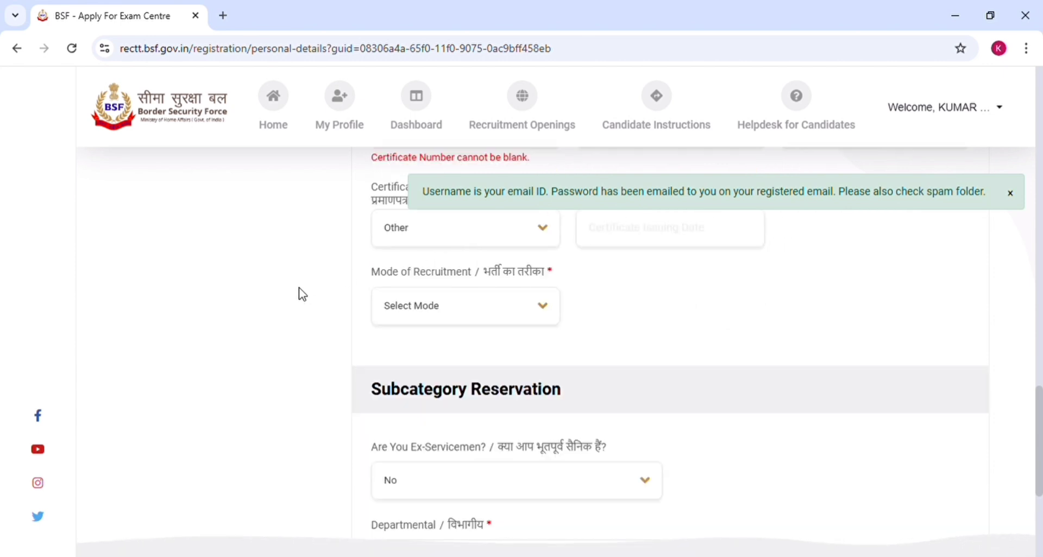
pyautogui.scroll(2, 299, 288)
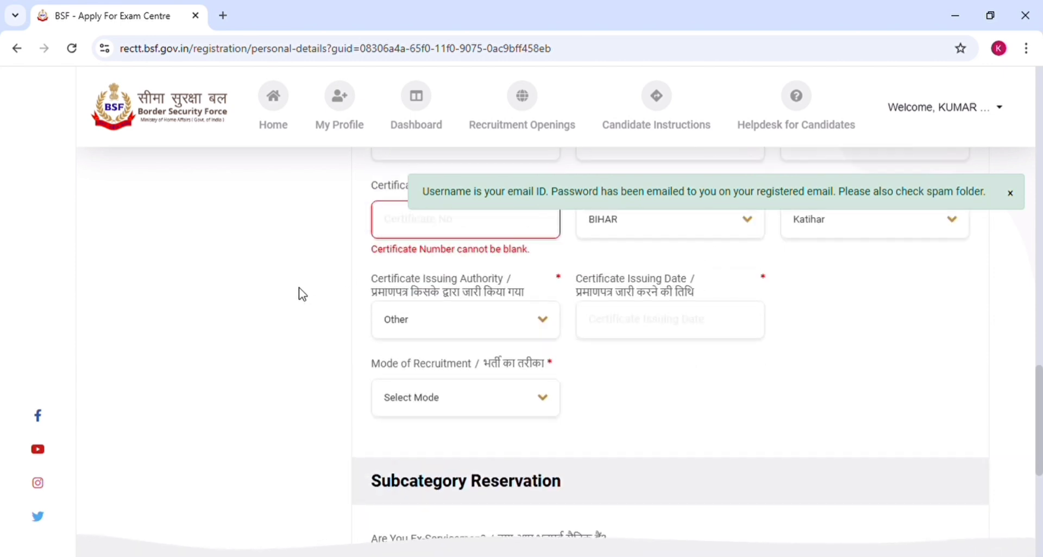
# - Set the certificate issuing date to 01-08-2025 from the August 2025 calendar
pyautogui.click(626, 336)
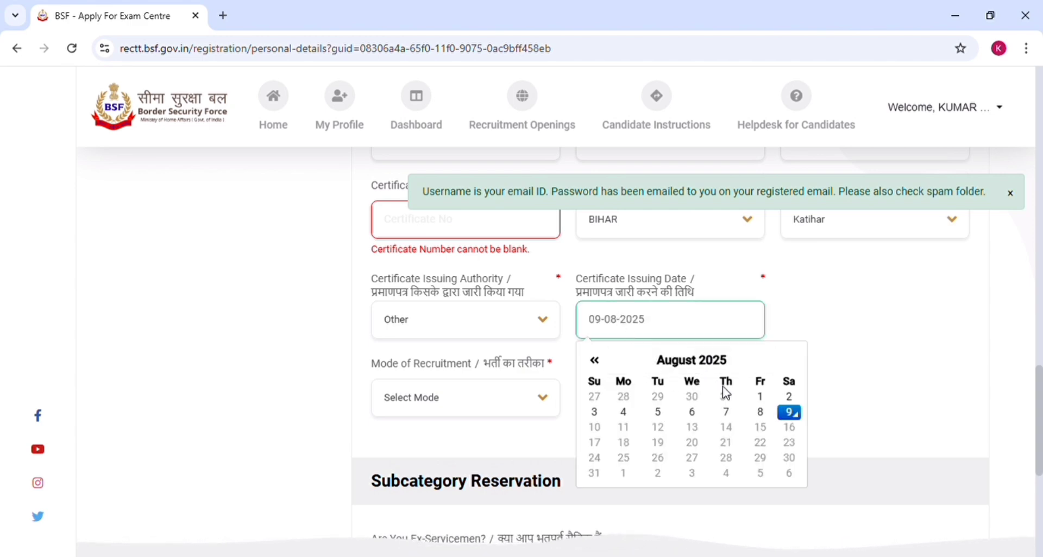
pyautogui.click(760, 398)
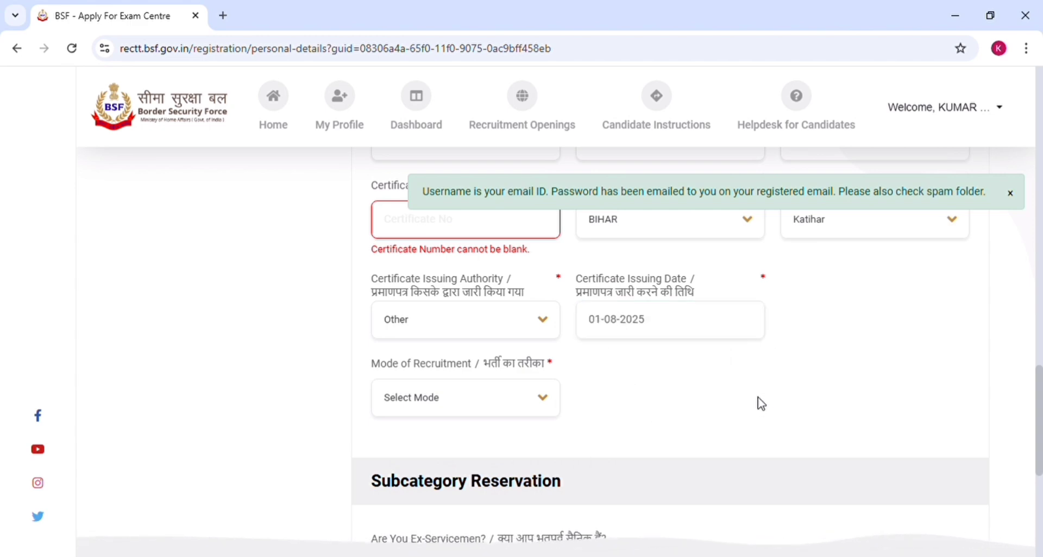
pyautogui.click(512, 406)
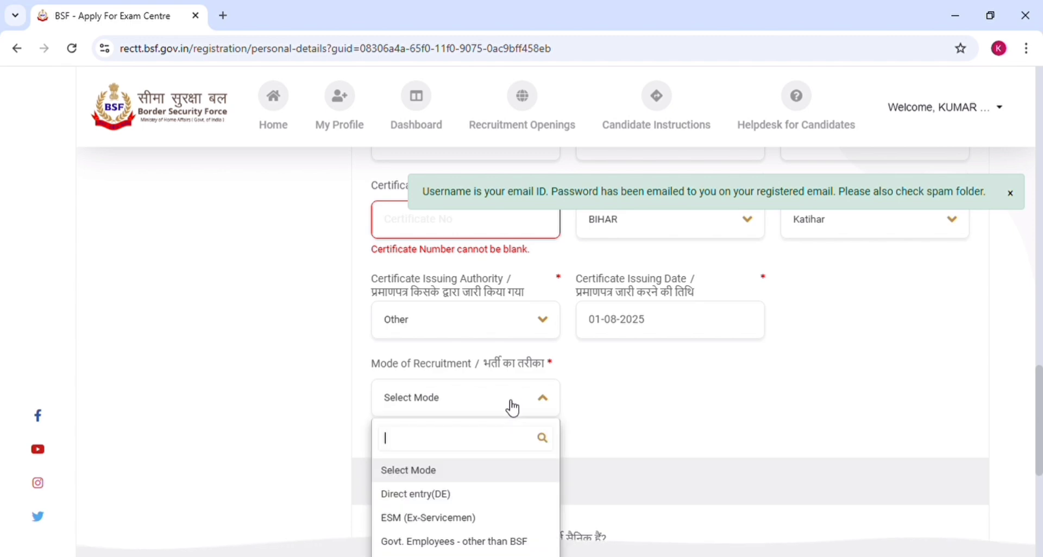
pyautogui.click(322, 422)
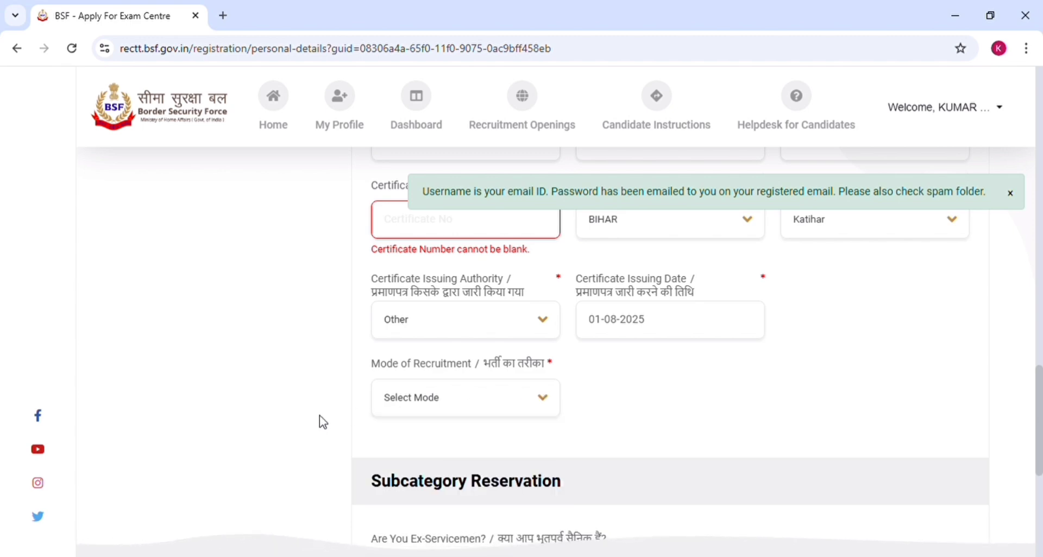
pyautogui.scroll(-3, 323, 422)
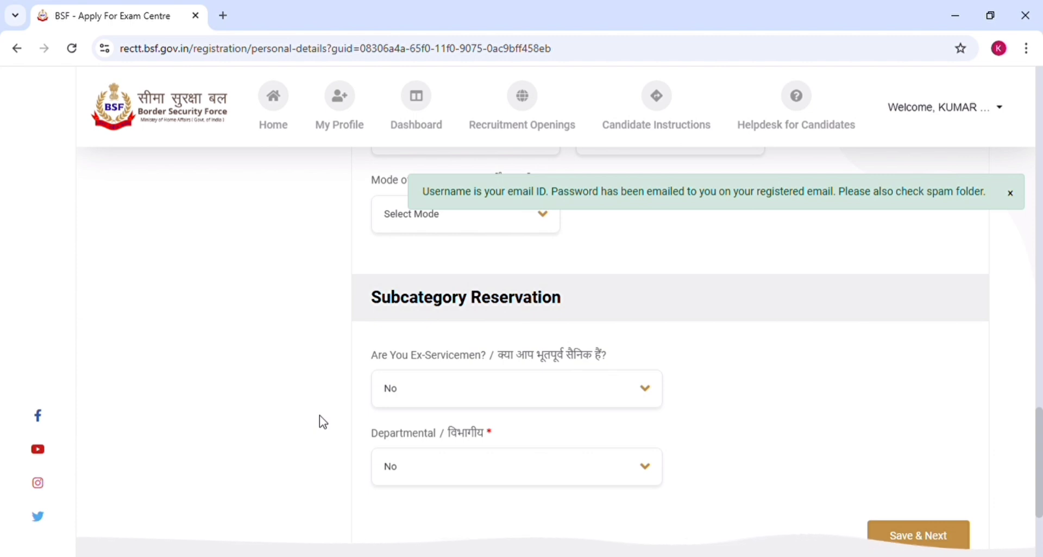
pyautogui.scroll(2, 322, 422)
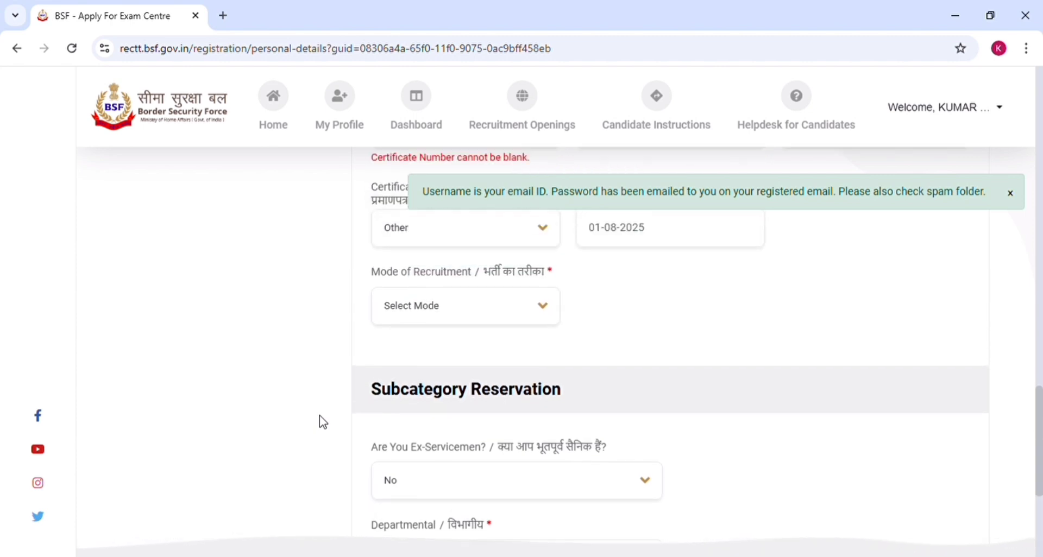
# - Try the Mode of Recruitment options, then settle on Direct entry(DE)
pyautogui.click(482, 319)
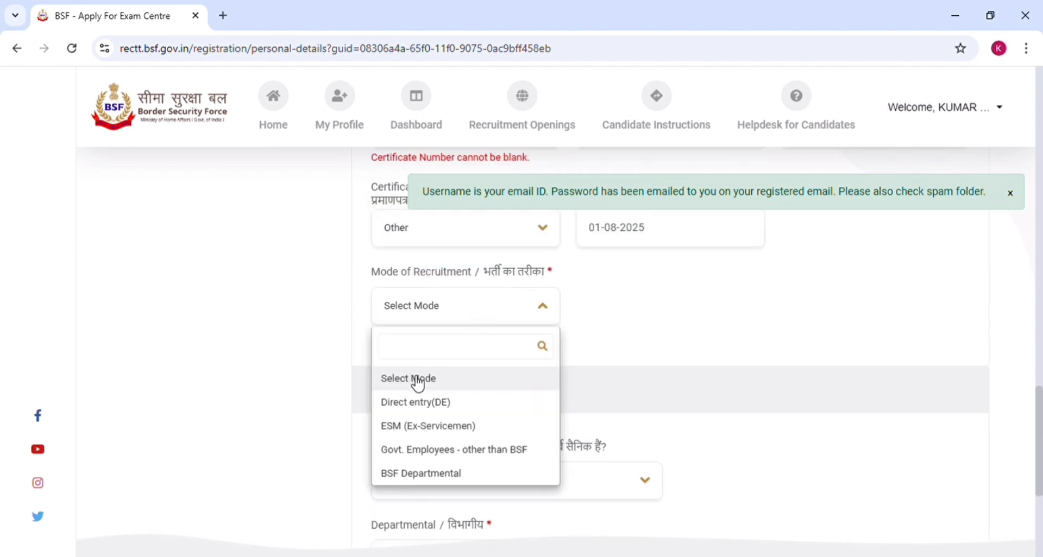
pyautogui.click(421, 403)
pyautogui.click(429, 320)
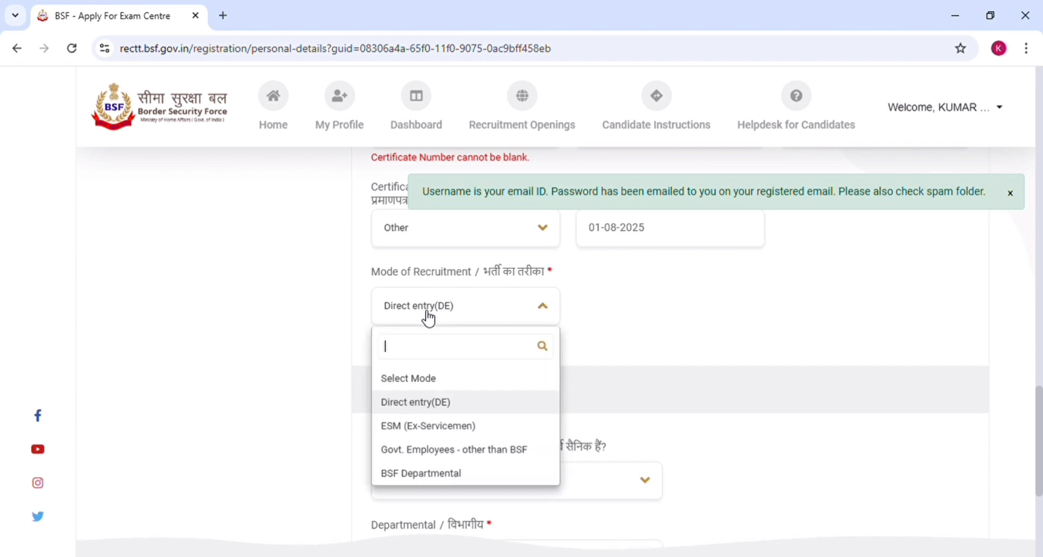
pyautogui.click(421, 427)
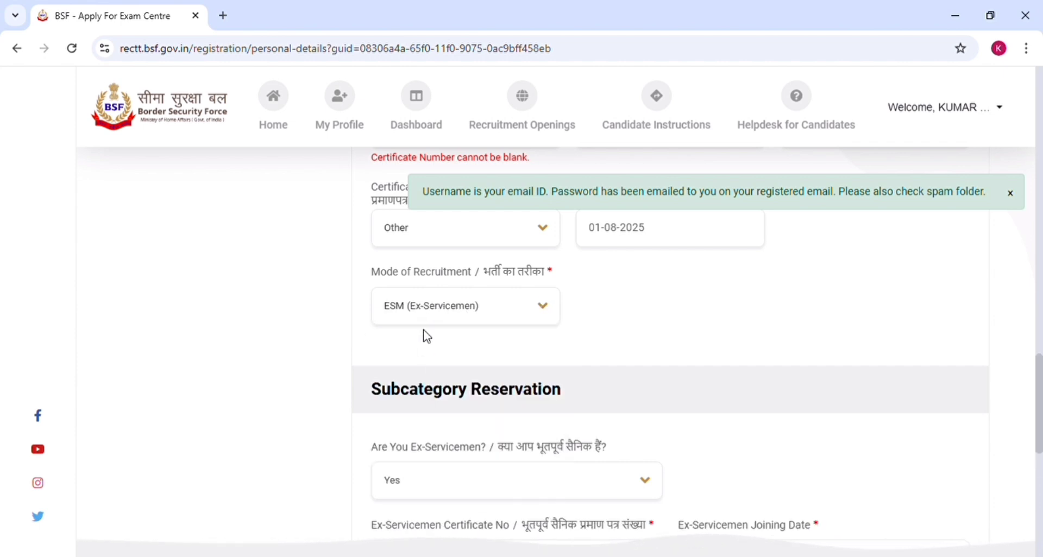
pyautogui.click(430, 315)
pyautogui.click(433, 459)
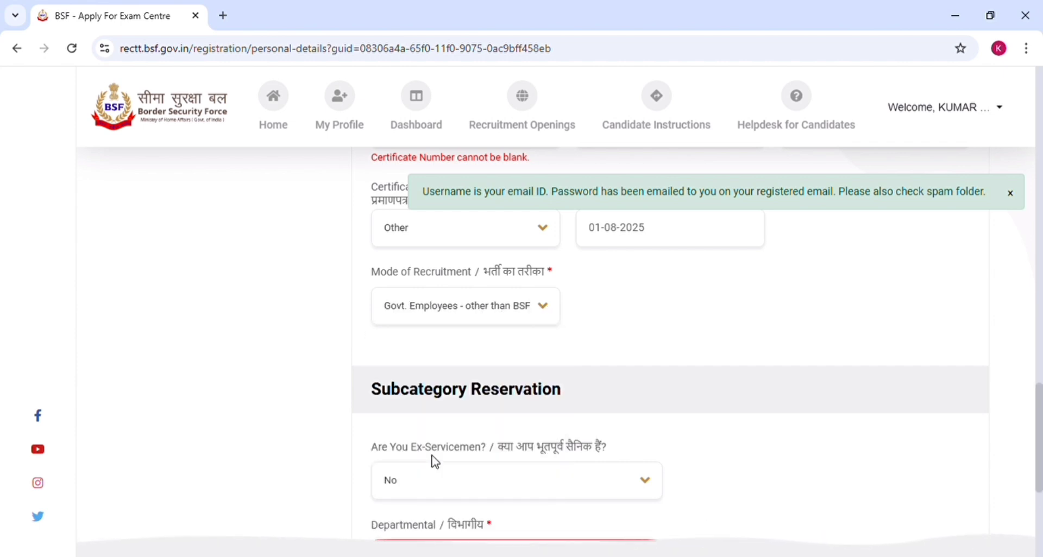
pyautogui.click(447, 314)
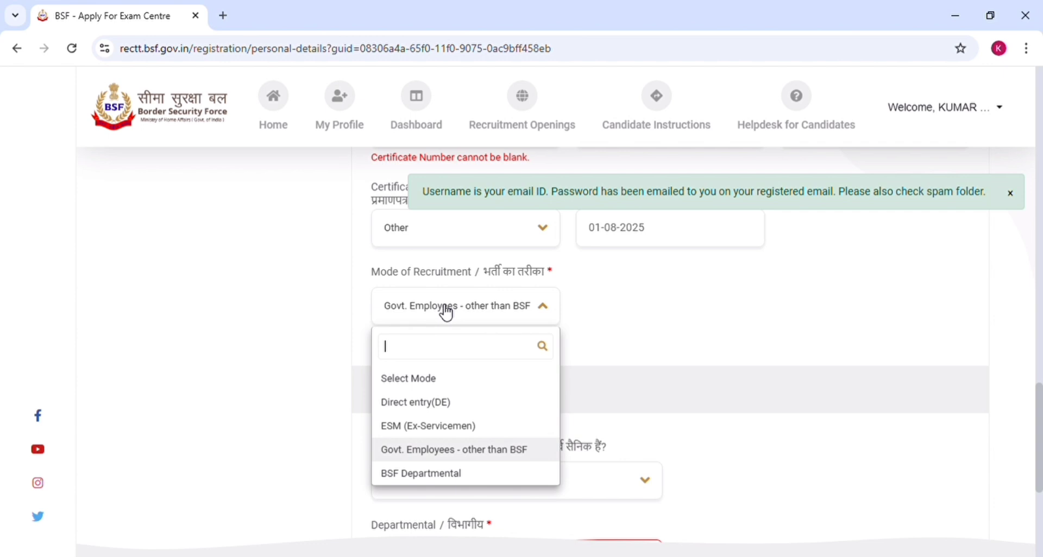
pyautogui.click(457, 476)
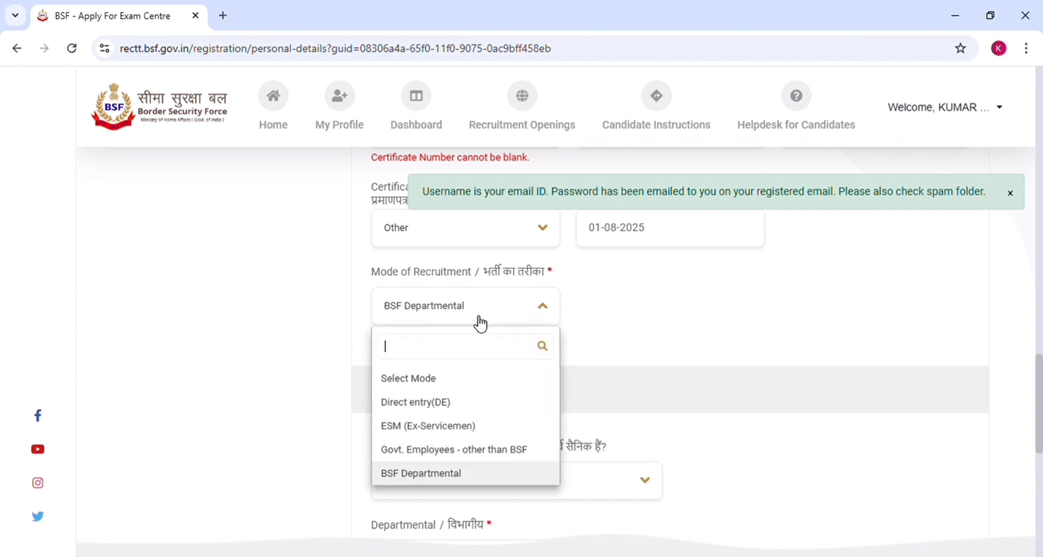
pyautogui.click(481, 324)
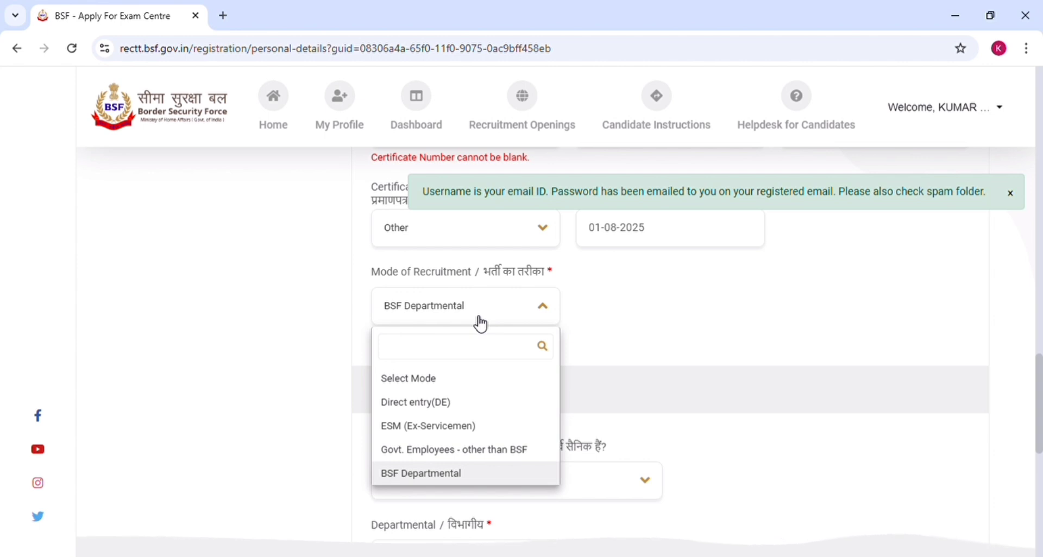
pyautogui.click(447, 403)
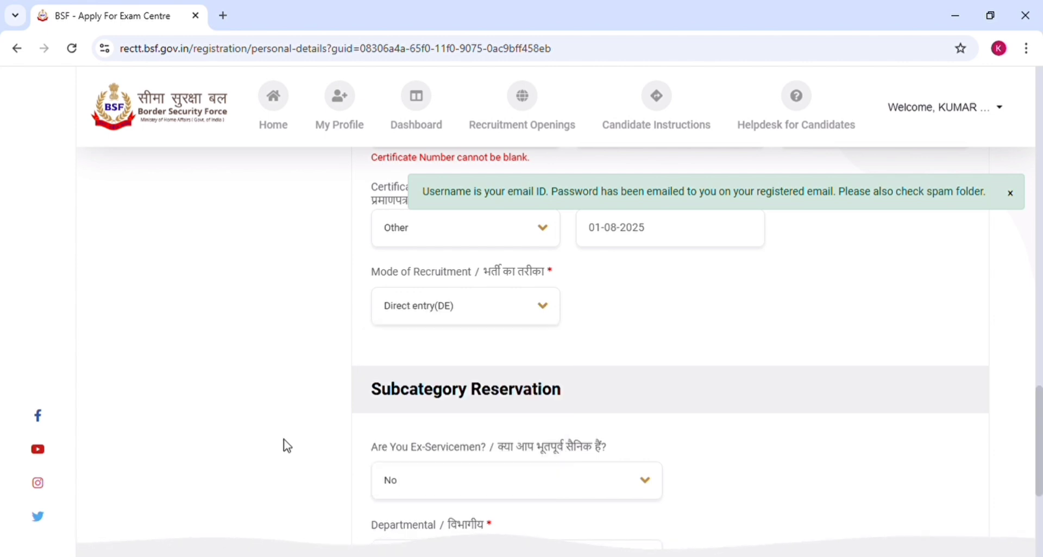
pyautogui.scroll(-3, 287, 445)
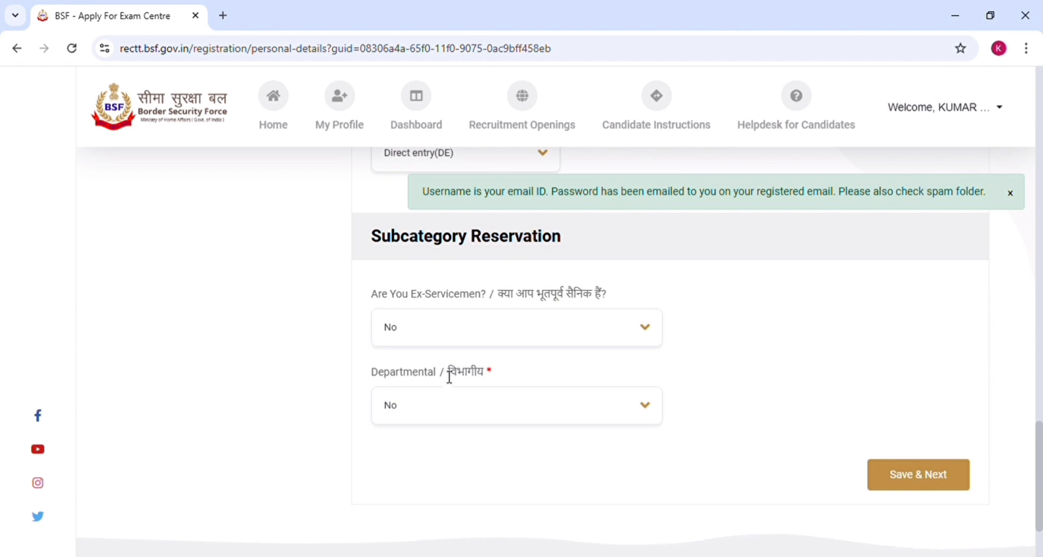
pyautogui.click(449, 337)
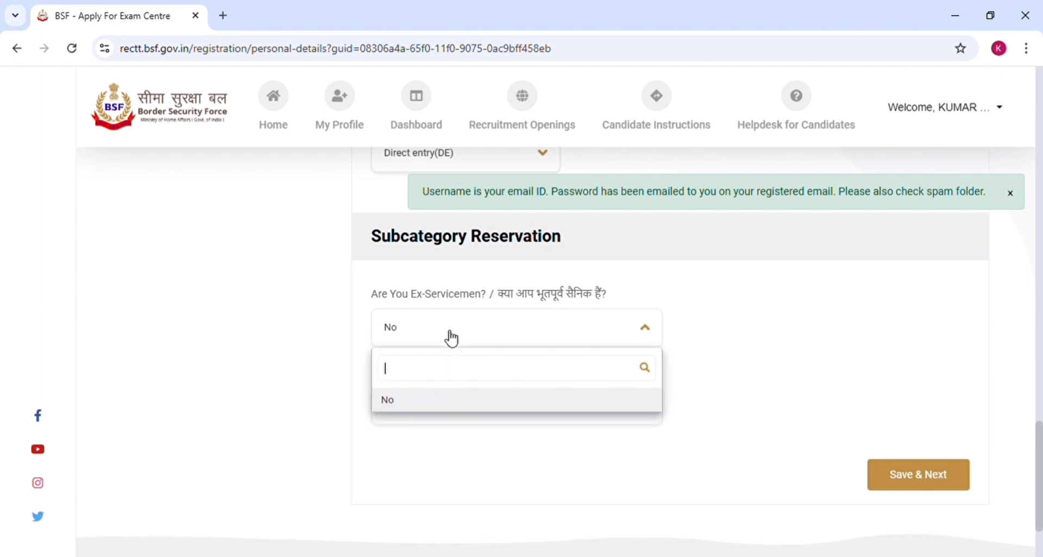
pyautogui.click(419, 339)
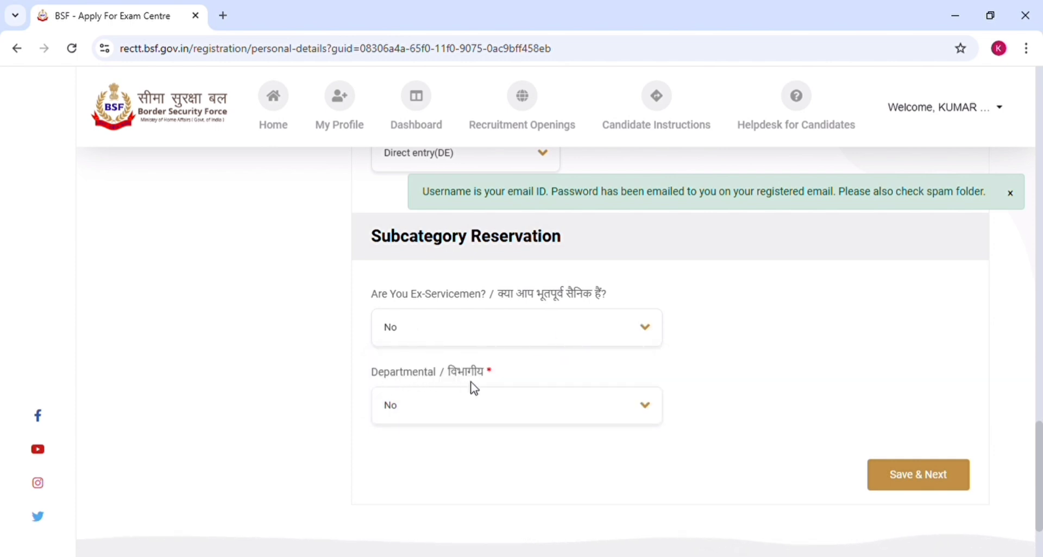
pyautogui.click(462, 408)
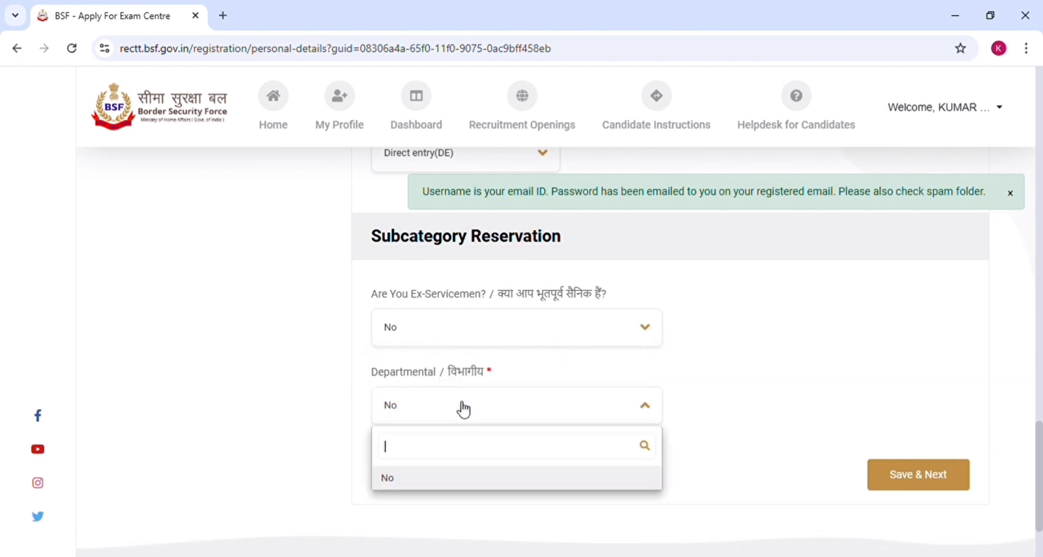
pyautogui.click(399, 482)
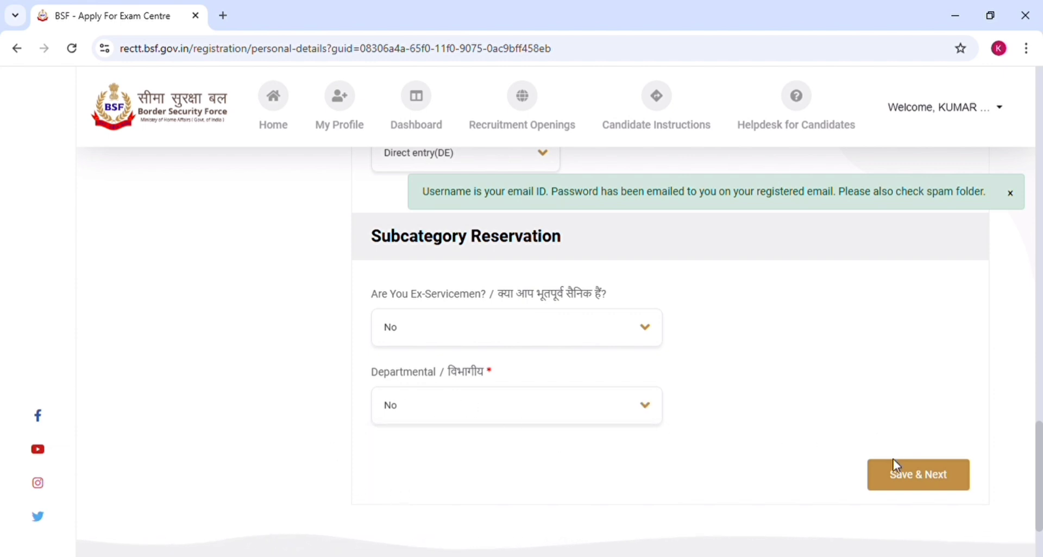
# - Save the personal details, then log in from the candidate login page with the robot check
pyautogui.click(930, 480)
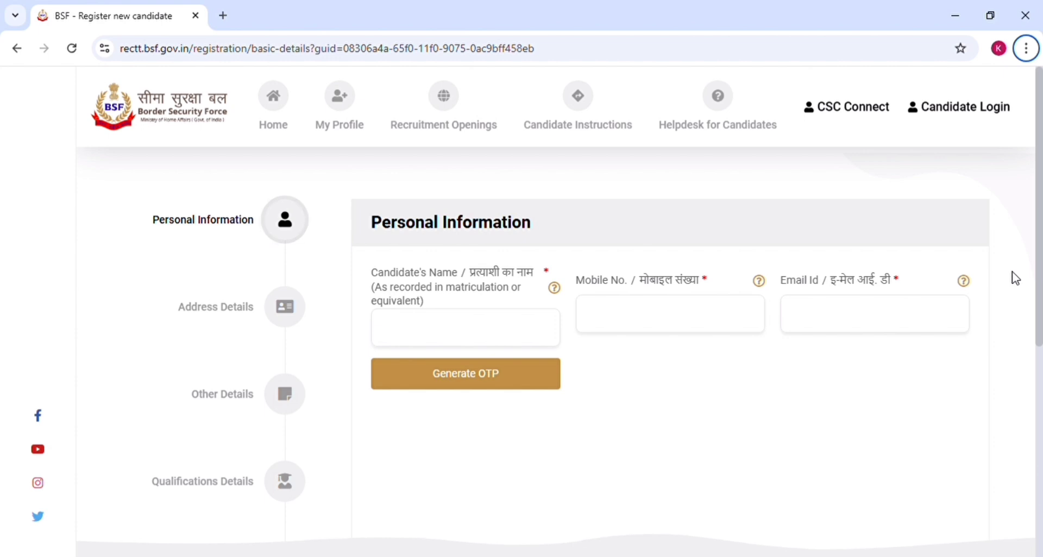
pyautogui.click(971, 108)
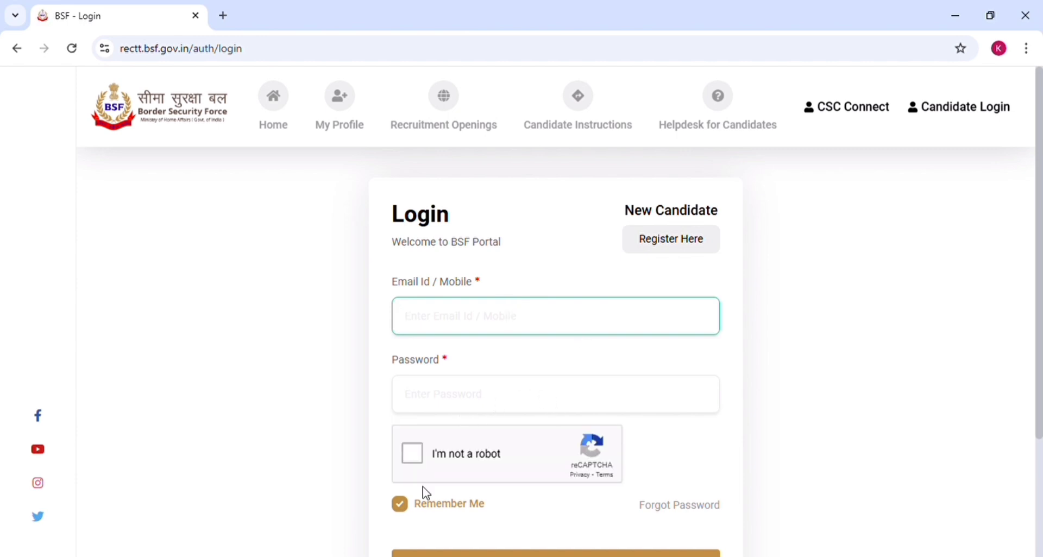
pyautogui.click(414, 454)
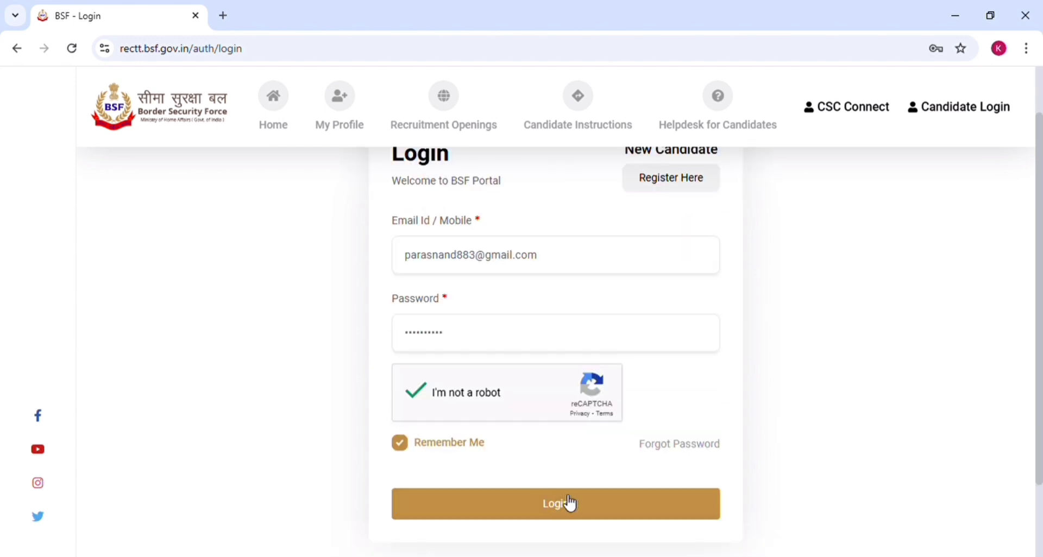
pyautogui.click(569, 504)
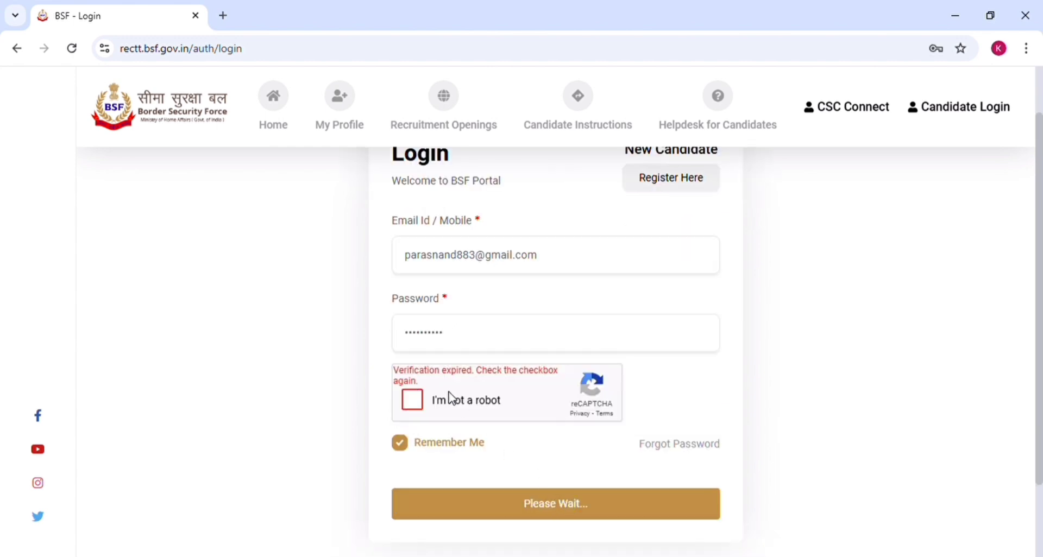
# - Enter the one-time code, redo the robot check and submit to reach the Dashboard
pyautogui.click(413, 401)
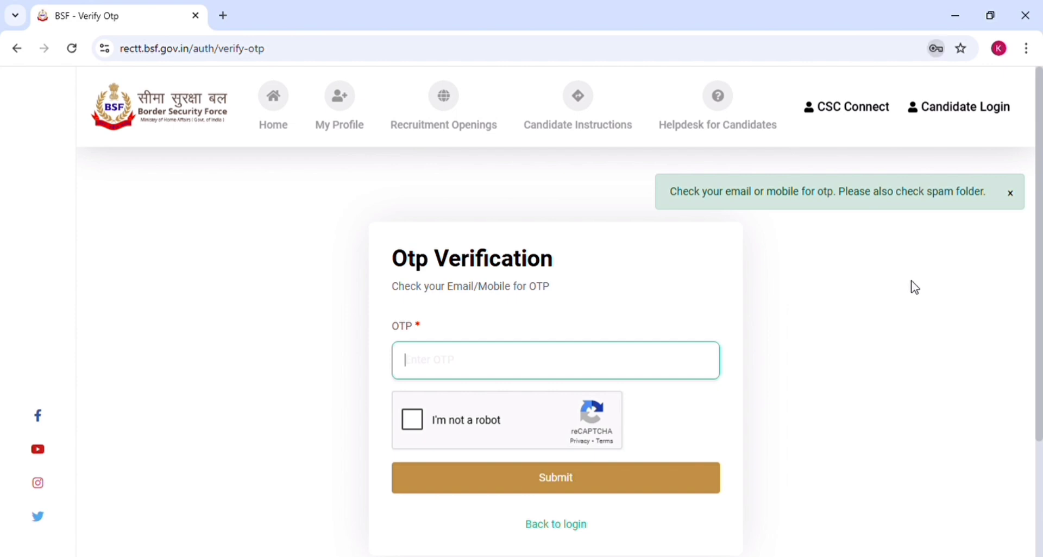
pyautogui.click(557, 371)
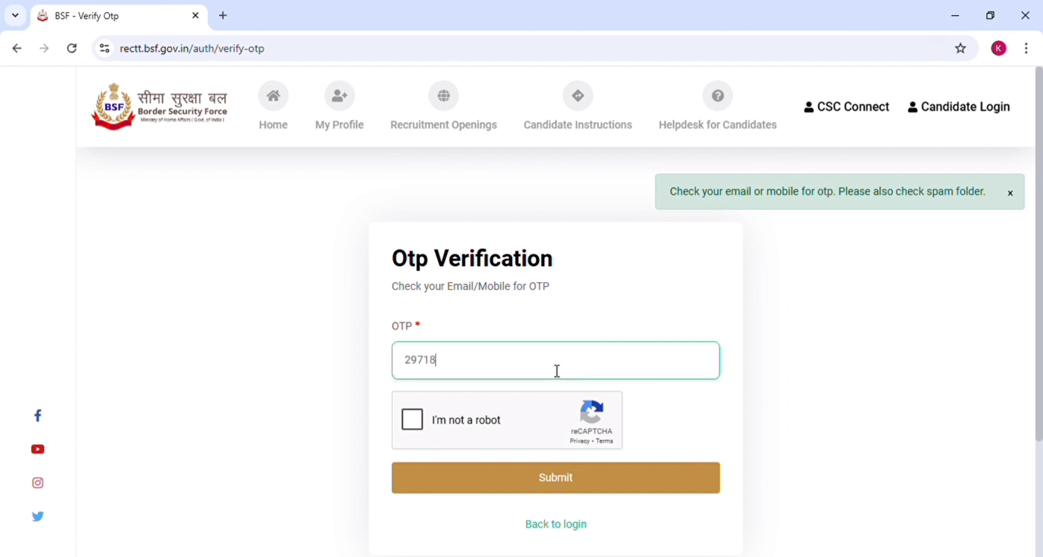
pyautogui.click(419, 427)
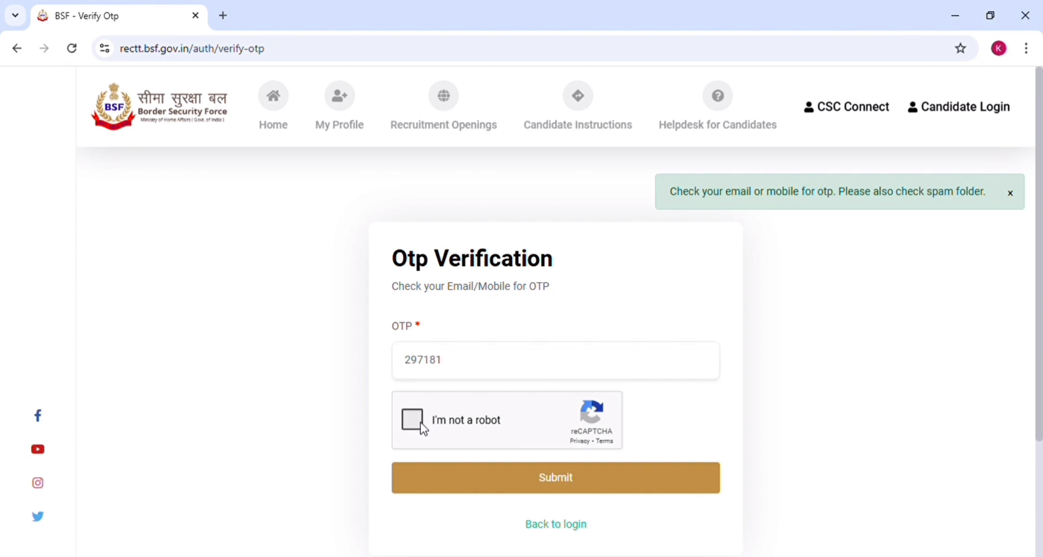
pyautogui.click(563, 487)
pyautogui.scroll(4, 858, 322)
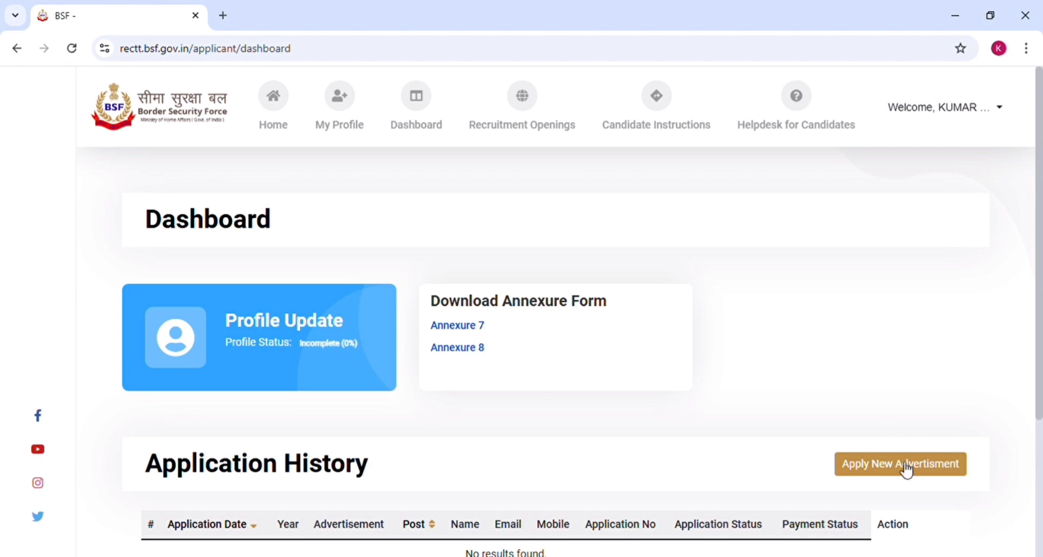
# - Start a new advertisement application and save its personal details to reach Address Details
pyautogui.click(906, 466)
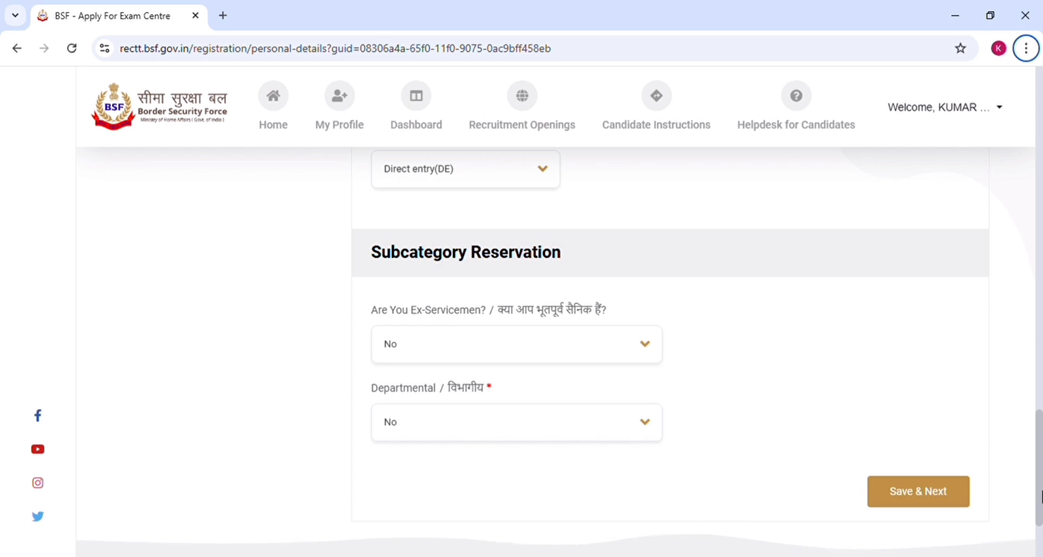
pyautogui.click(933, 494)
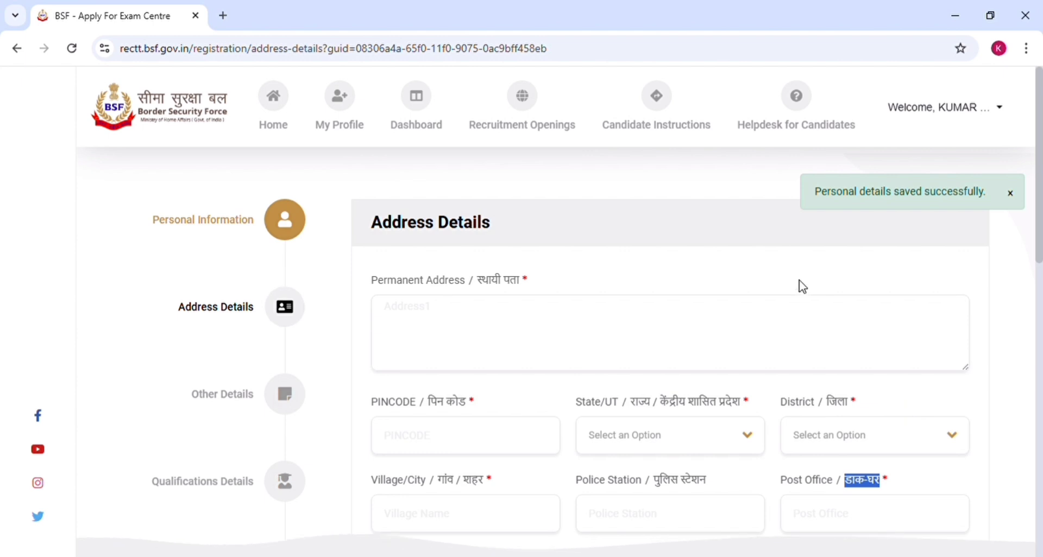
pyautogui.click(466, 298)
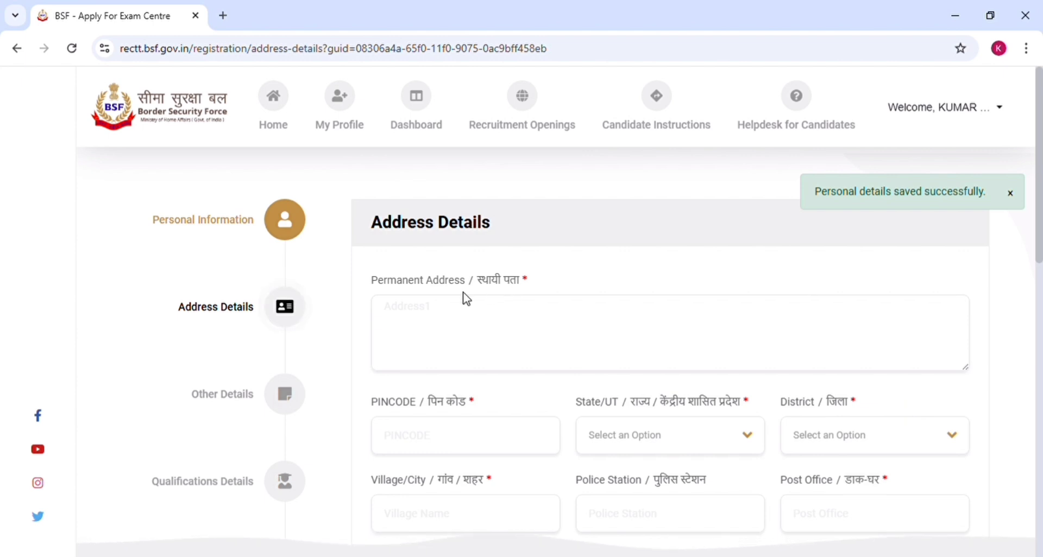
pyautogui.click(502, 336)
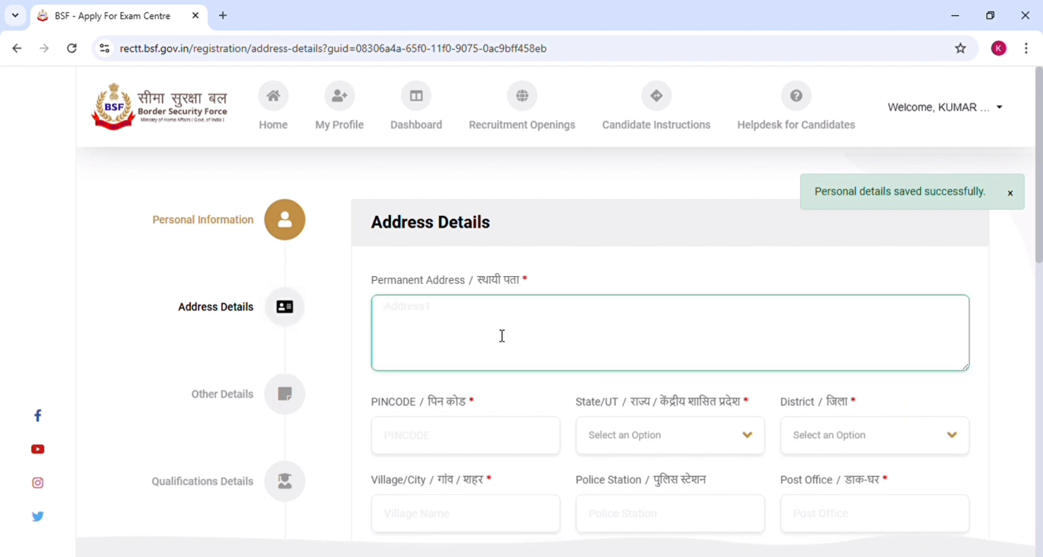
# - Enter the permanent address PIN code and choose the state and correct home district
pyautogui.moveTo(348, 418)
pyautogui.mouseDown()
pyautogui.moveTo(428, 433)
pyautogui.moveTo(358, 424)
pyautogui.mouseUp()
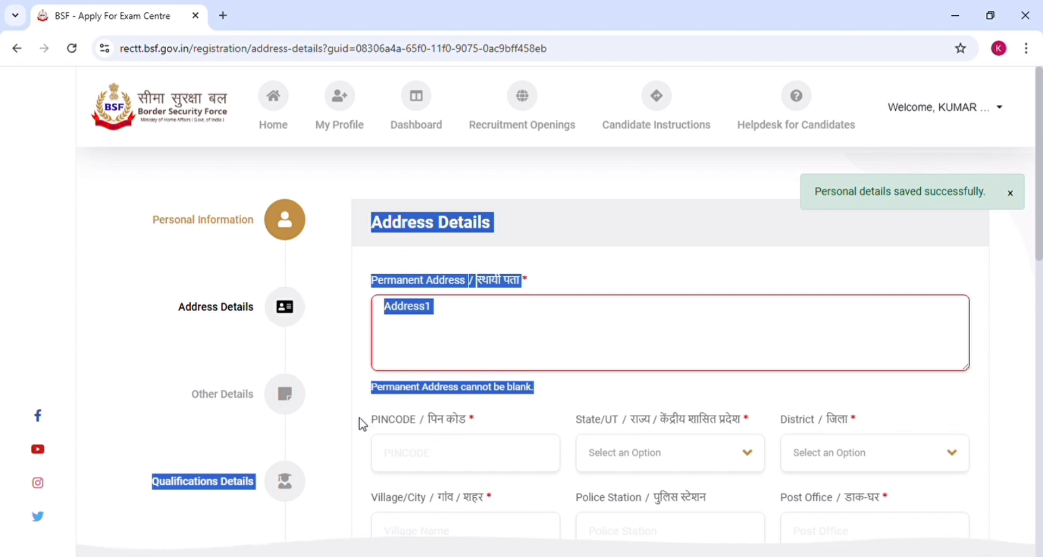
pyautogui.click(359, 424)
pyautogui.click(451, 461)
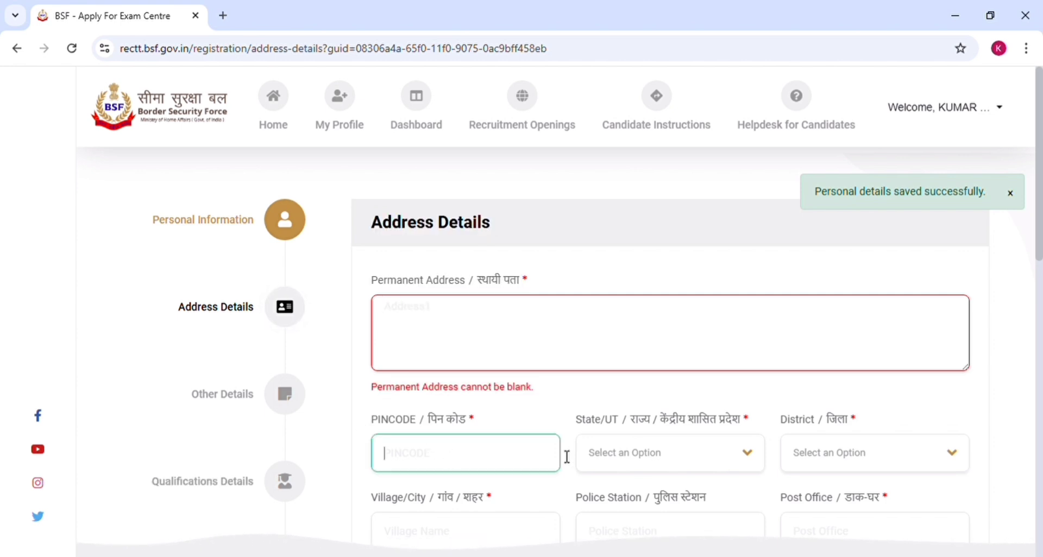
pyautogui.click(657, 464)
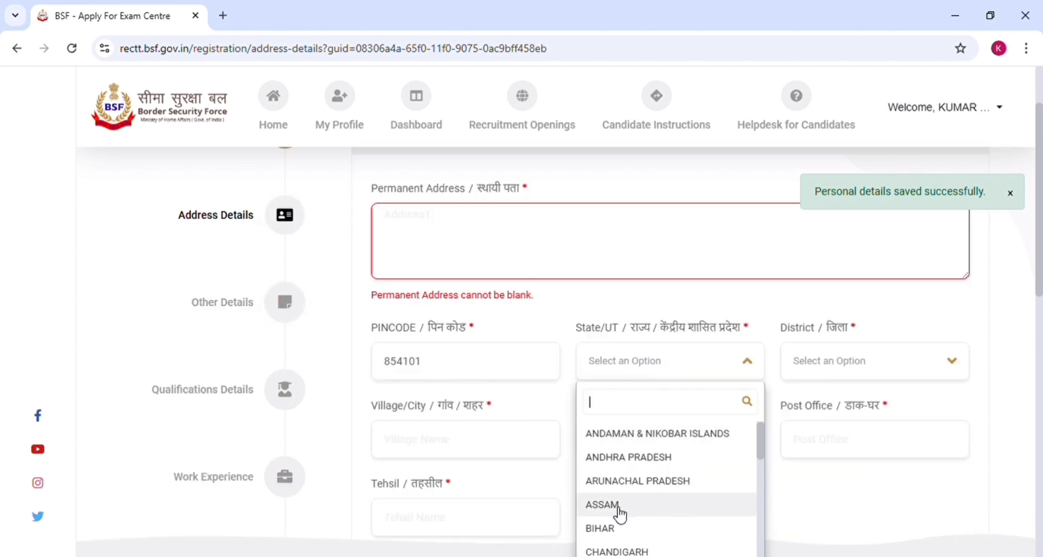
pyautogui.click(616, 528)
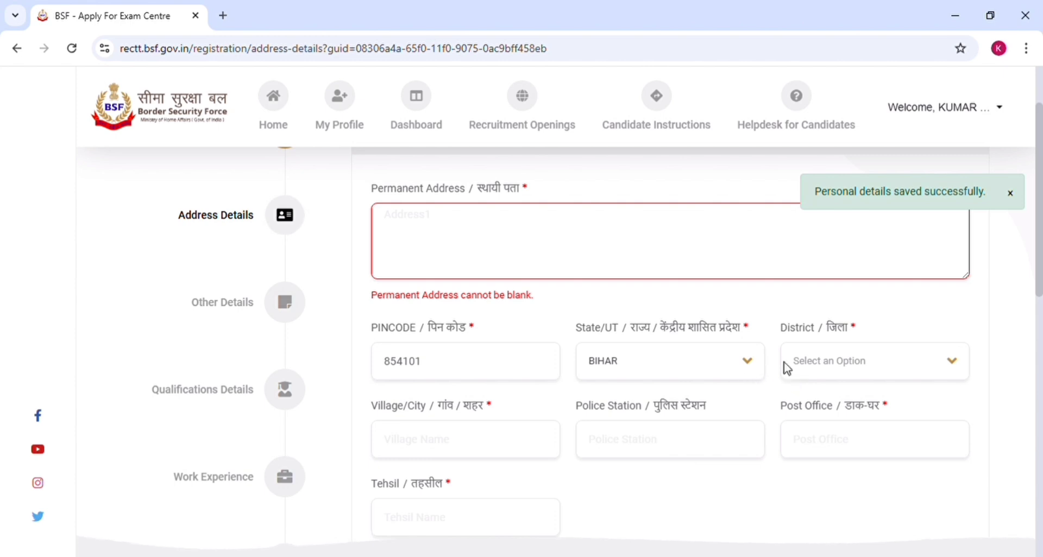
pyautogui.click(812, 363)
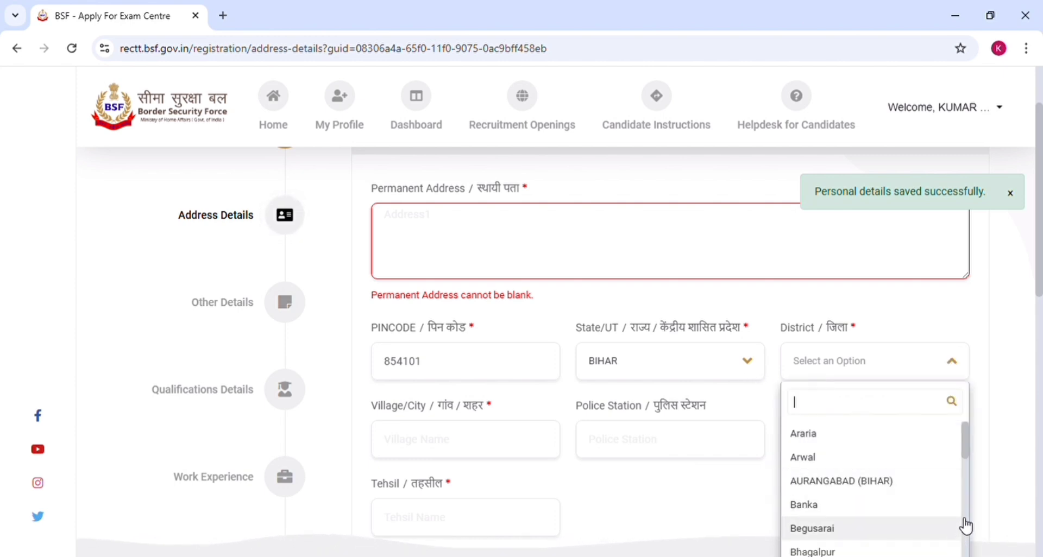
pyautogui.click(960, 483)
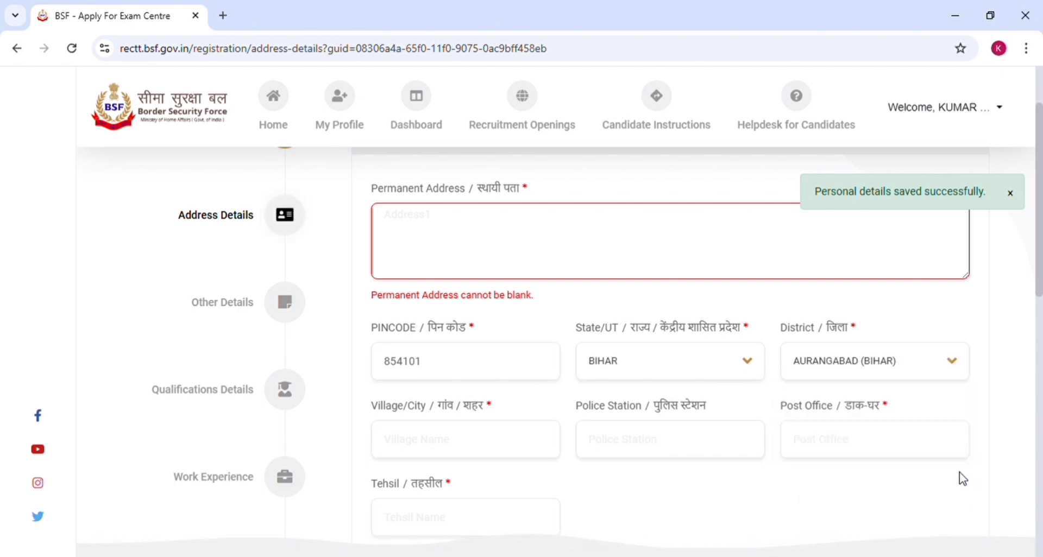
pyautogui.click(904, 372)
pyautogui.scroll(-3, 966, 483)
pyautogui.click(847, 483)
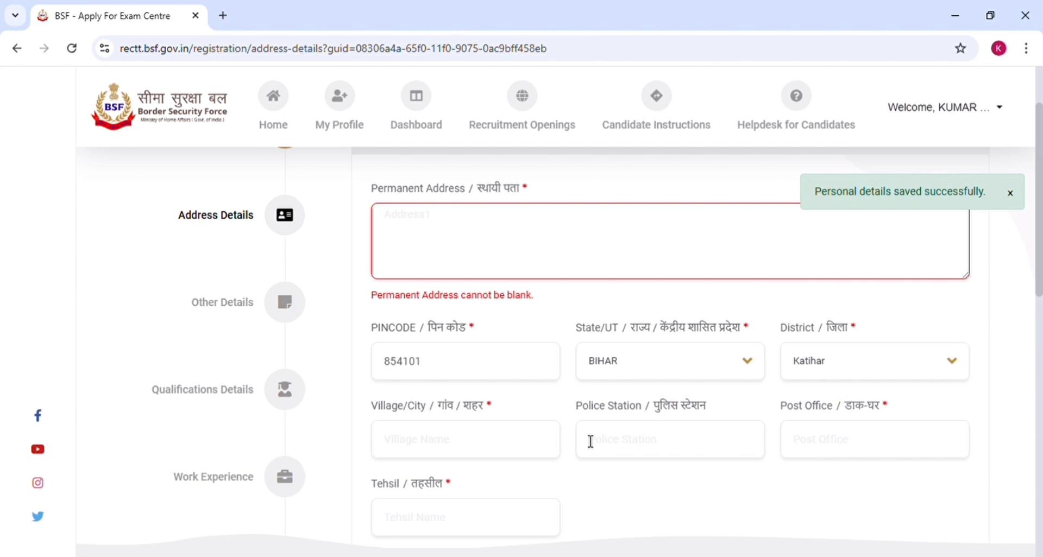
# - Fill in the village/city, police station, post office and tehsil of the permanent address
pyautogui.click(487, 444)
pyautogui.click(669, 449)
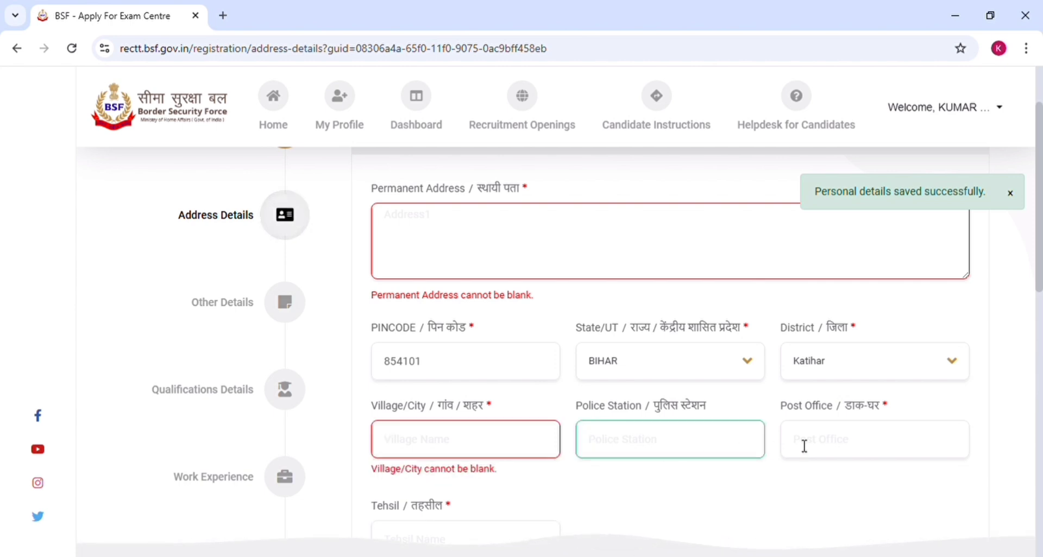
pyautogui.click(838, 444)
pyautogui.click(769, 479)
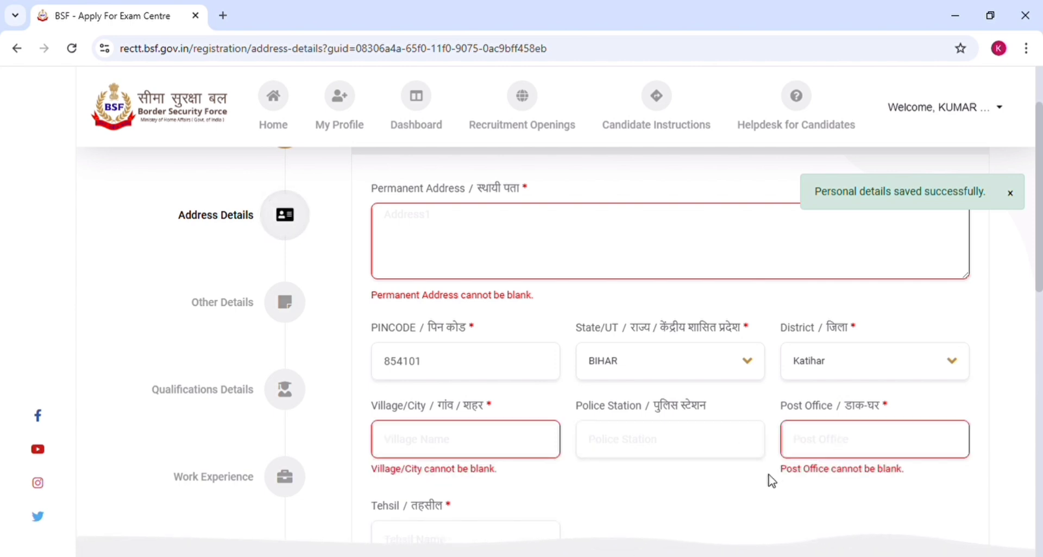
pyautogui.scroll(-3, 771, 481)
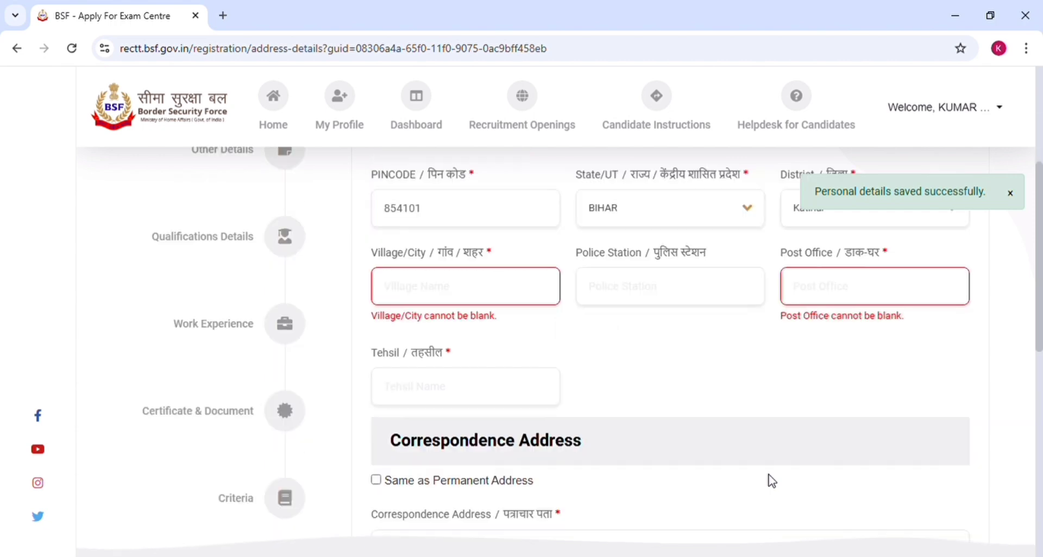
pyautogui.click(471, 393)
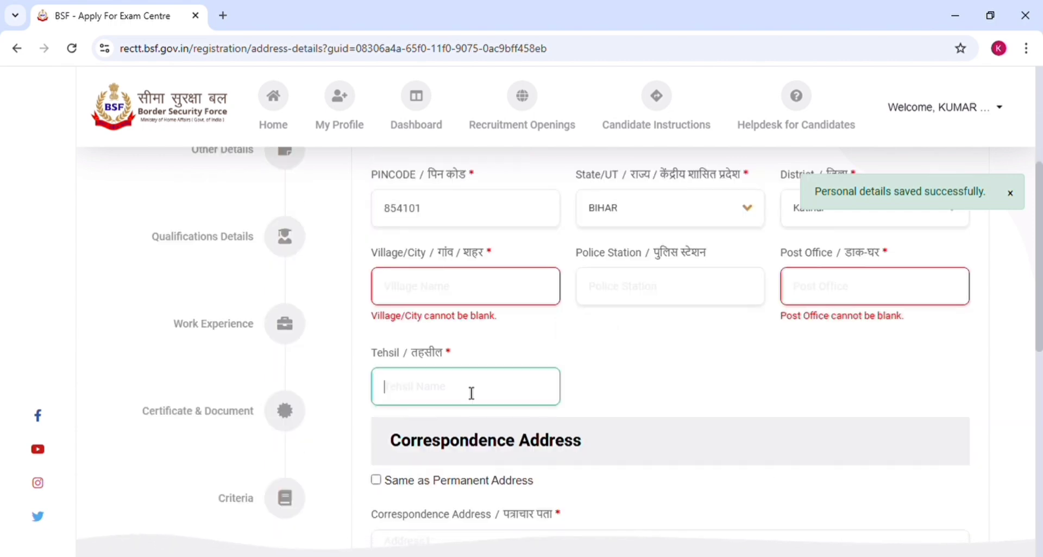
pyautogui.click(593, 372)
pyautogui.scroll(-4, 656, 222)
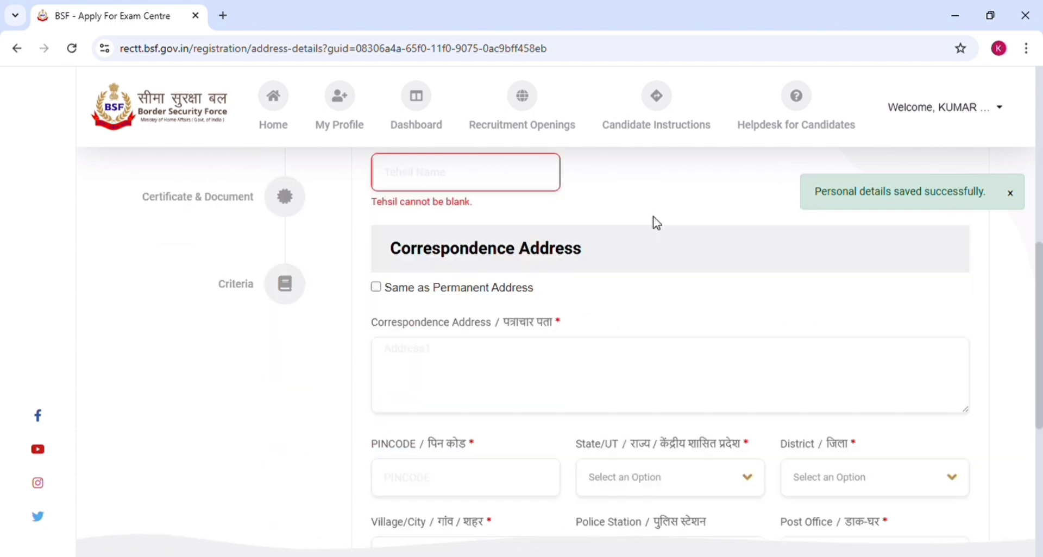
# - Enter a separate correspondence address instead of reusing the permanent one, and save
pyautogui.click(376, 288)
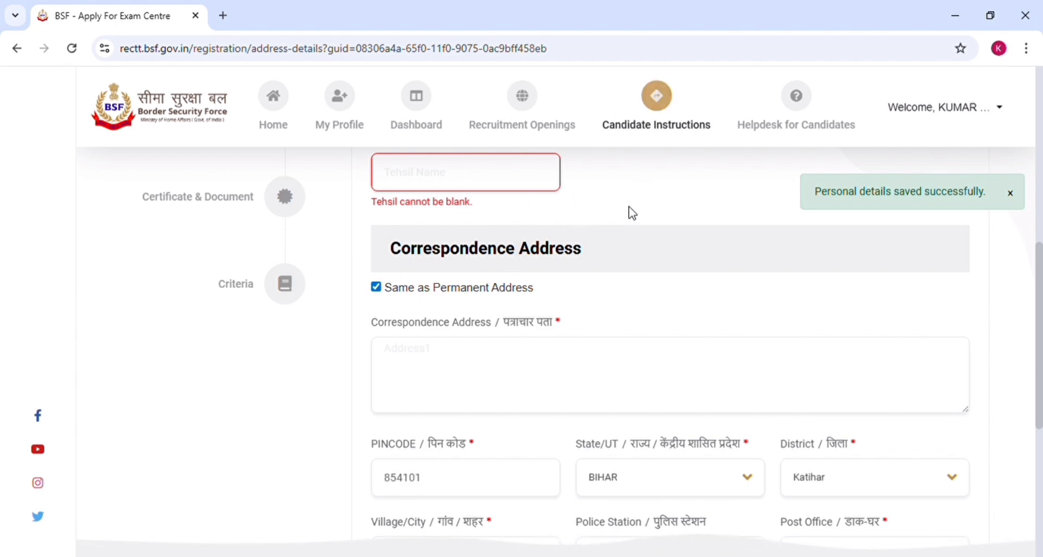
pyautogui.click(376, 288)
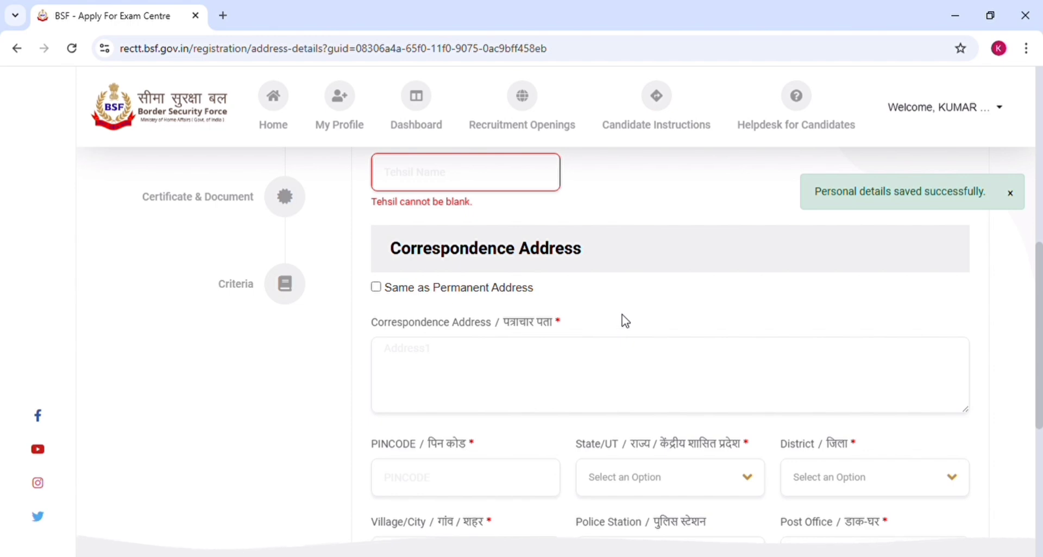
pyautogui.scroll(-1, 629, 322)
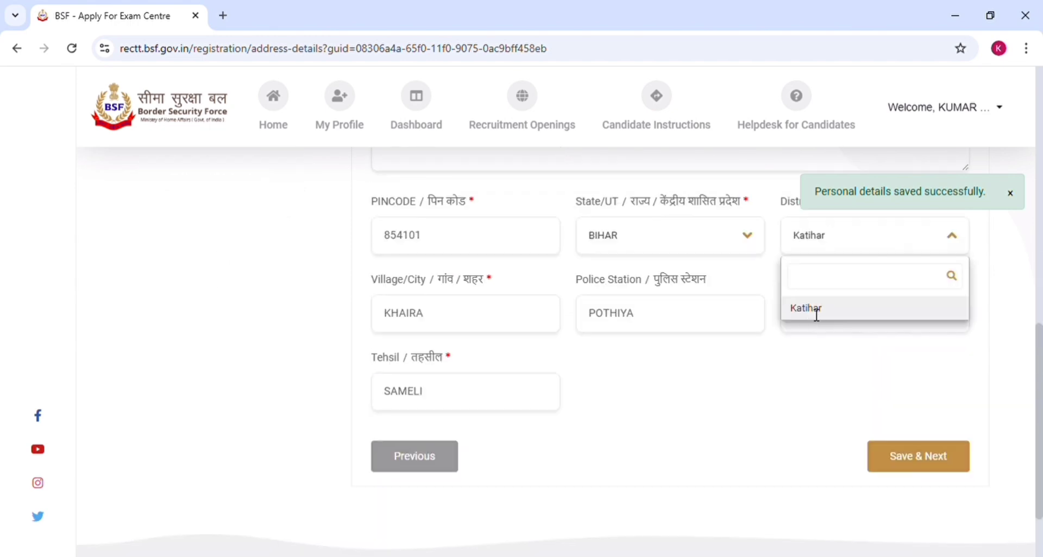
pyautogui.click(815, 308)
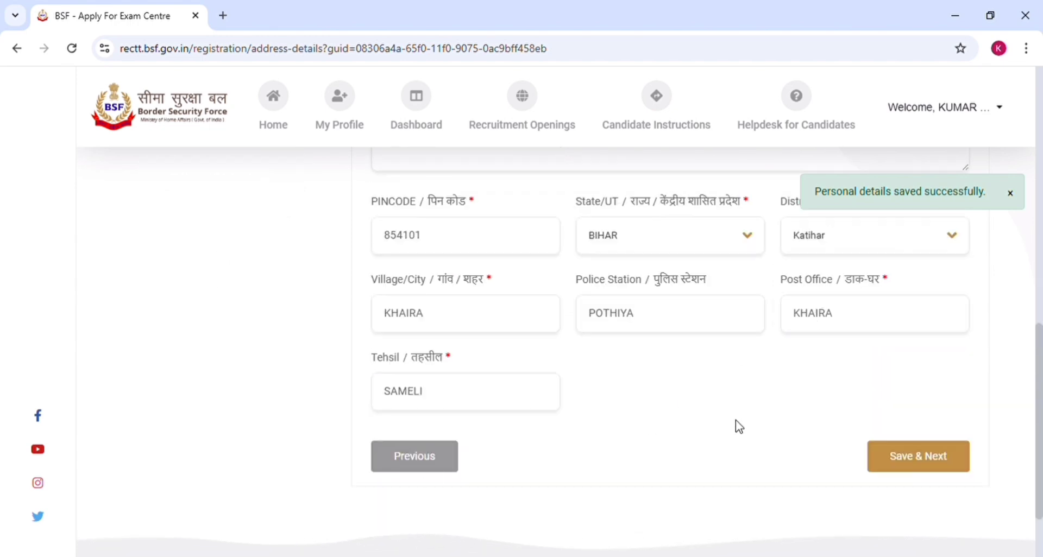
pyautogui.click(916, 467)
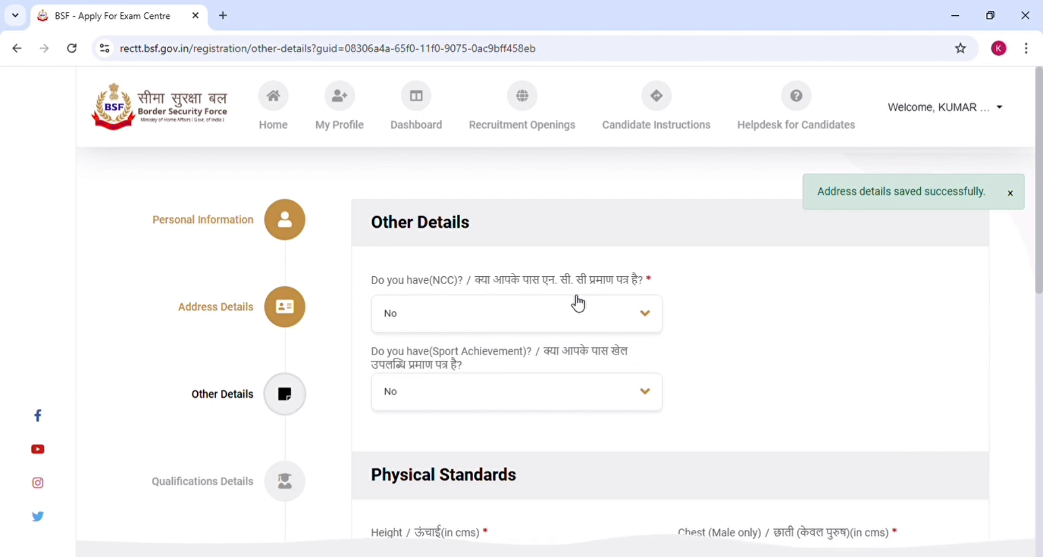
# - Answer No to the NCC certificate question, correcting an initial Yes
pyautogui.click(544, 332)
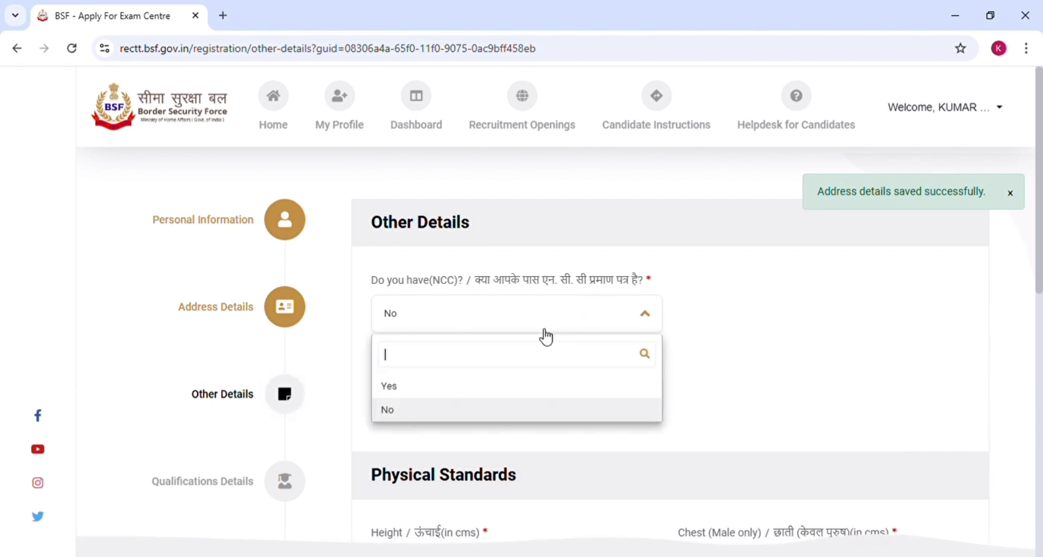
pyautogui.click(430, 388)
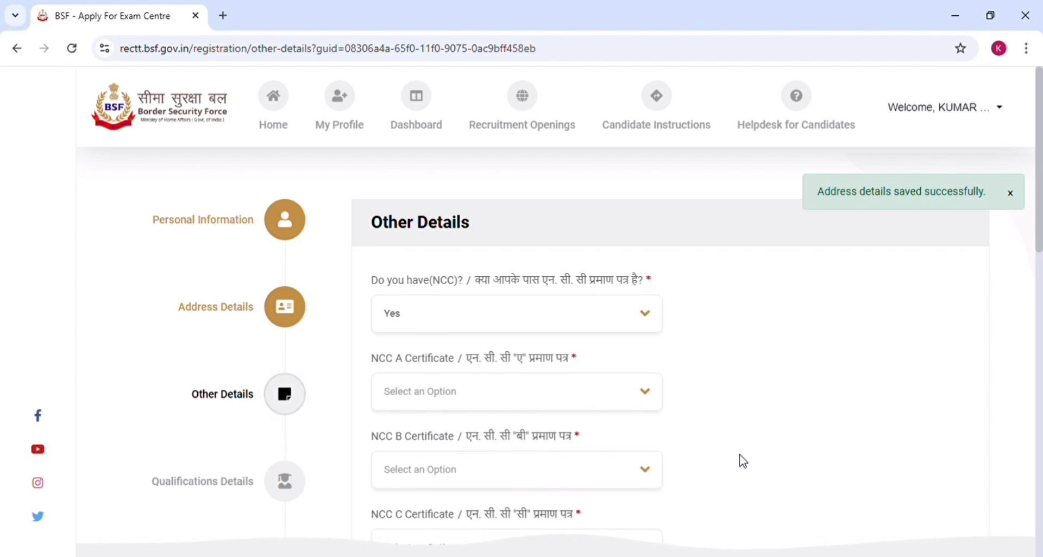
pyautogui.scroll(-4, 742, 460)
pyautogui.scroll(4, 710, 378)
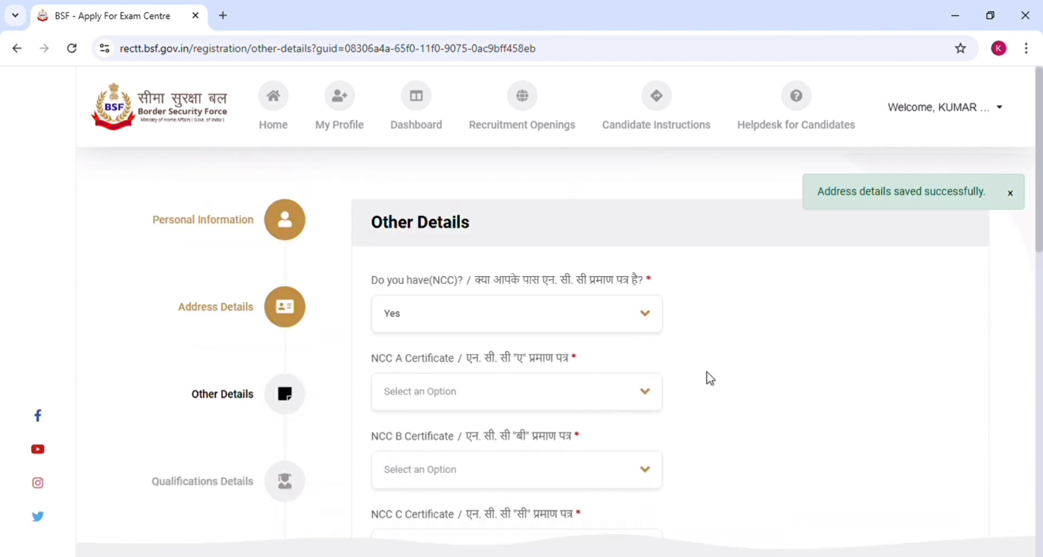
pyautogui.click(496, 329)
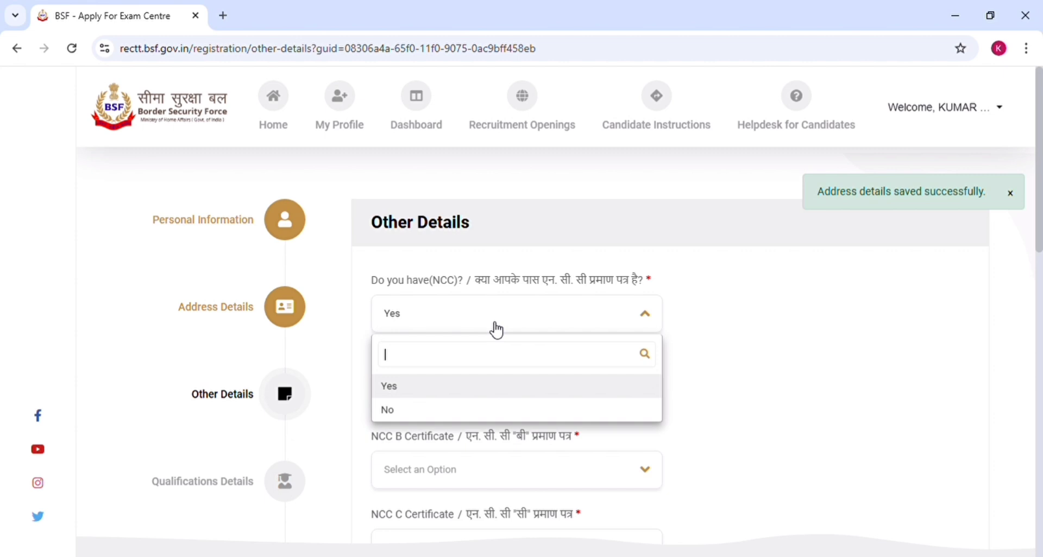
pyautogui.click(442, 412)
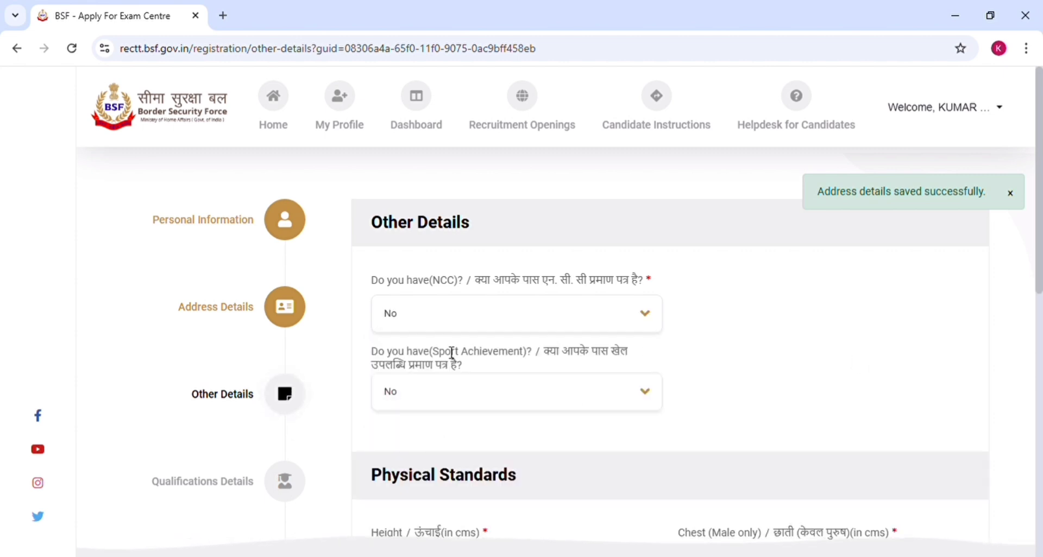
pyautogui.click(435, 403)
# - Answer Yes to sport achievement and pick Kabaddi as Game 1, after trying Judo and Swimming
pyautogui.click(411, 469)
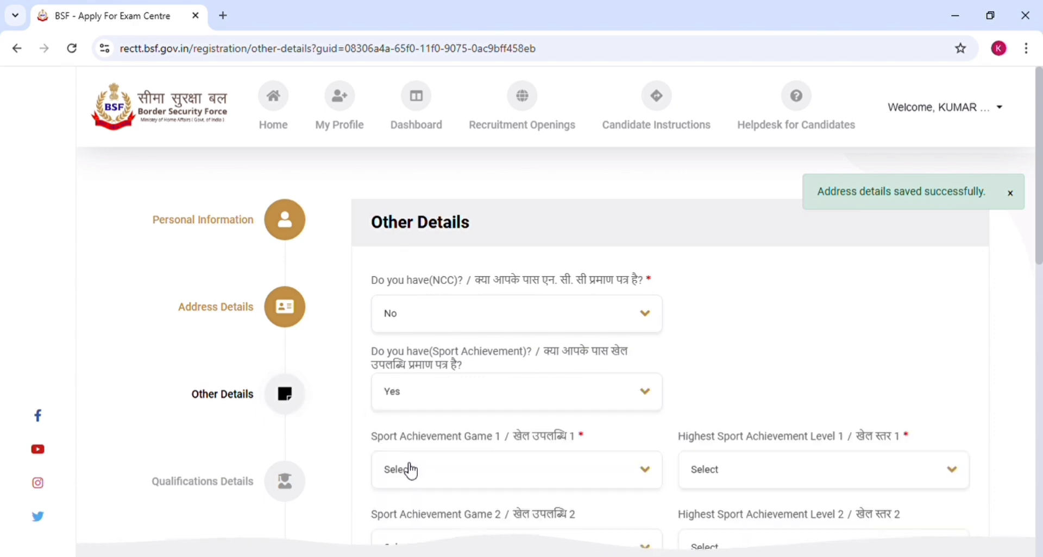
pyautogui.click(482, 480)
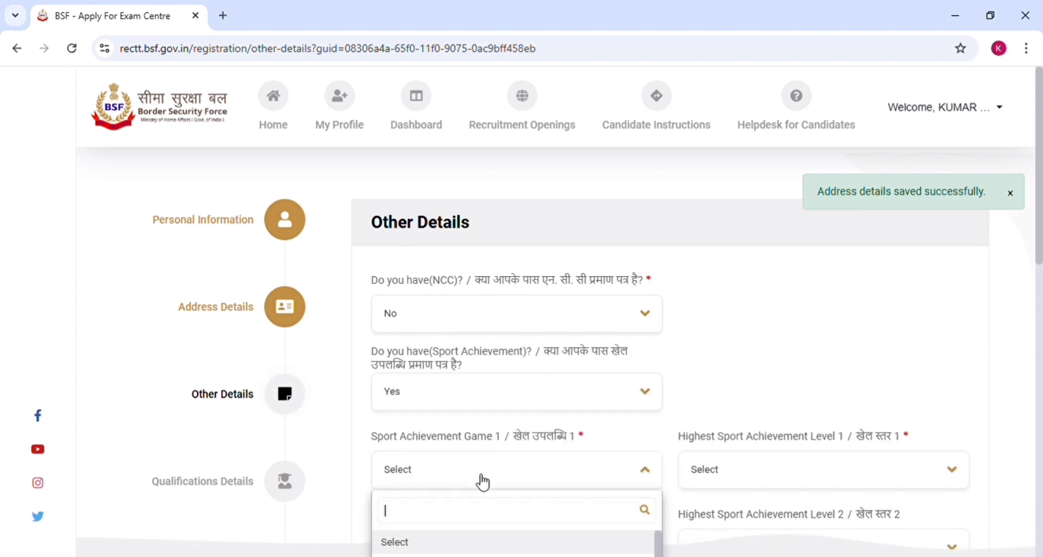
pyautogui.click(686, 387)
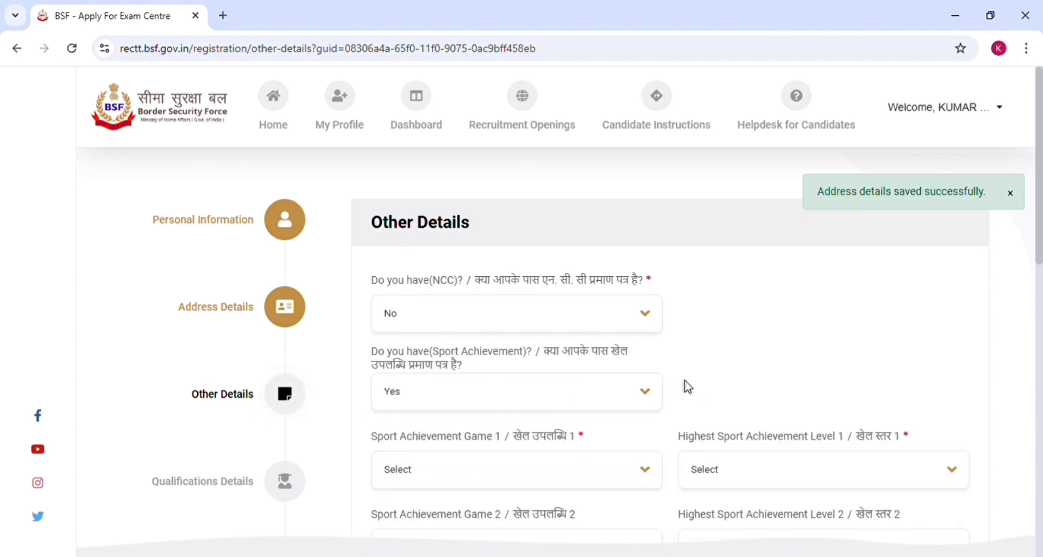
pyautogui.scroll(-1, 685, 387)
pyautogui.scroll(-5, 685, 386)
pyautogui.click(461, 286)
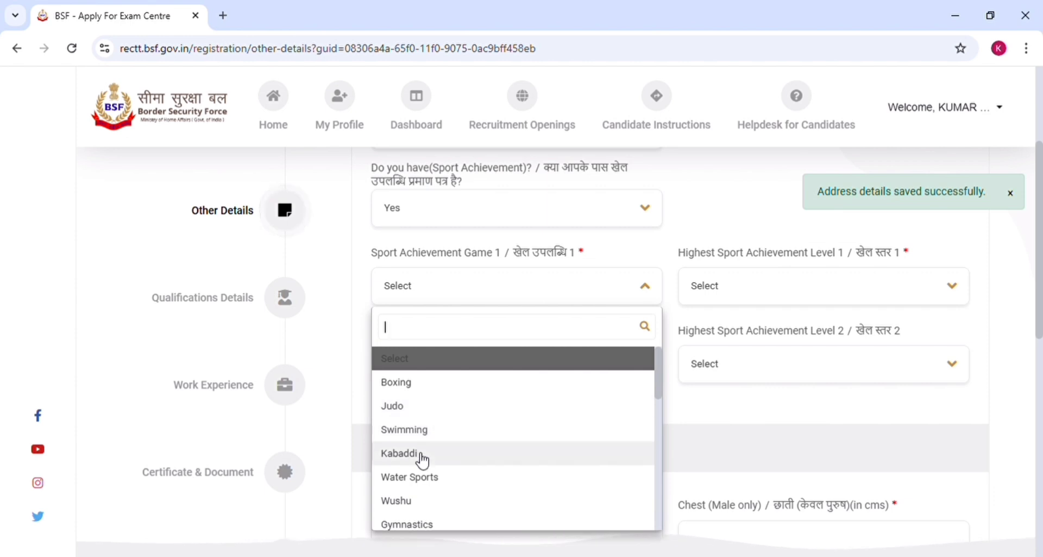
pyautogui.click(418, 409)
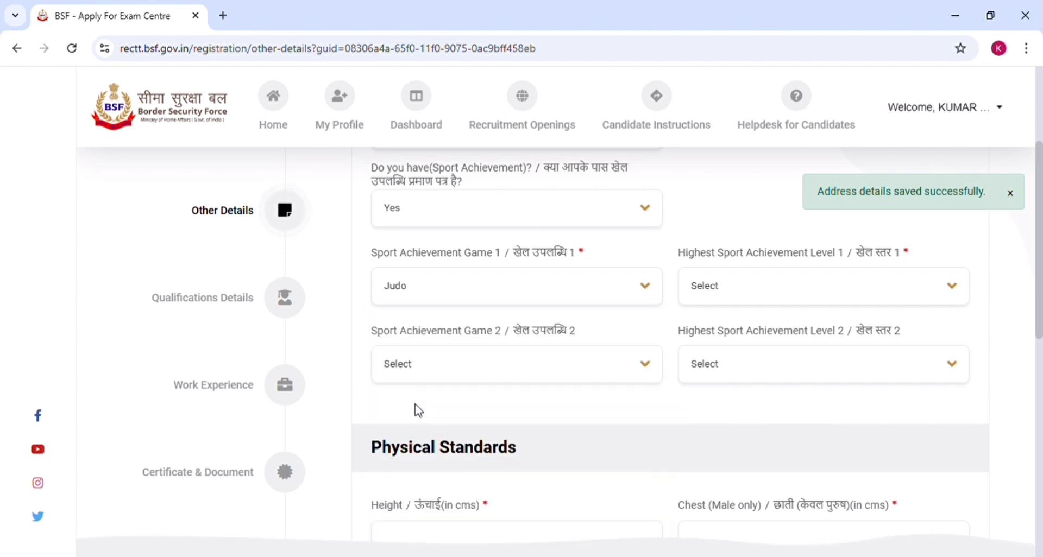
pyautogui.click(450, 298)
pyautogui.click(416, 429)
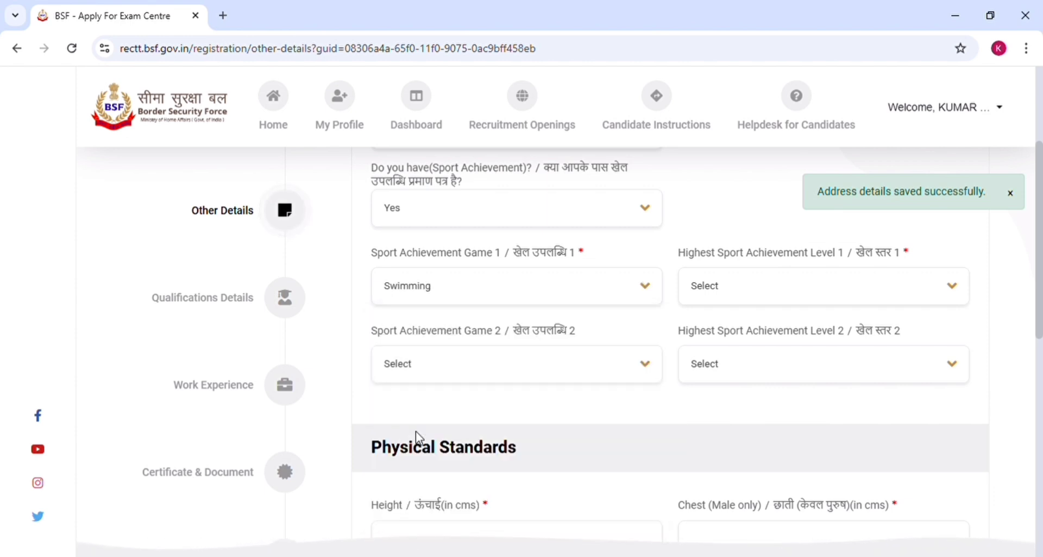
pyautogui.click(442, 299)
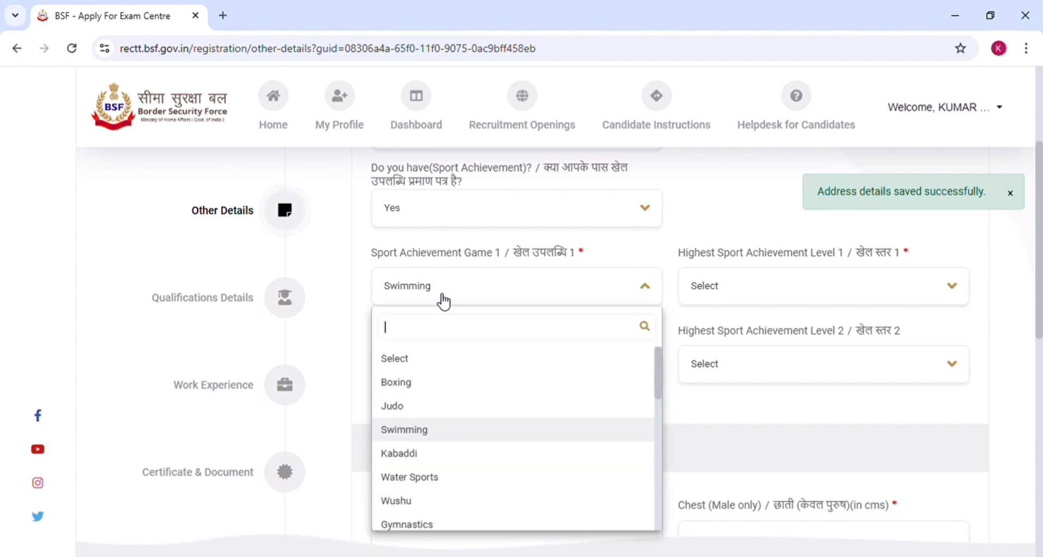
pyautogui.click(413, 453)
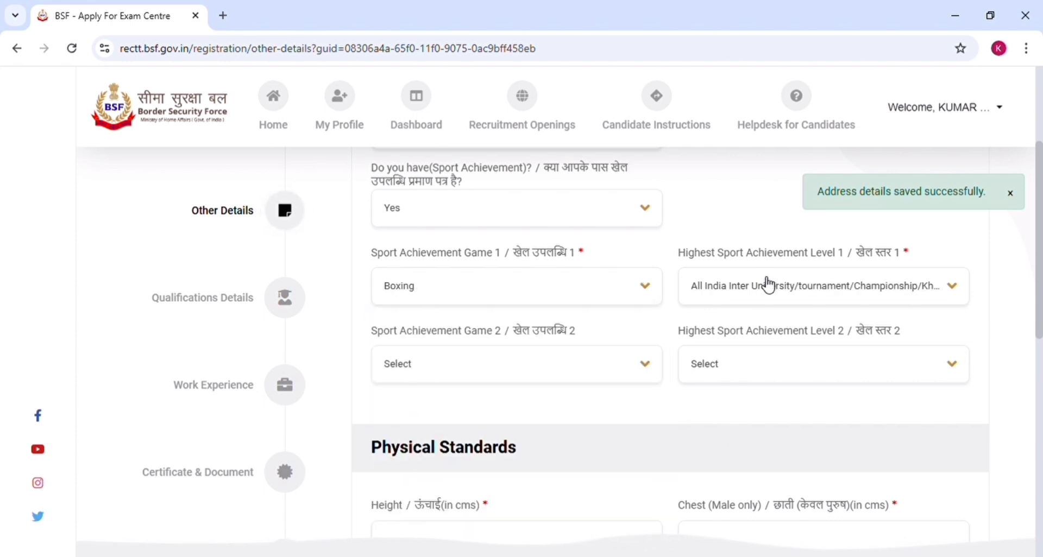
# - Set Game 1 level to National games/sports for school and add Boxing as Game 2 at that level
pyautogui.click(768, 285)
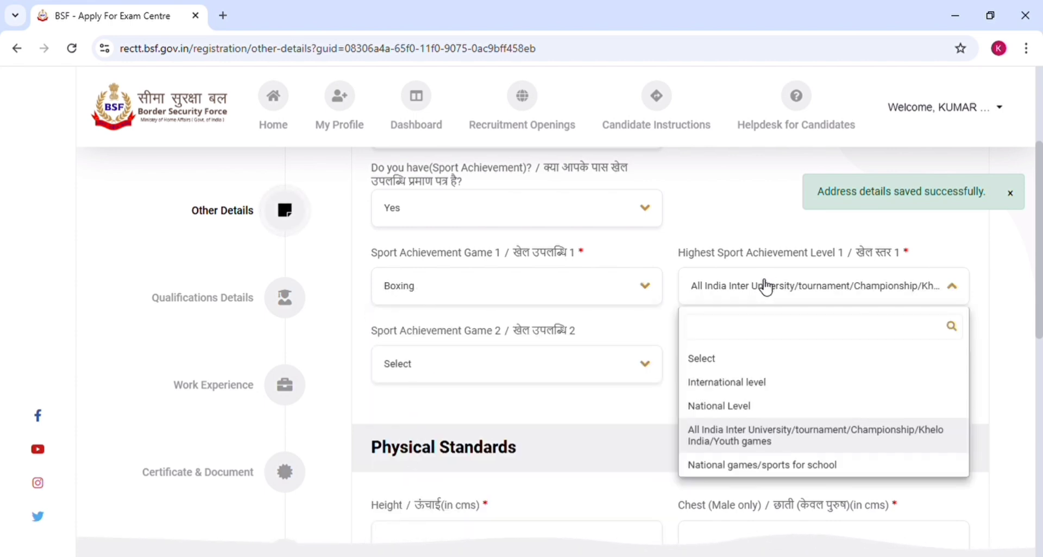
pyautogui.click(750, 465)
pyautogui.click(755, 299)
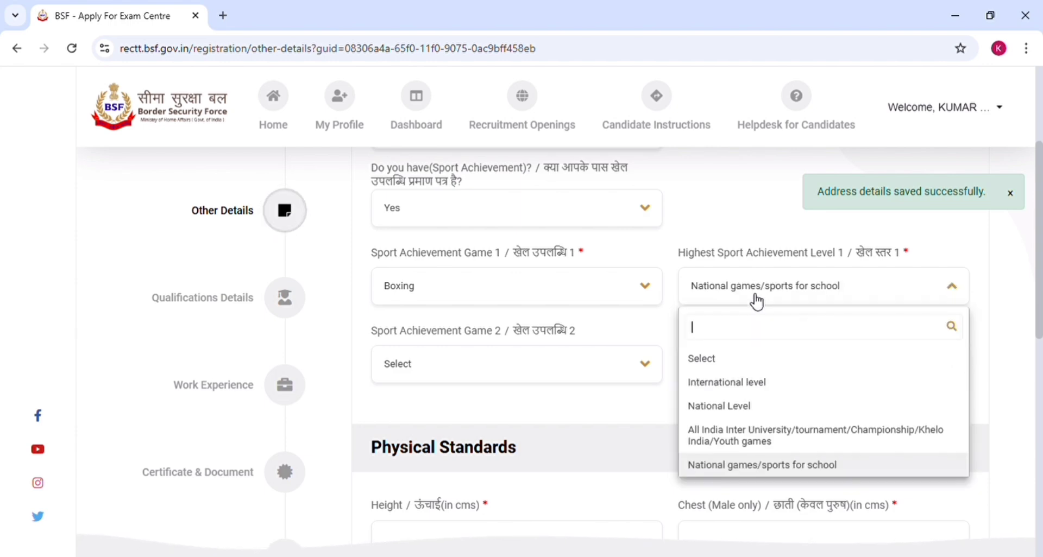
pyautogui.click(619, 421)
pyautogui.scroll(-1, 709, 411)
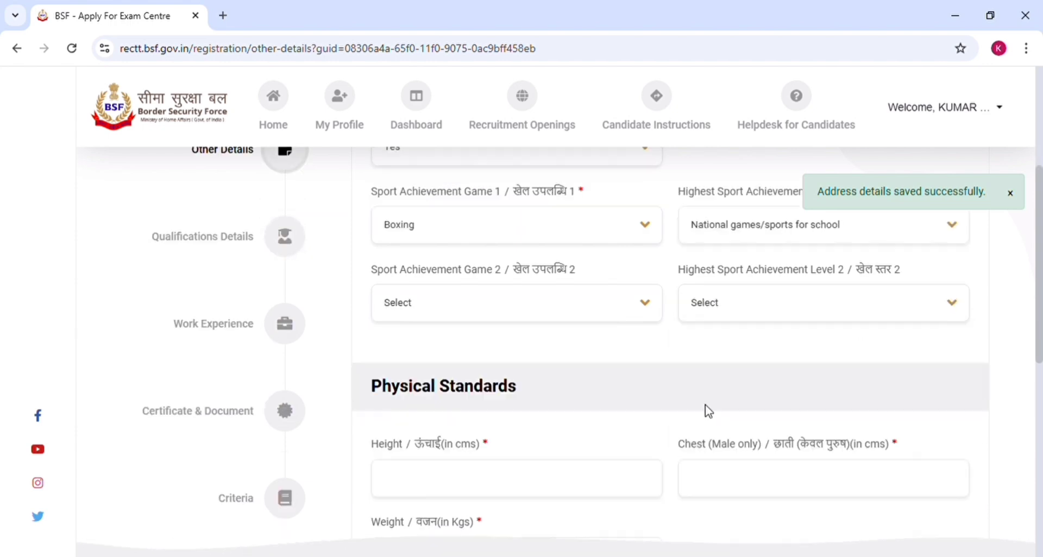
pyautogui.click(500, 314)
pyautogui.click(424, 402)
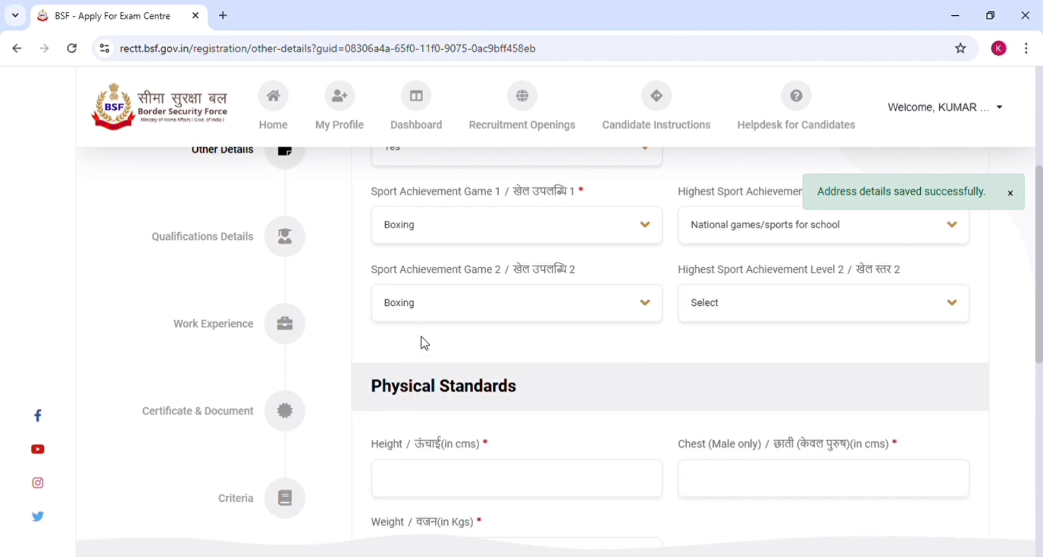
pyautogui.click(745, 317)
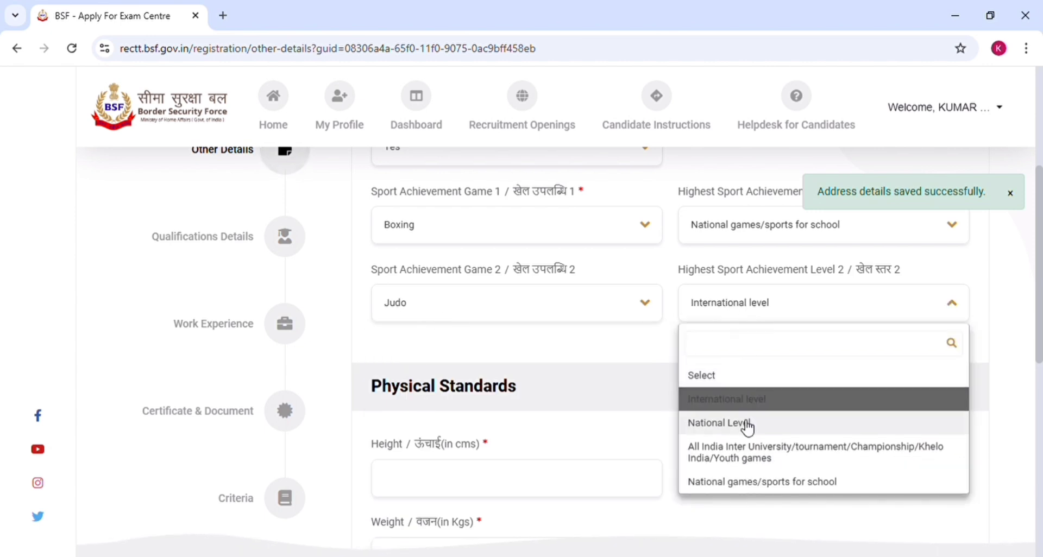
pyautogui.click(747, 429)
pyautogui.click(728, 315)
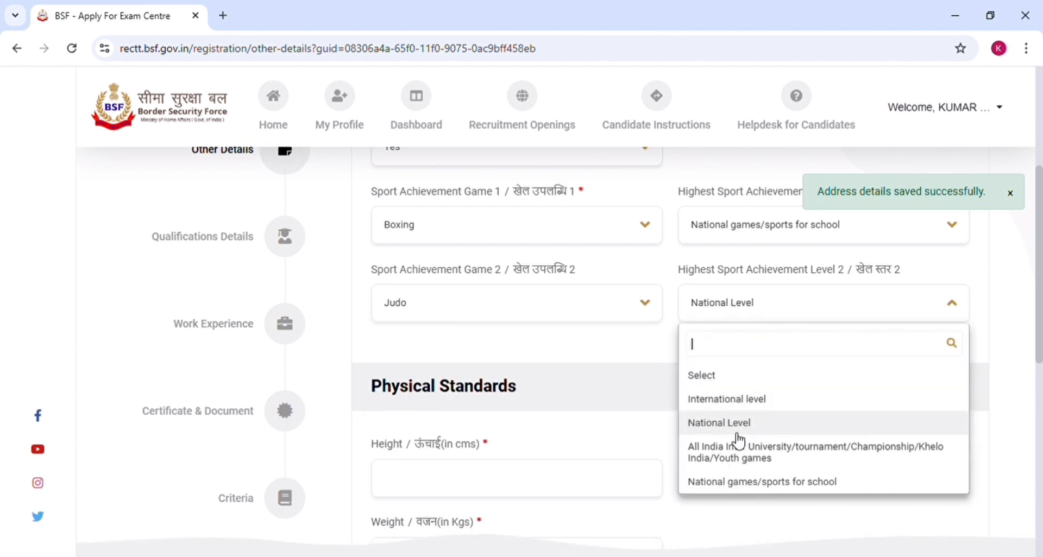
pyautogui.click(750, 482)
pyautogui.scroll(3, 687, 356)
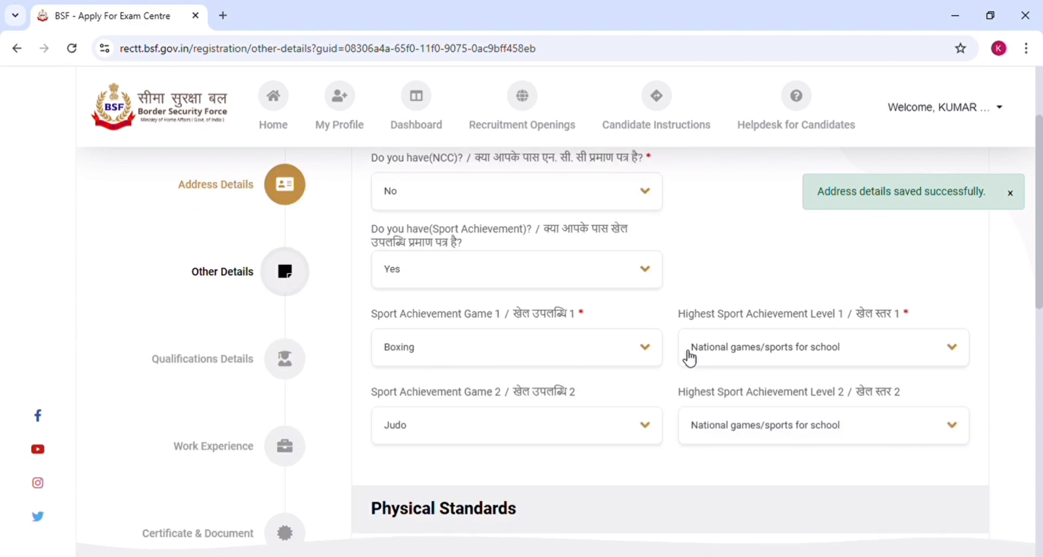
# - Change Sport Achievement back to No and move on to the Height and Chest fields
pyautogui.click(600, 283)
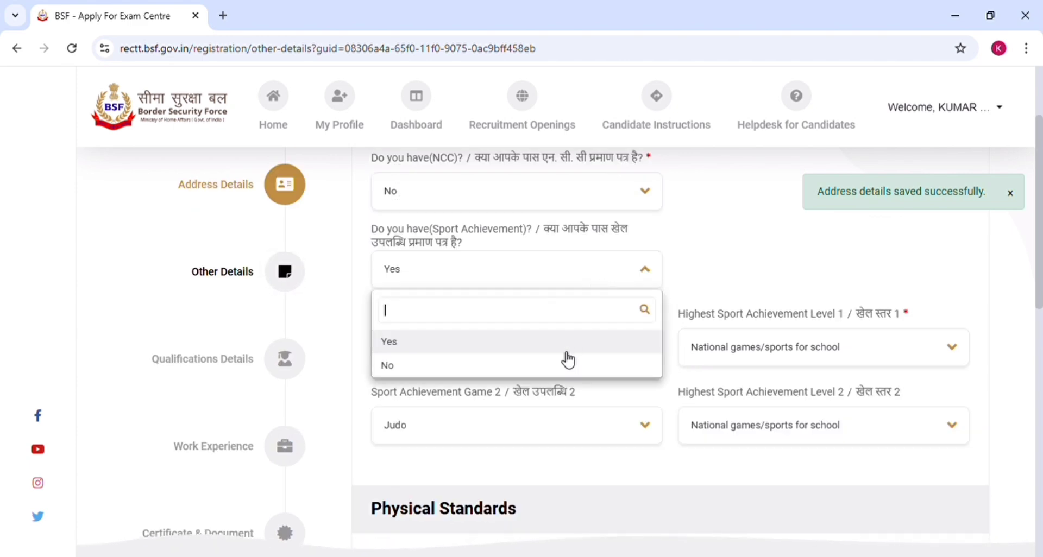
pyautogui.click(525, 370)
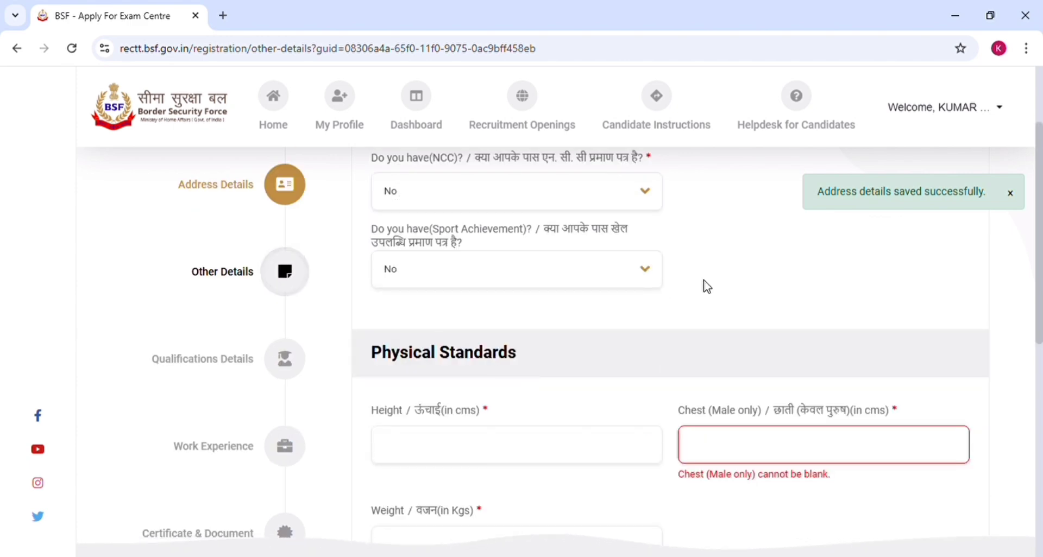
pyautogui.scroll(-1, 706, 286)
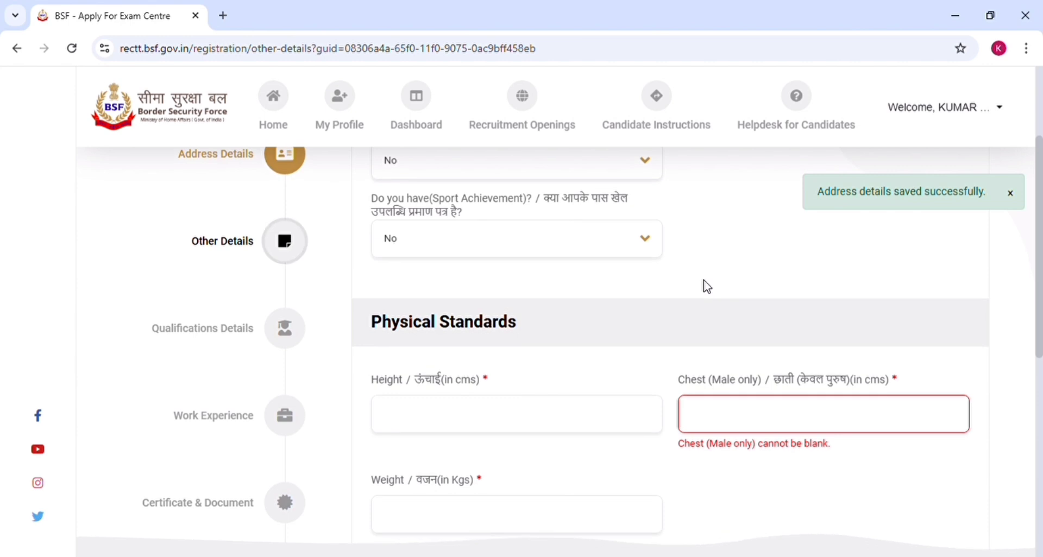
pyautogui.scroll(-2, 706, 286)
pyautogui.scroll(-1, 706, 286)
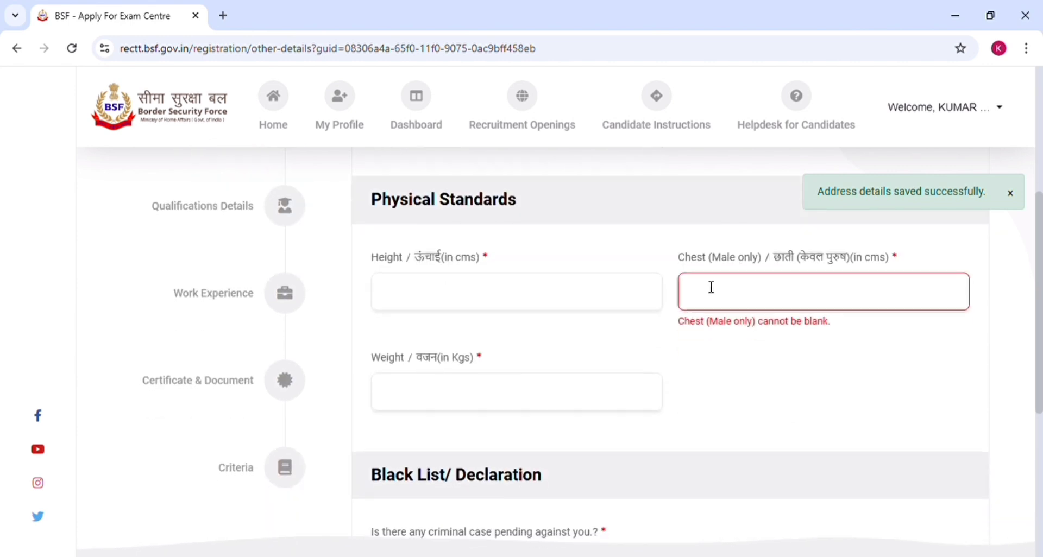
pyautogui.click(484, 295)
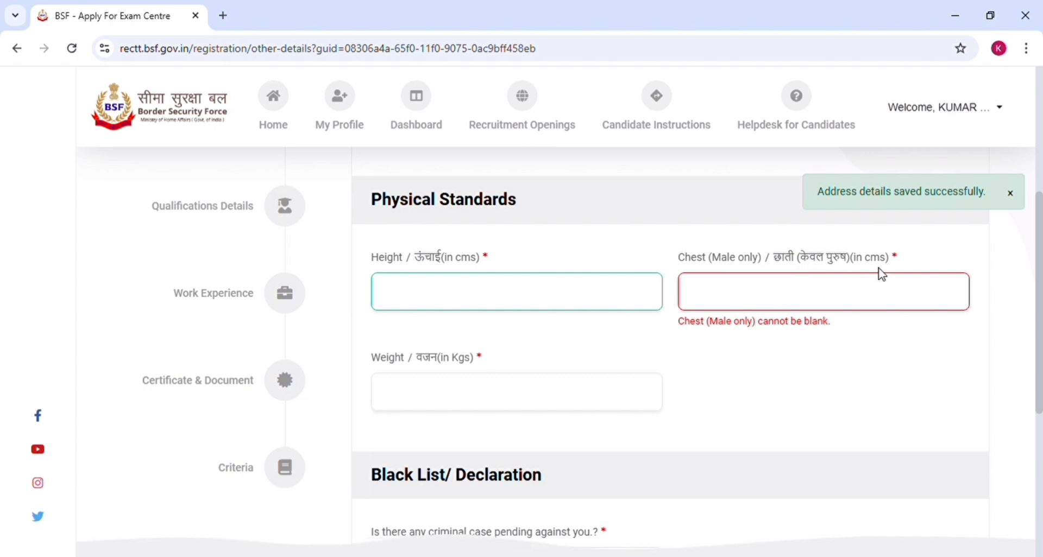
pyautogui.click(862, 291)
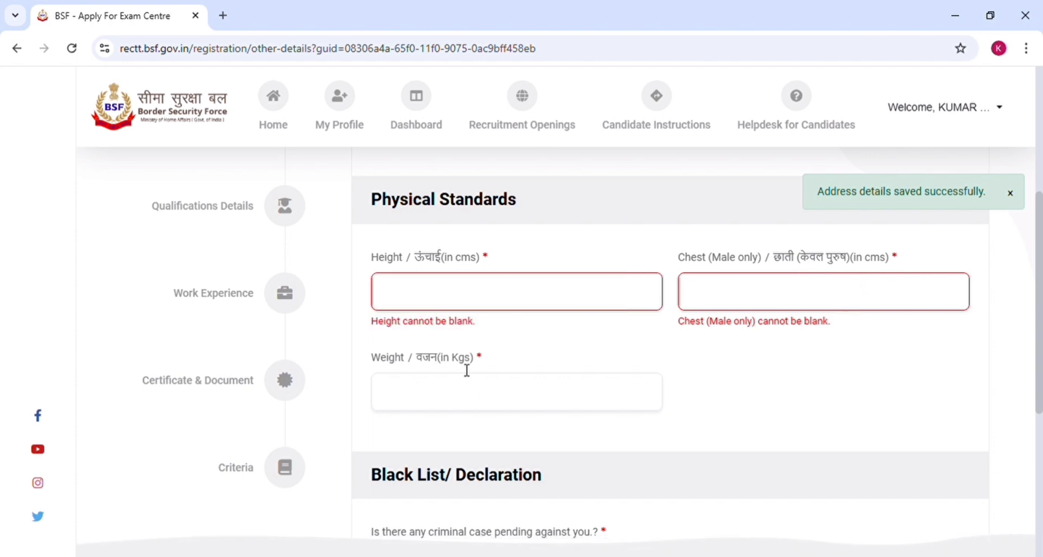
# - Pass the weight field and answer Yes to the pending criminal case and proceedings-completed questions
pyautogui.click(491, 406)
pyautogui.click(768, 392)
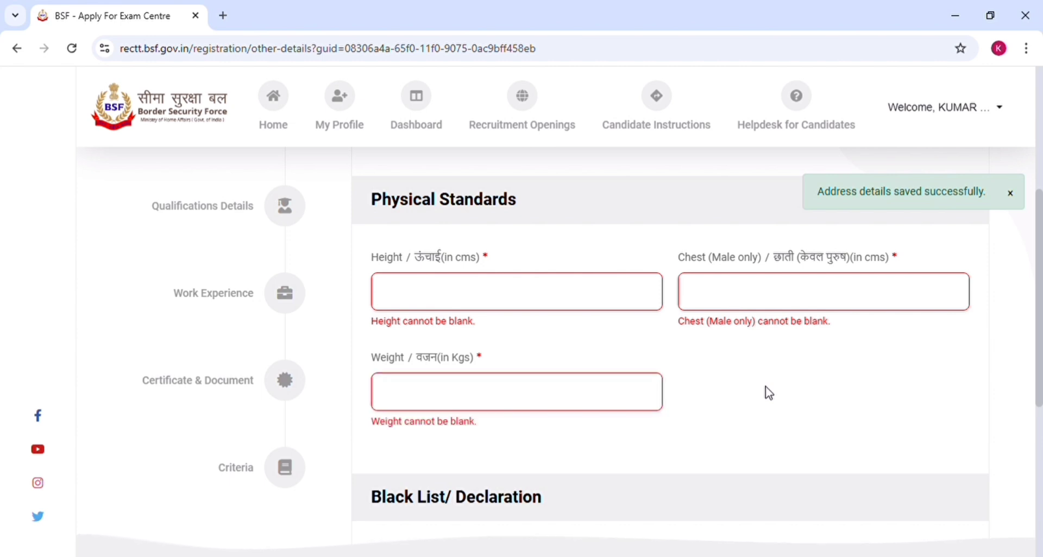
pyautogui.scroll(-1, 769, 392)
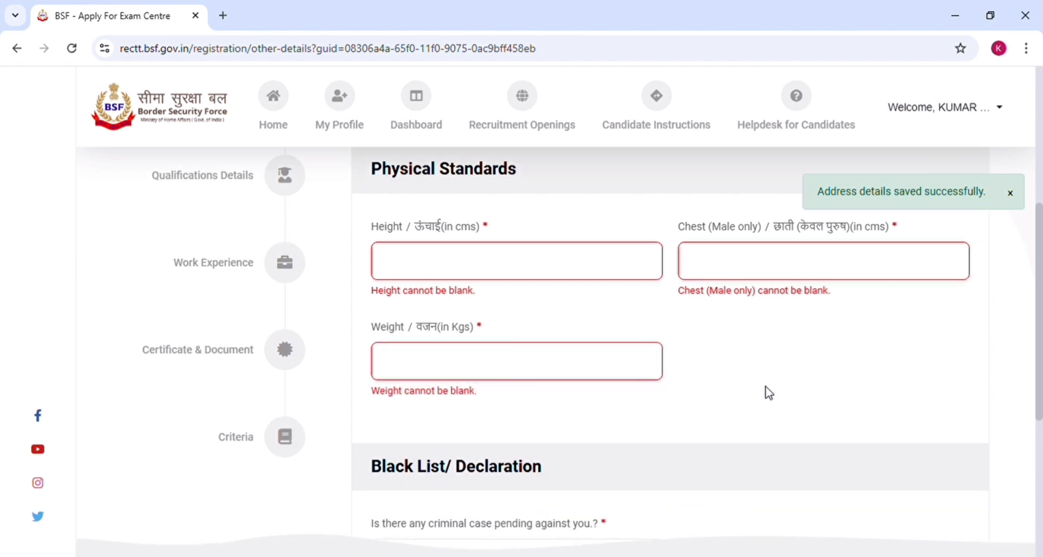
pyautogui.scroll(-4, 769, 392)
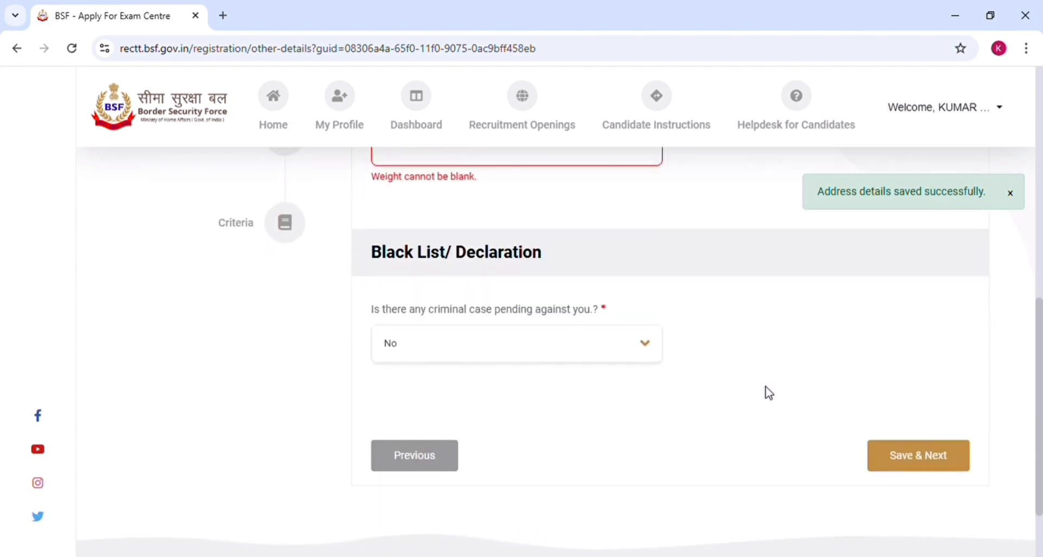
pyautogui.click(477, 357)
pyautogui.click(451, 346)
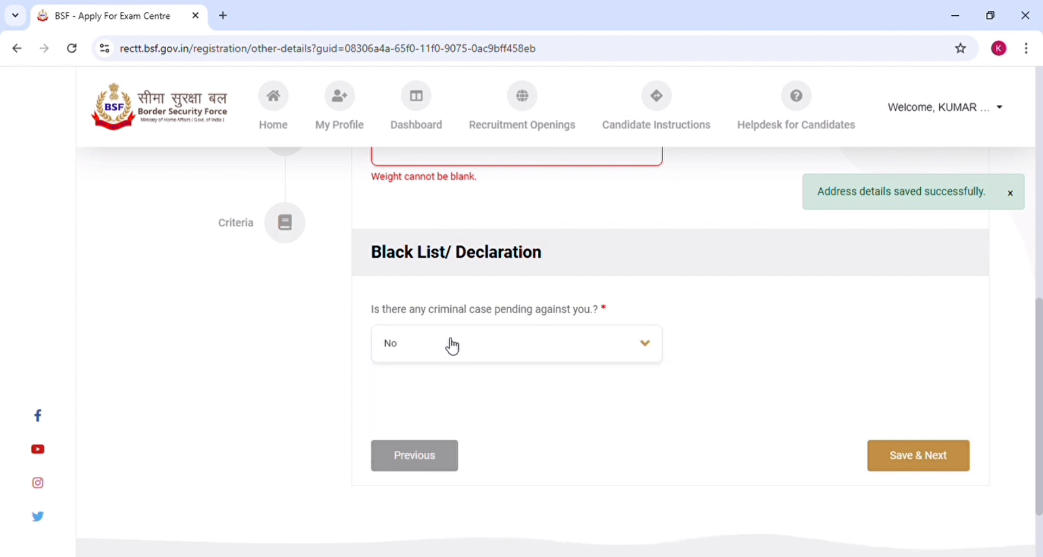
pyautogui.click(482, 356)
pyautogui.click(460, 362)
pyautogui.click(480, 353)
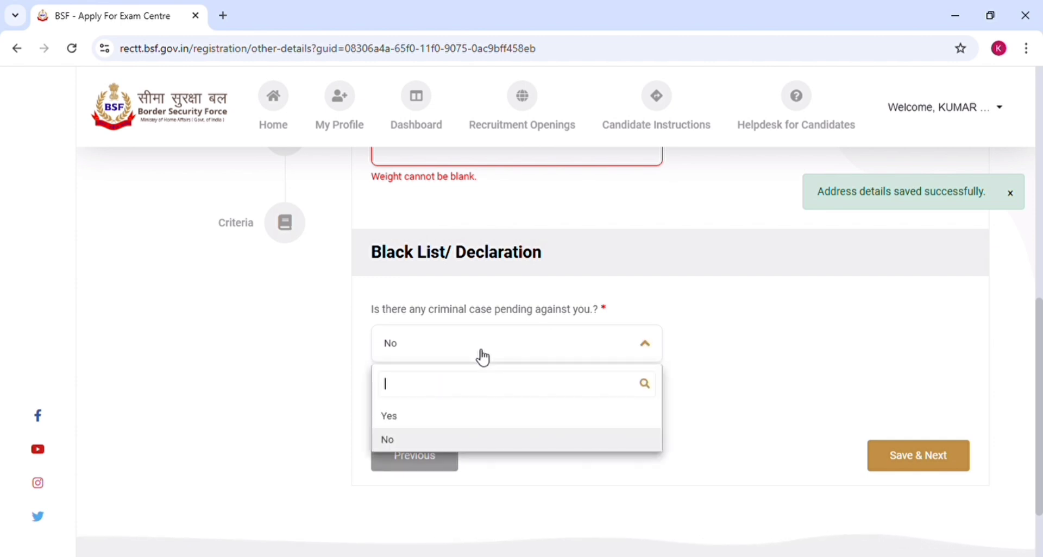
pyautogui.click(416, 422)
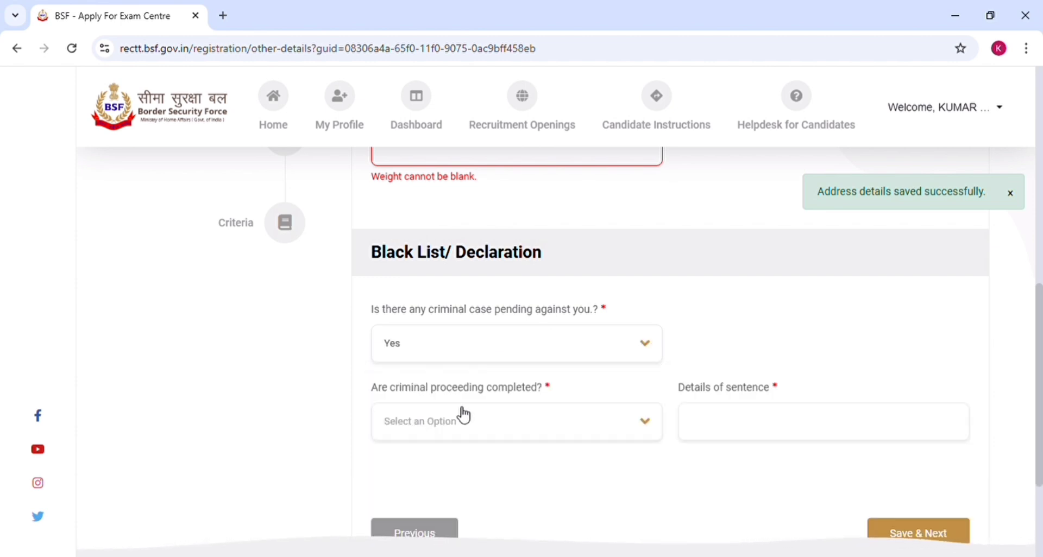
pyautogui.click(552, 435)
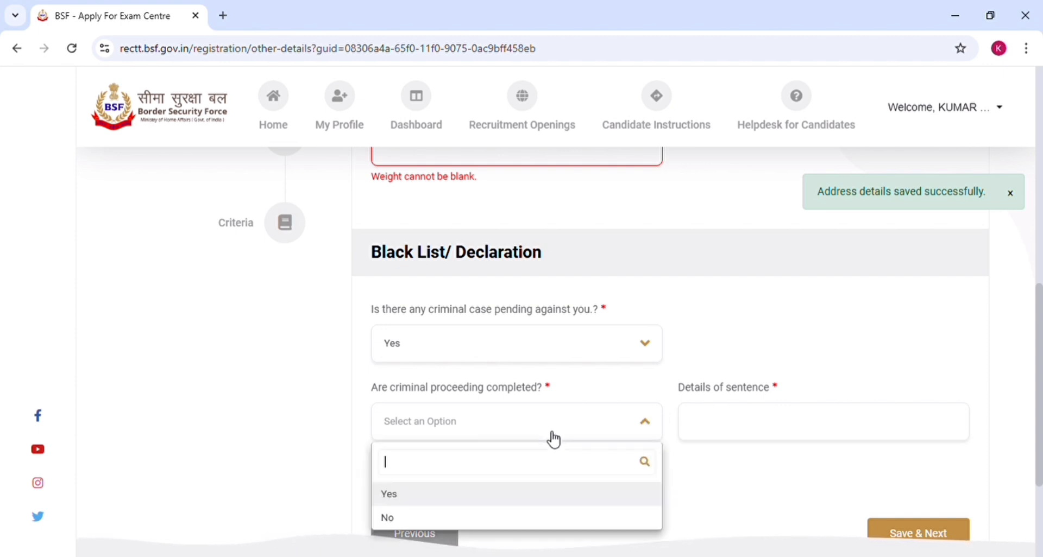
pyautogui.click(421, 506)
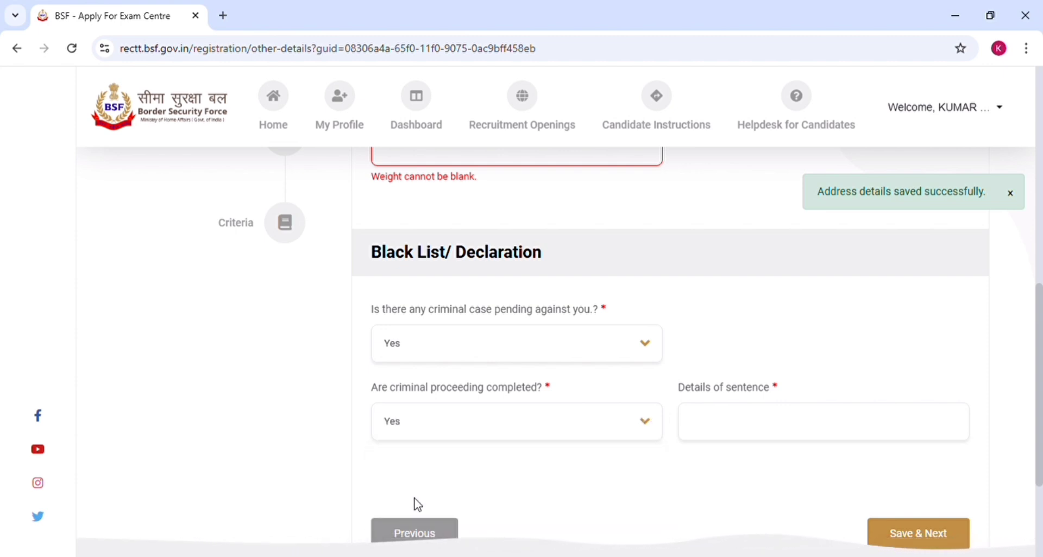
# - Change the pending criminal case answer to No and save the other details
pyautogui.click(785, 423)
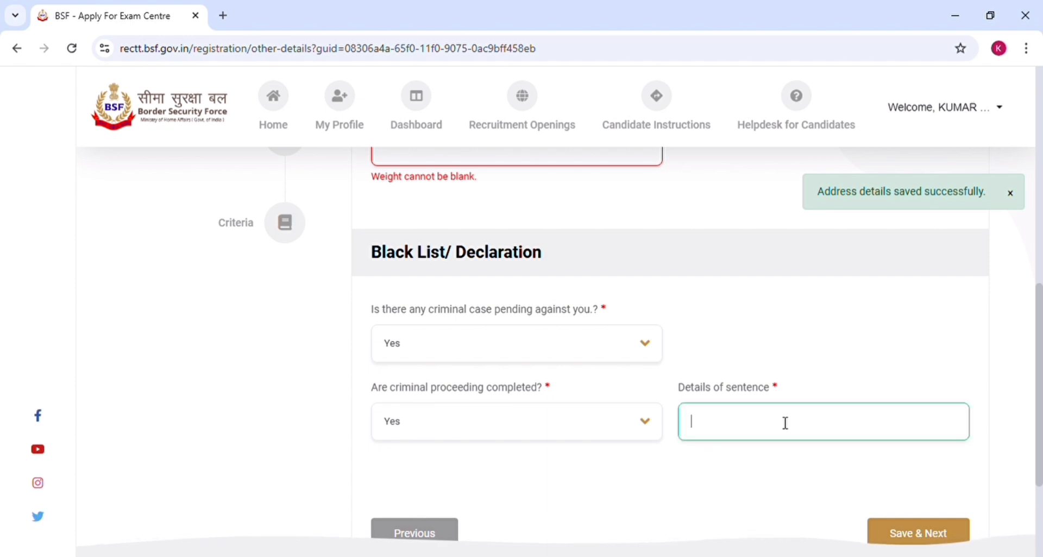
pyautogui.tripleClick(566, 376)
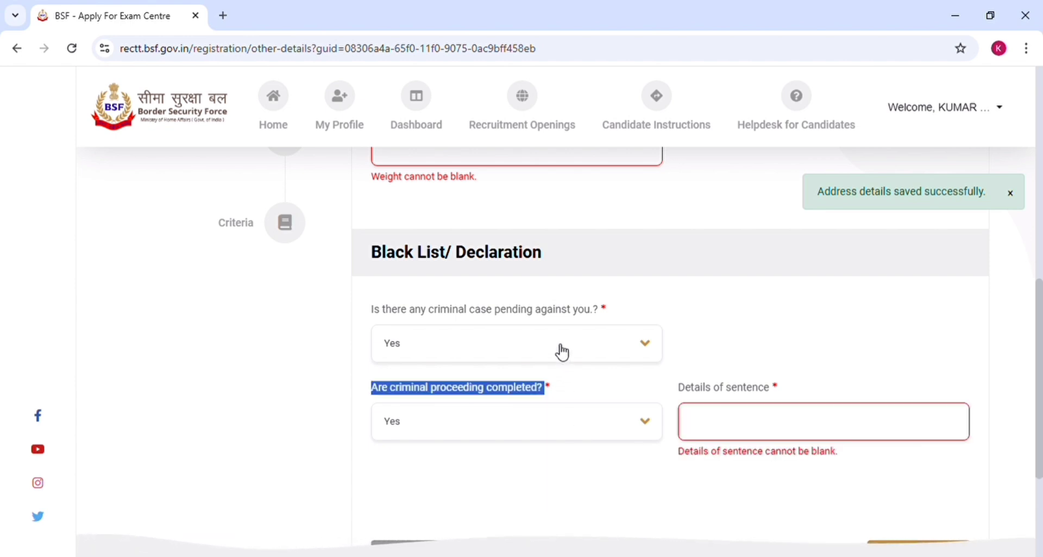
pyautogui.click(562, 352)
pyautogui.click(451, 437)
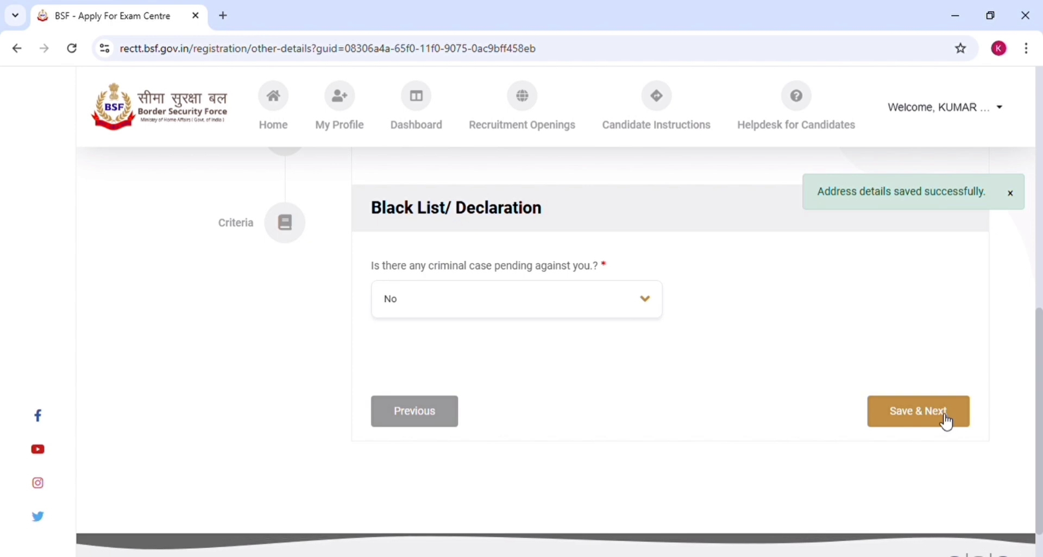
pyautogui.click(944, 420)
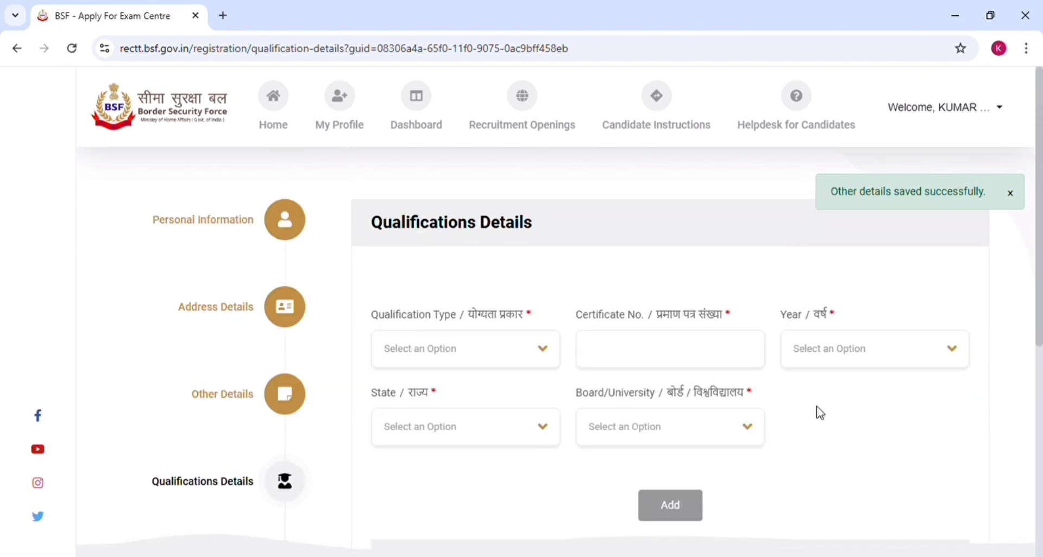
# - Choose SSC/Matric/High School, fill the certificate number field and set passing year 2016
pyautogui.click(494, 349)
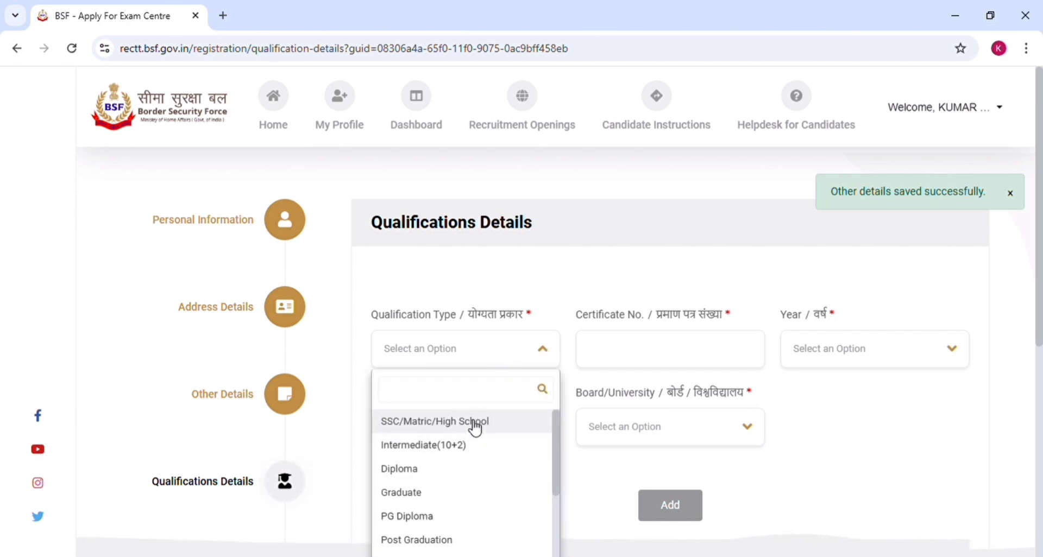
pyautogui.click(475, 423)
pyautogui.click(491, 350)
pyautogui.click(705, 354)
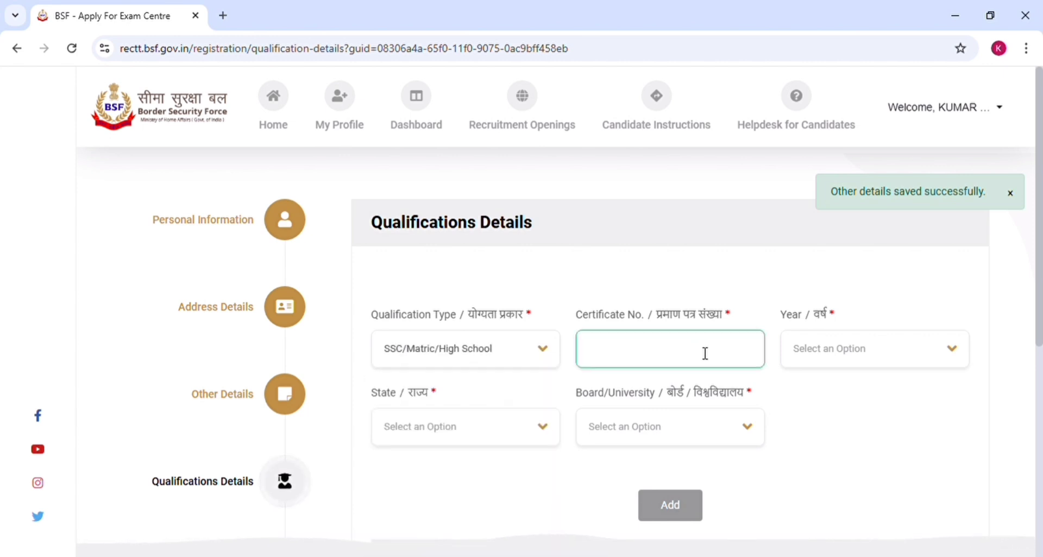
pyautogui.click(838, 360)
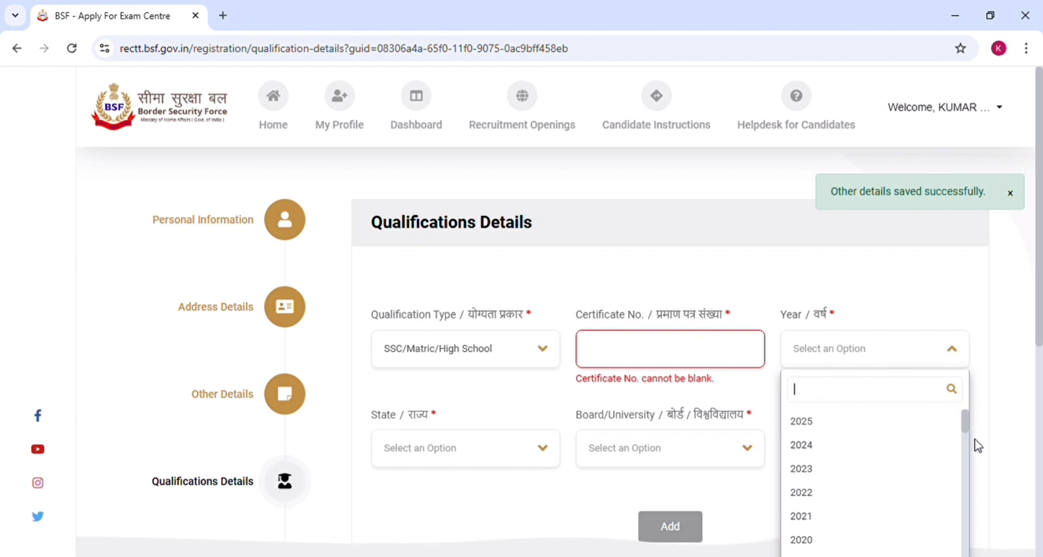
pyautogui.scroll(-3, 966, 444)
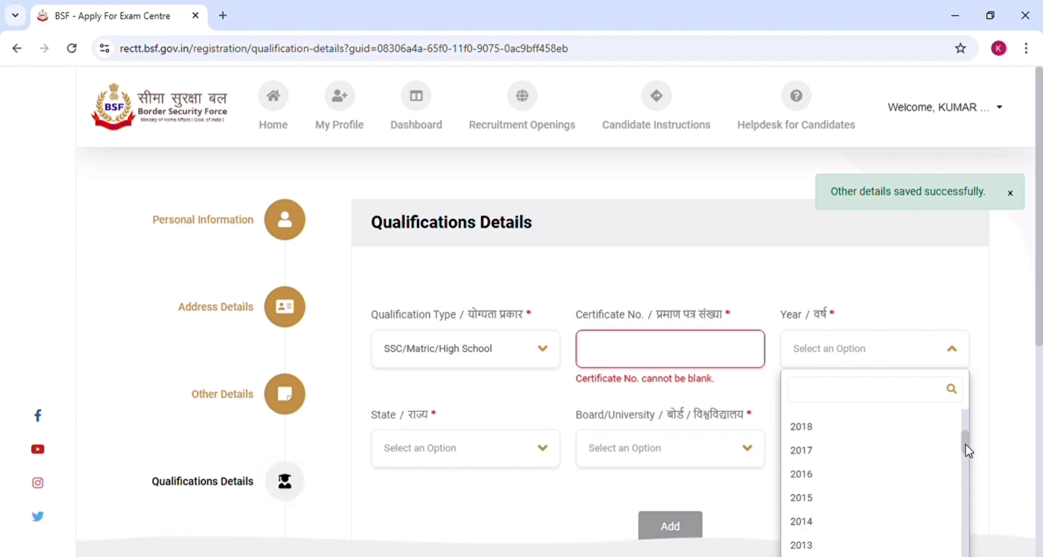
pyautogui.click(818, 480)
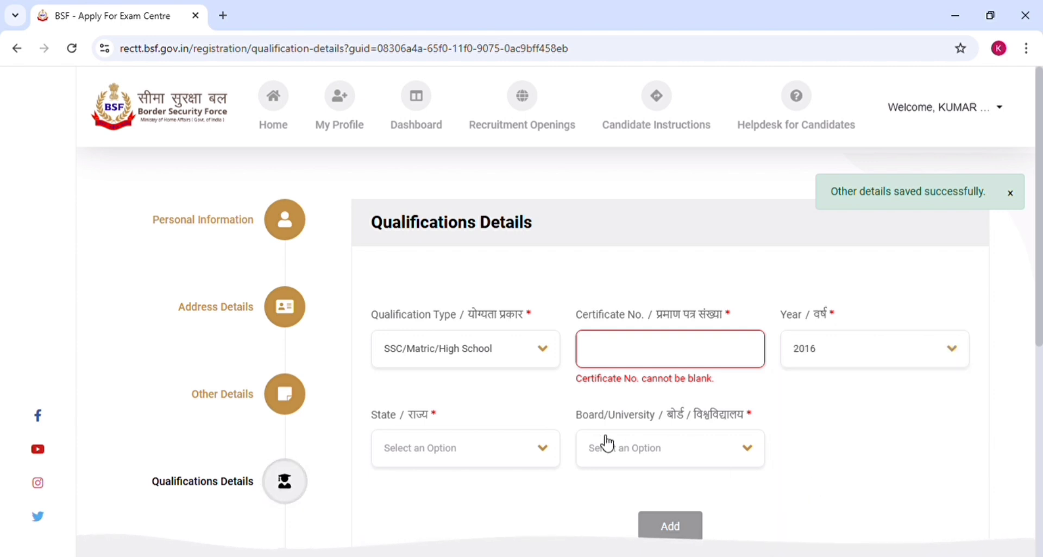
# - Select state BIHAR and board State Board, then add the high school qualification
pyautogui.click(493, 448)
pyautogui.click(594, 494)
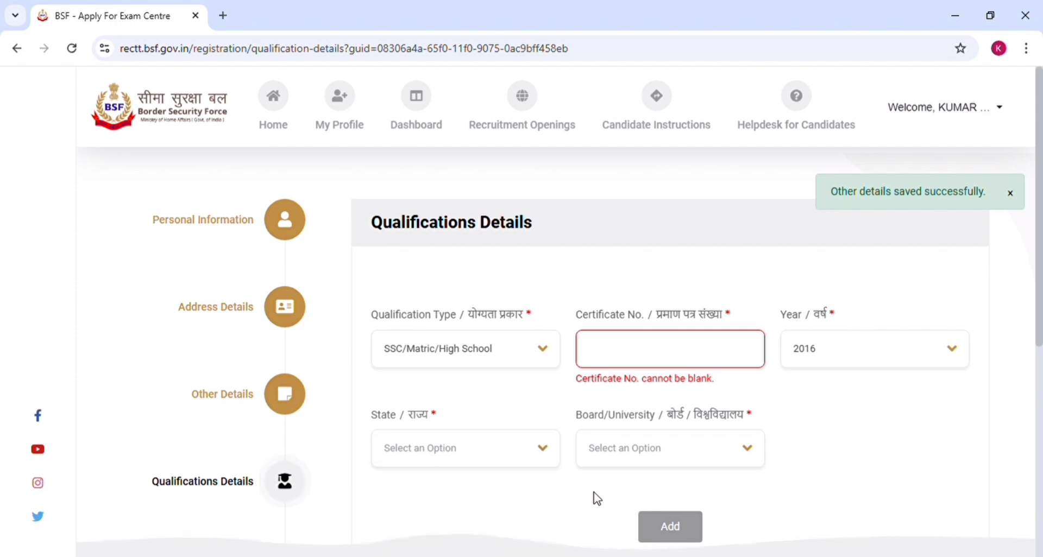
pyautogui.scroll(-2, 596, 497)
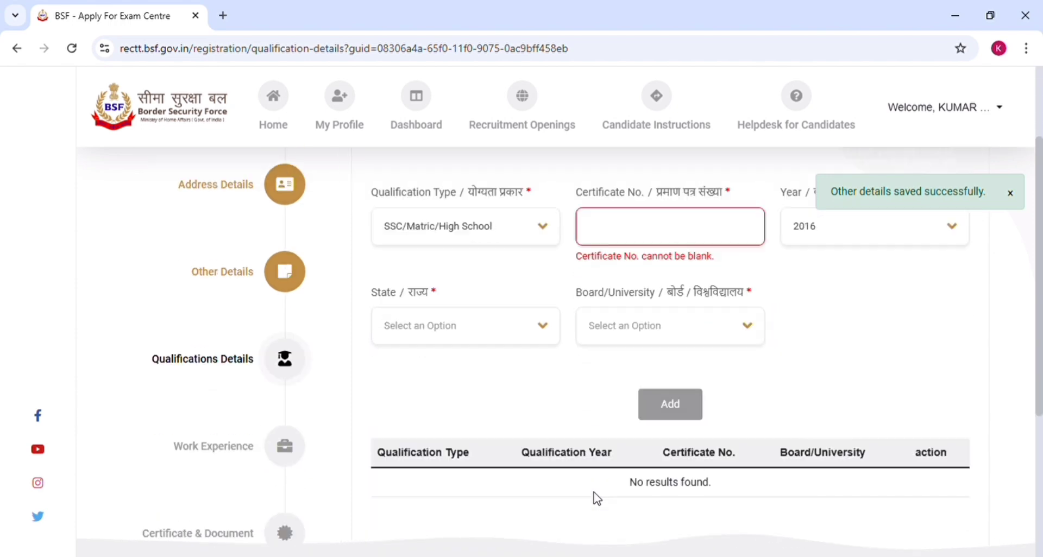
pyautogui.click(449, 324)
pyautogui.click(418, 493)
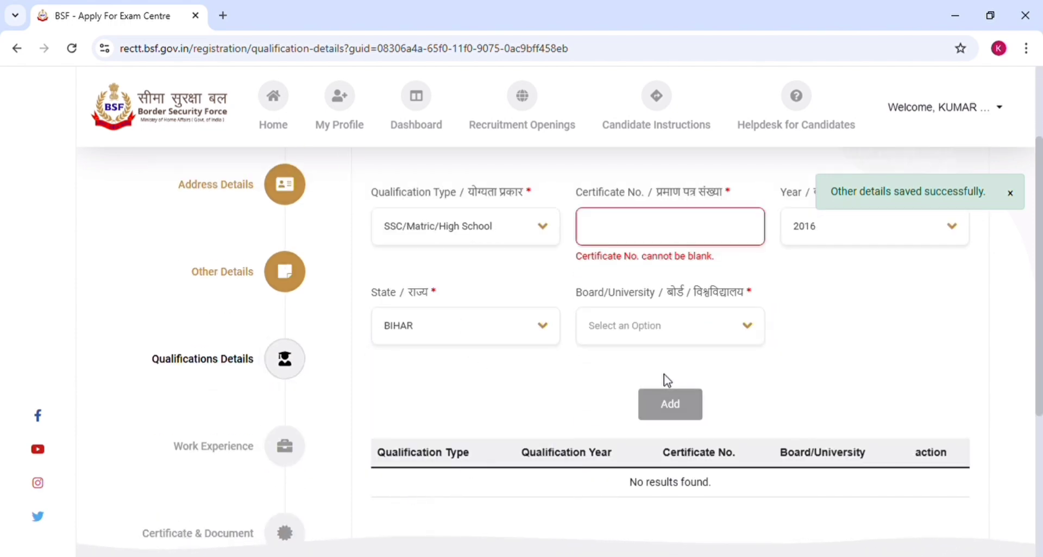
pyautogui.click(653, 336)
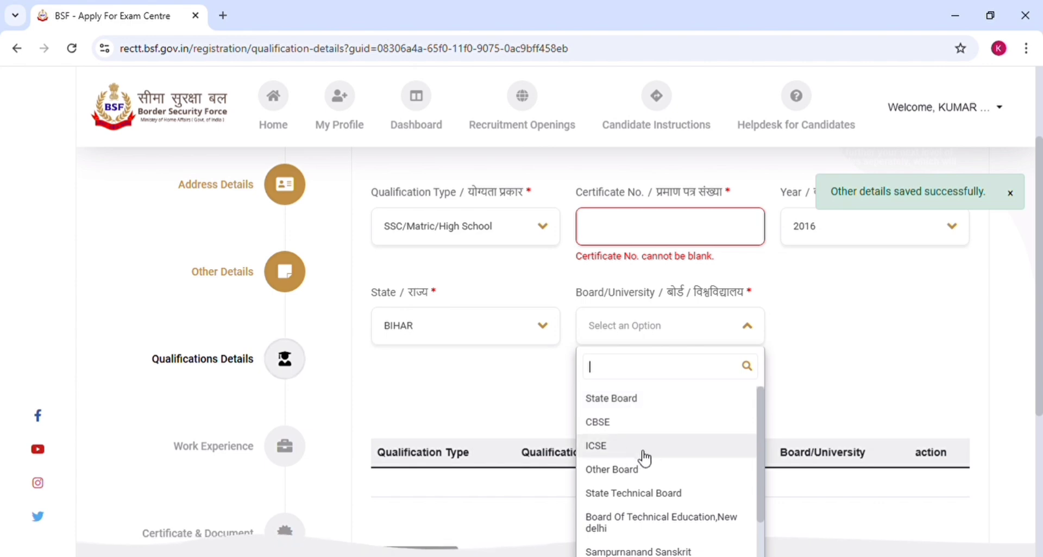
pyautogui.click(888, 343)
pyautogui.scroll(-2, 815, 326)
pyautogui.click(671, 233)
pyautogui.click(668, 308)
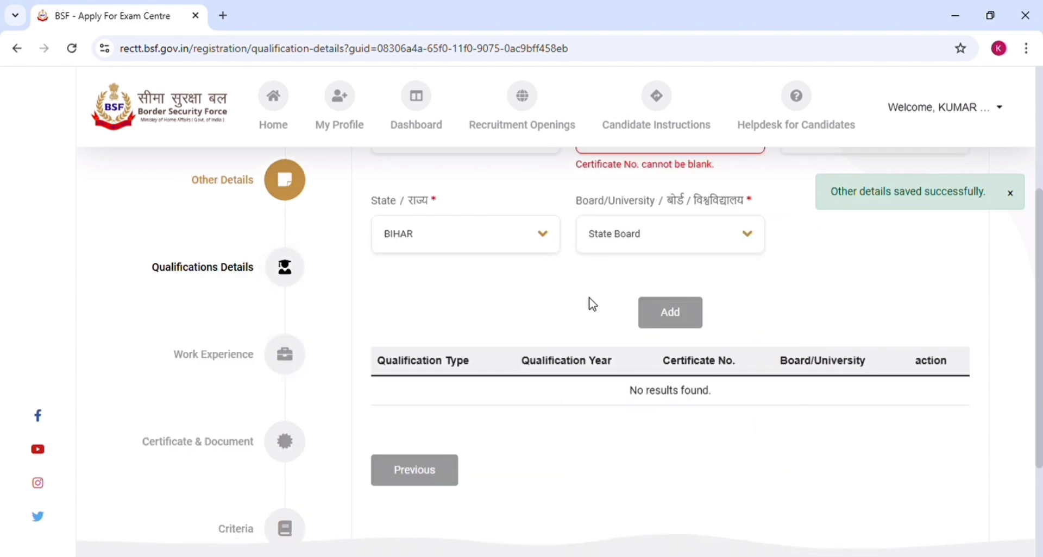
pyautogui.scroll(3, 841, 286)
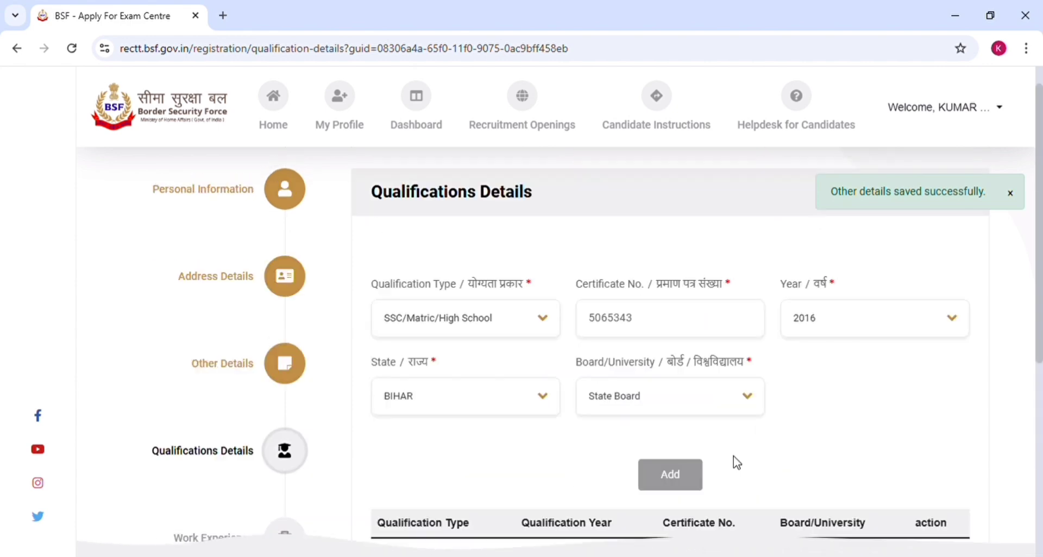
pyautogui.click(665, 477)
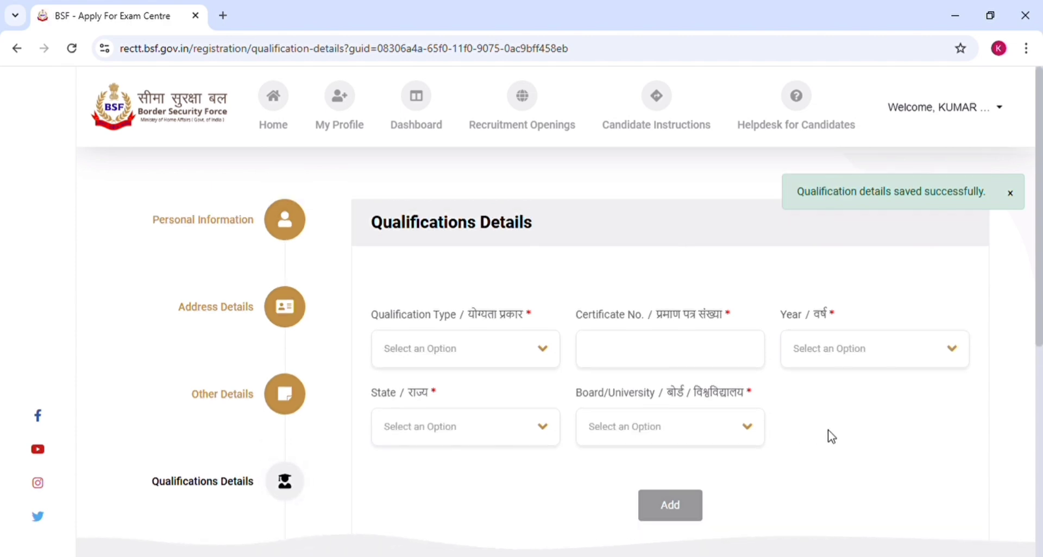
# - Add an Intermediate(10+2) qualification with its certificate number, passed in 2018 from the State Board
pyautogui.scroll(-4, 830, 436)
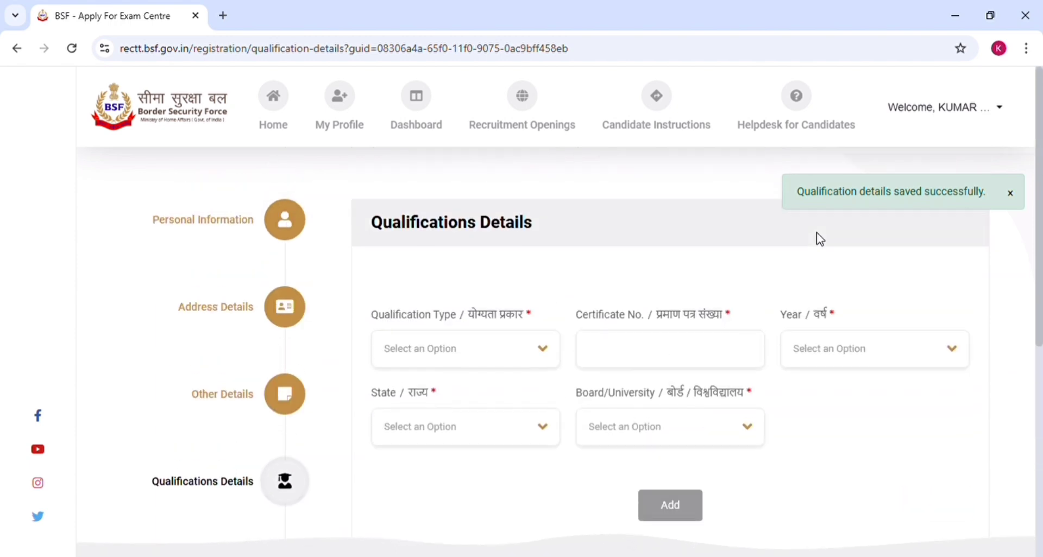
pyautogui.click(508, 369)
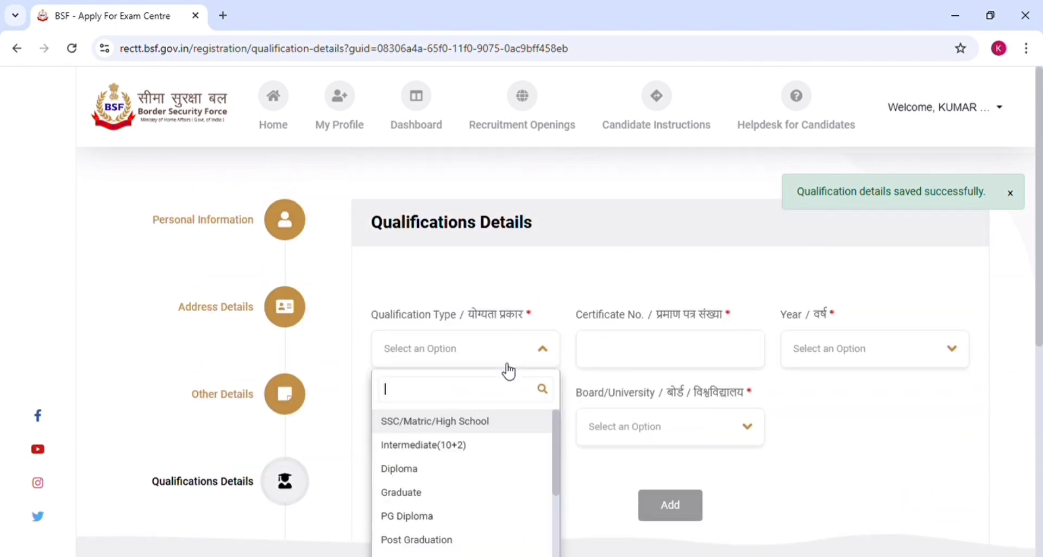
pyautogui.click(425, 446)
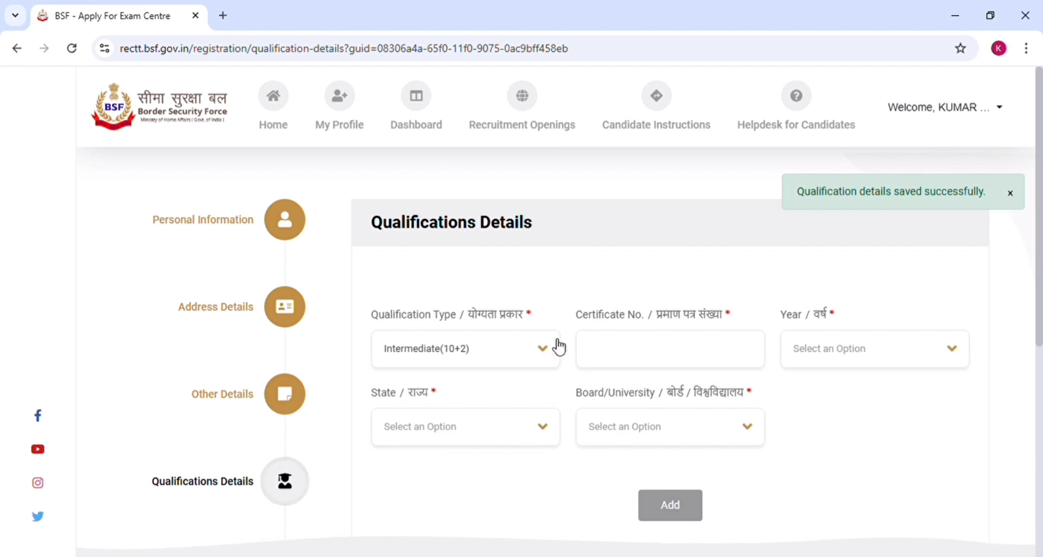
pyautogui.click(633, 350)
pyautogui.click(869, 357)
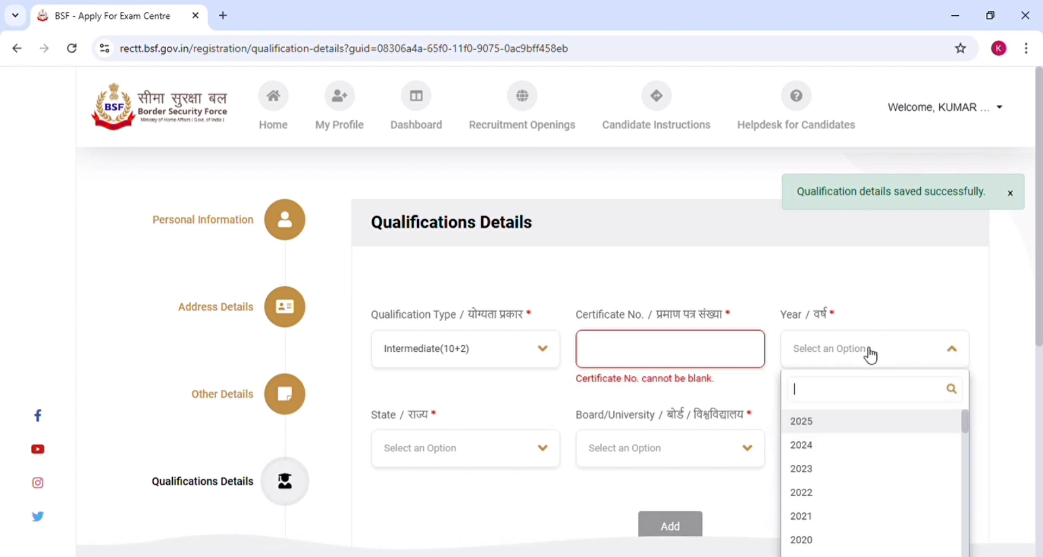
pyautogui.scroll(-3, 969, 465)
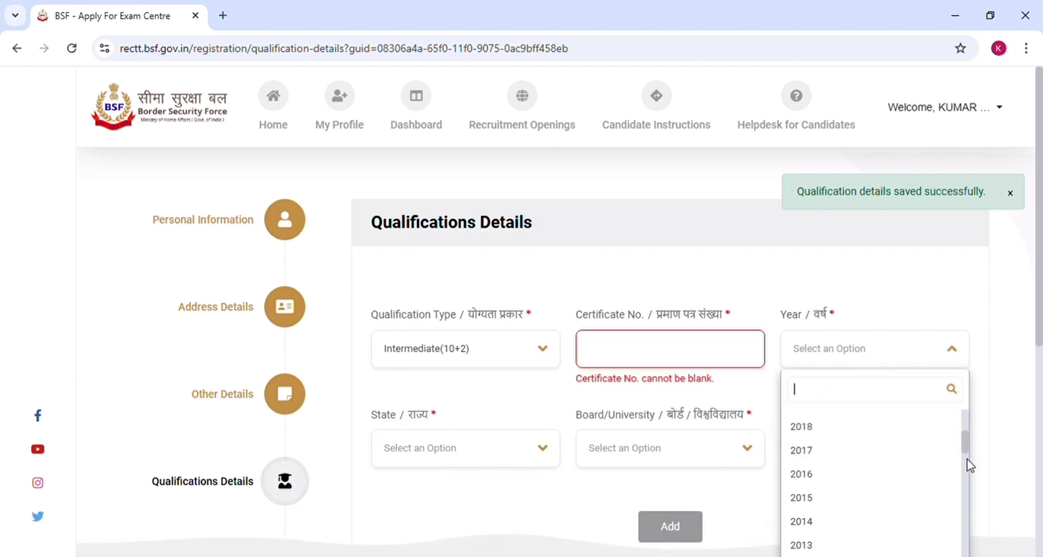
pyautogui.click(847, 427)
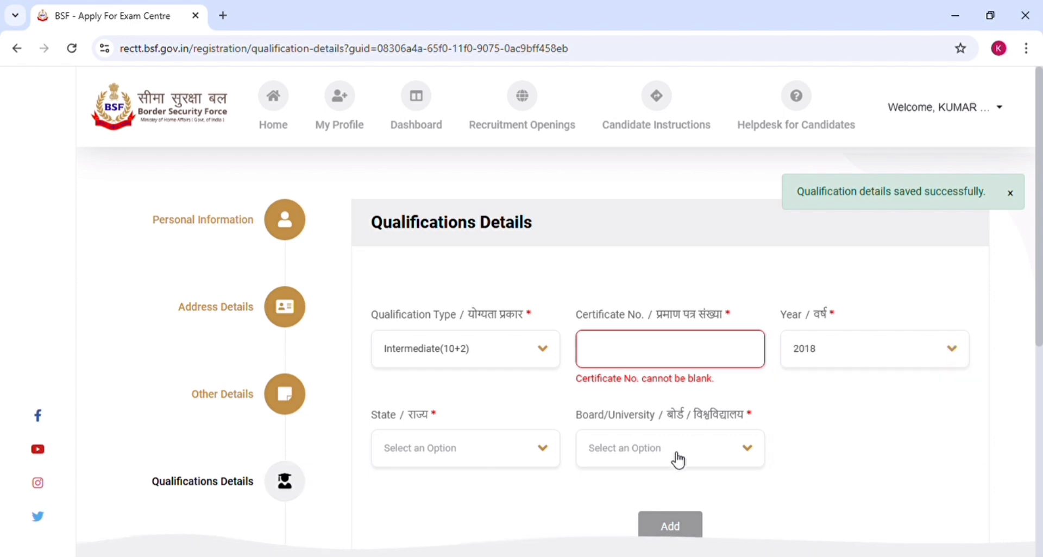
pyautogui.click(675, 456)
pyautogui.click(611, 521)
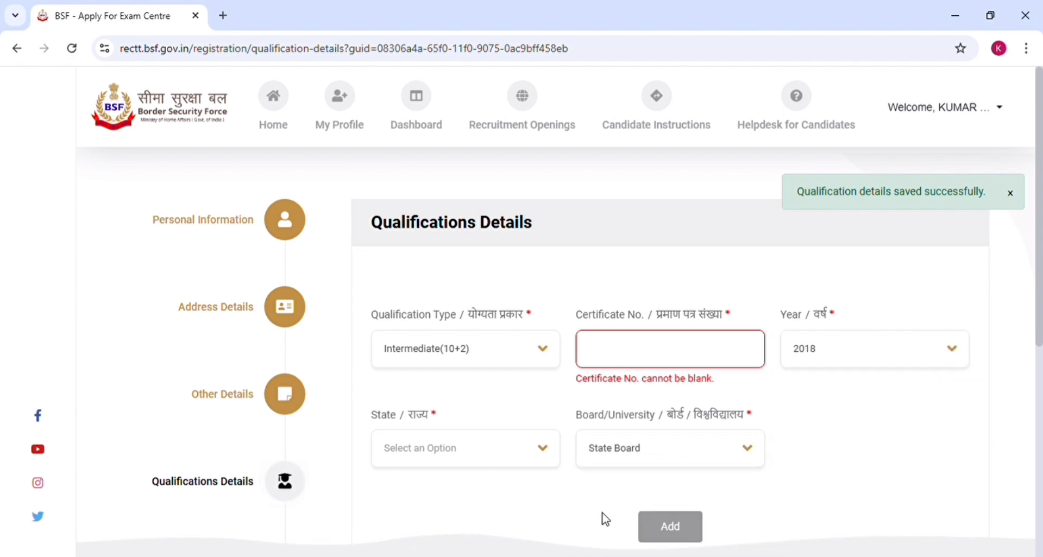
pyautogui.scroll(-1, 531, 499)
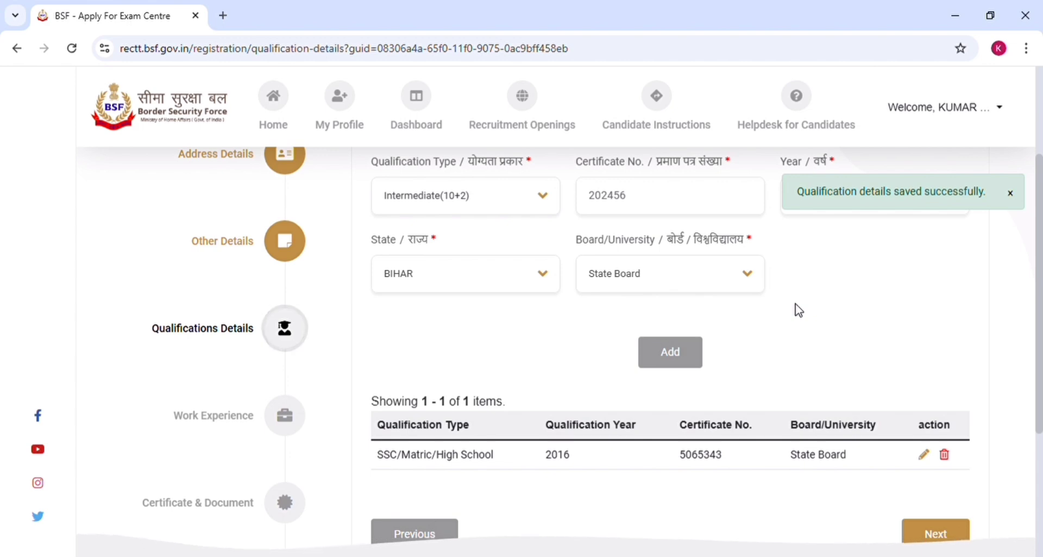
pyautogui.click(673, 353)
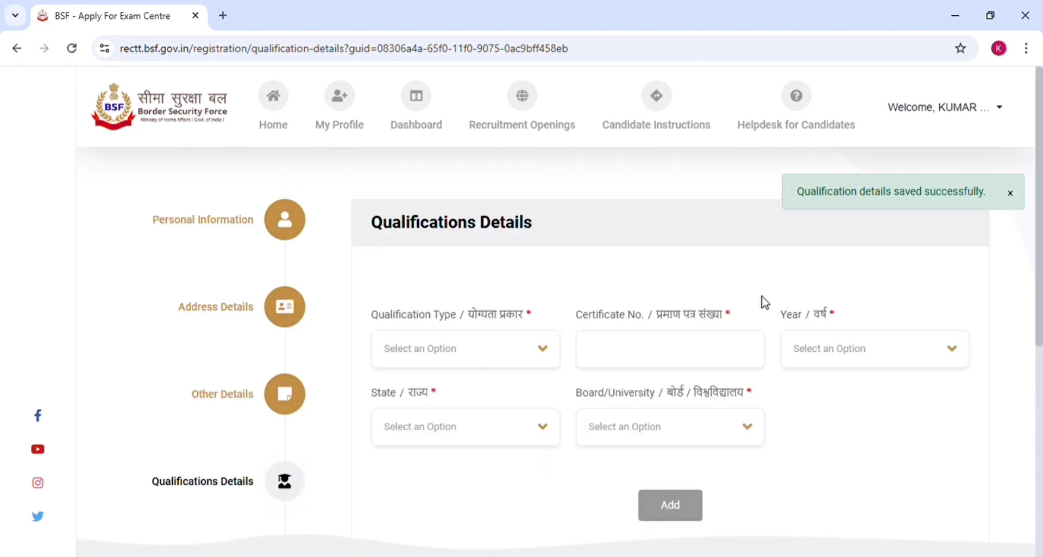
# - Try other qualification types such as Diploma, then proceed to the Work Experience step
pyautogui.click(538, 347)
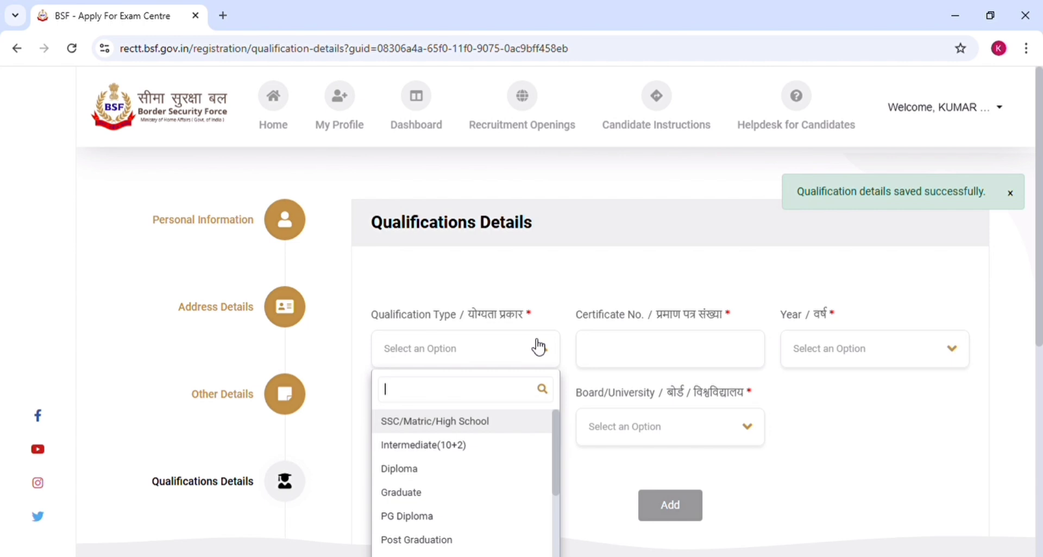
pyautogui.click(412, 473)
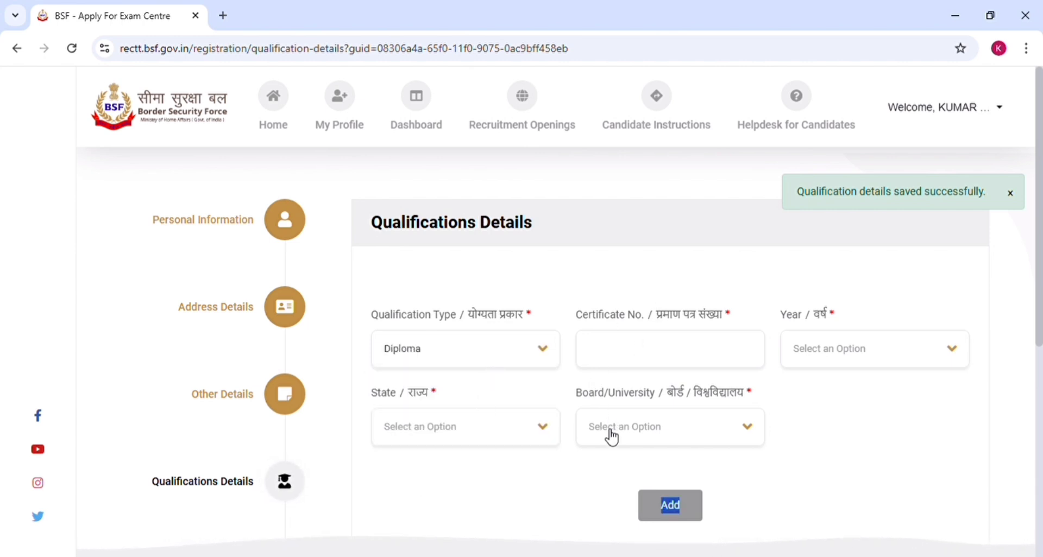
pyautogui.click(482, 345)
pyautogui.scroll(-3, 442, 429)
pyautogui.click(434, 516)
pyautogui.scroll(-4, 818, 477)
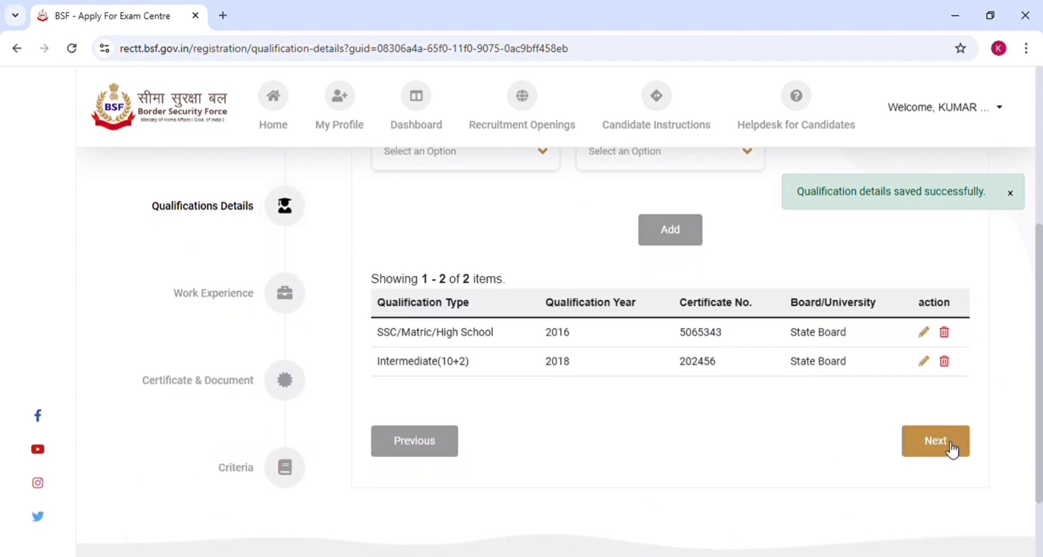
pyautogui.click(951, 445)
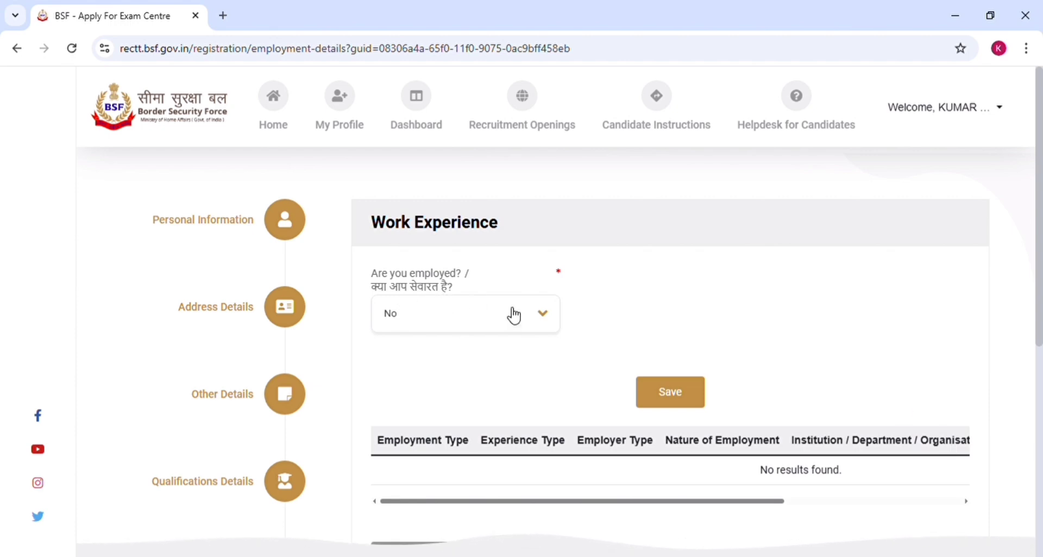
# - Mark the candidate as employed, with Central Government as the employer type
pyautogui.click(529, 323)
pyautogui.click(454, 387)
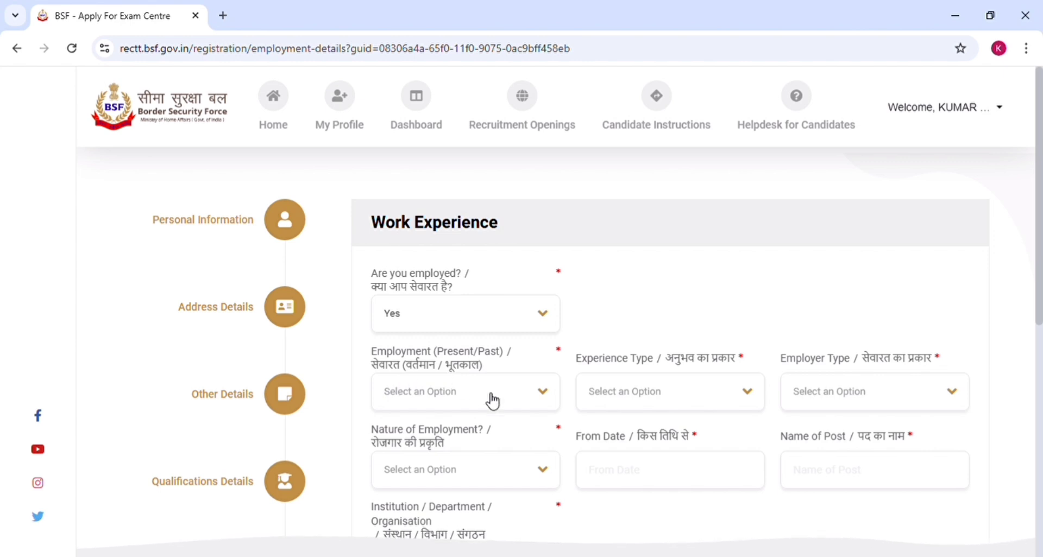
pyautogui.click(639, 401)
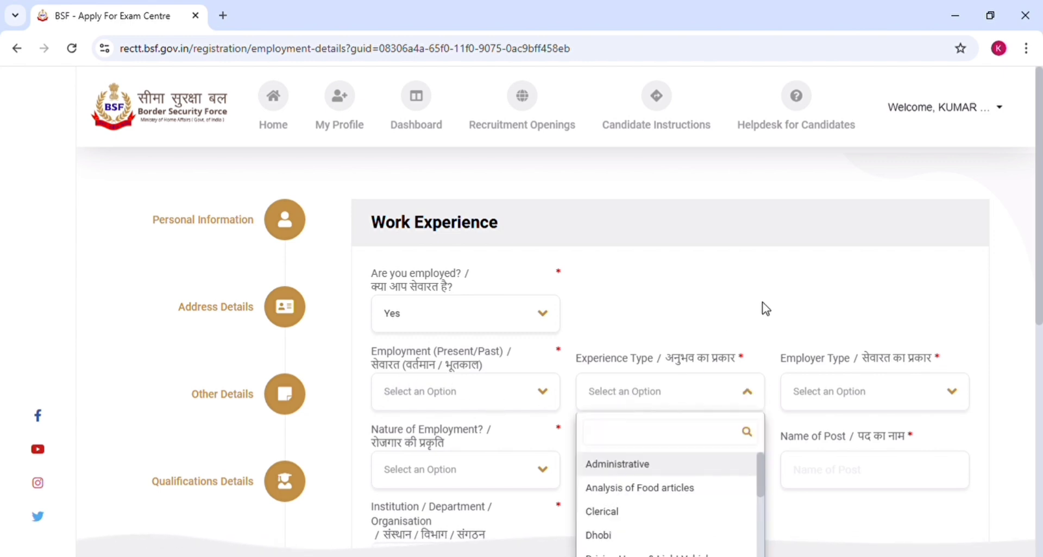
pyautogui.moveTo(770, 309); pyautogui.dragTo(853, 401)
pyautogui.click(853, 400)
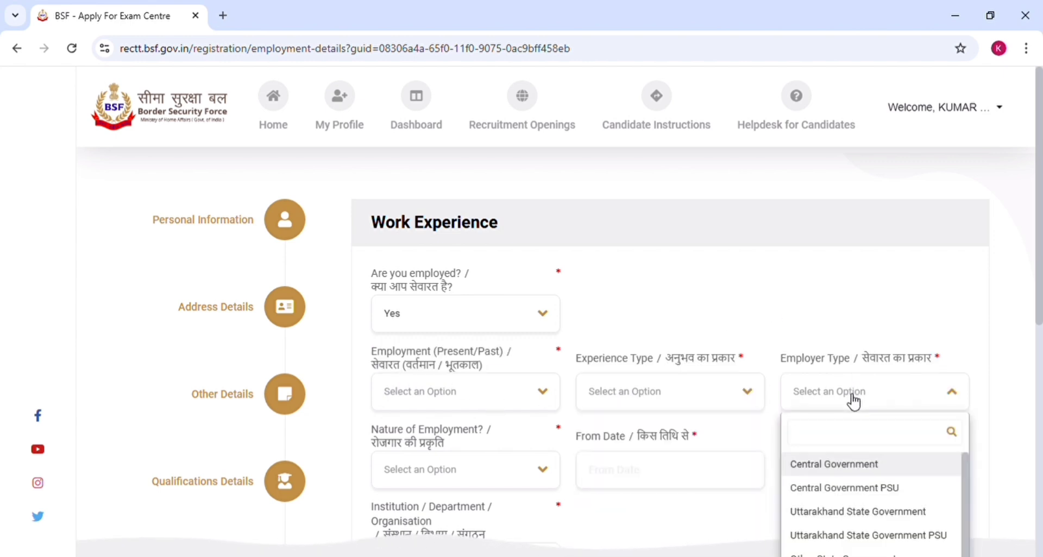
pyautogui.click(845, 488)
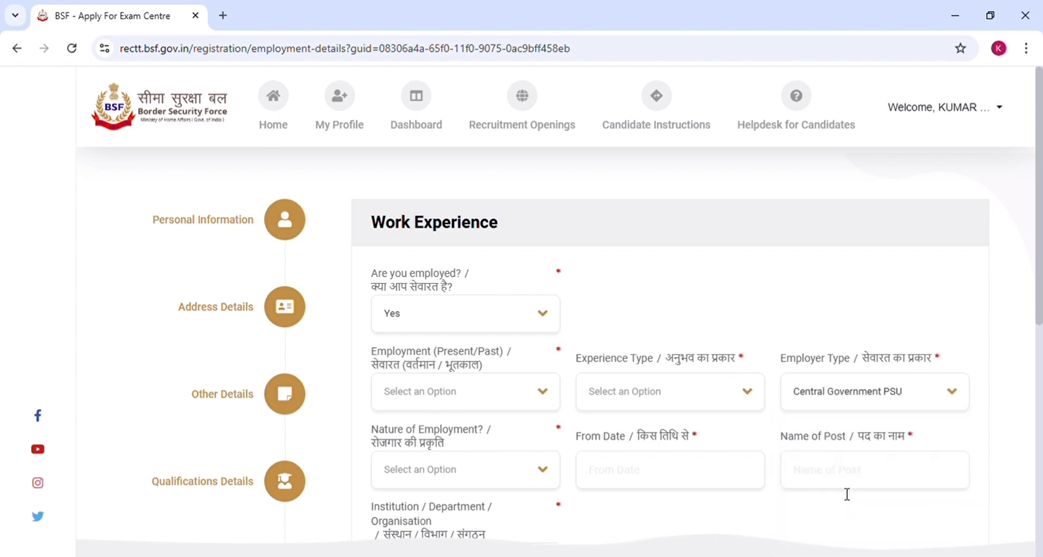
pyautogui.click(837, 404)
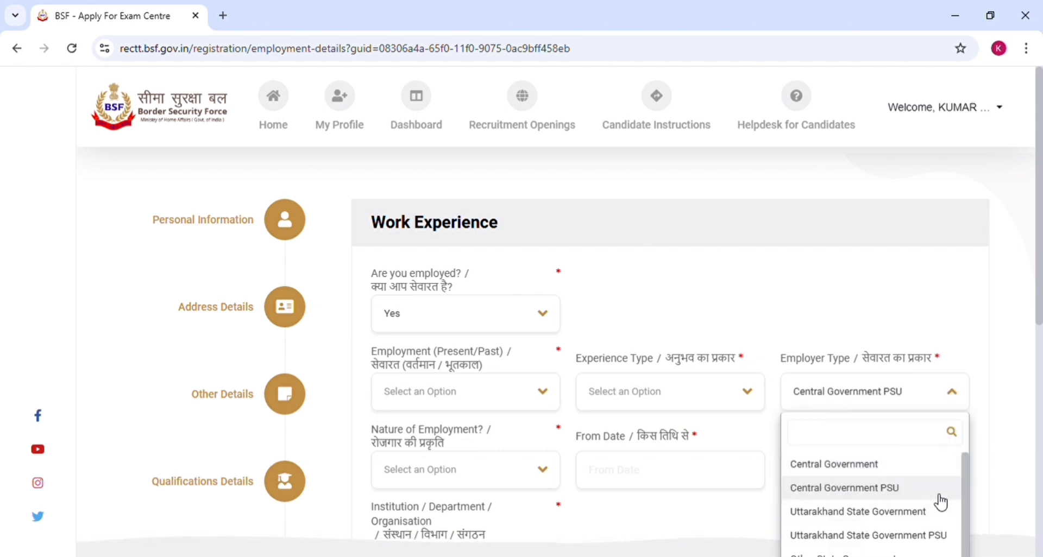
pyautogui.click(849, 466)
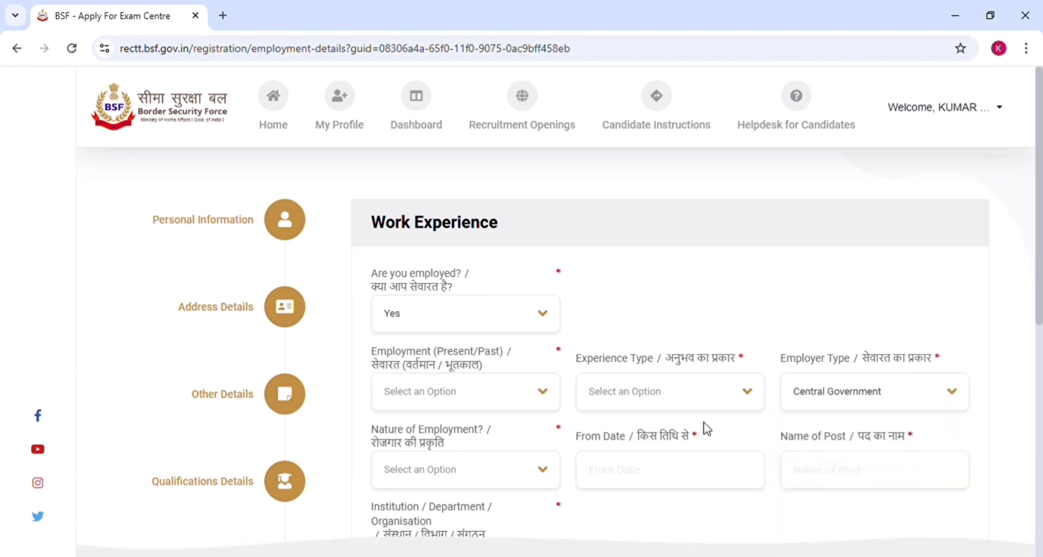
# - Set Nature of Employment to PERMANENT after trying TEMPORARY and CONTRACTUAL
pyautogui.click(475, 477)
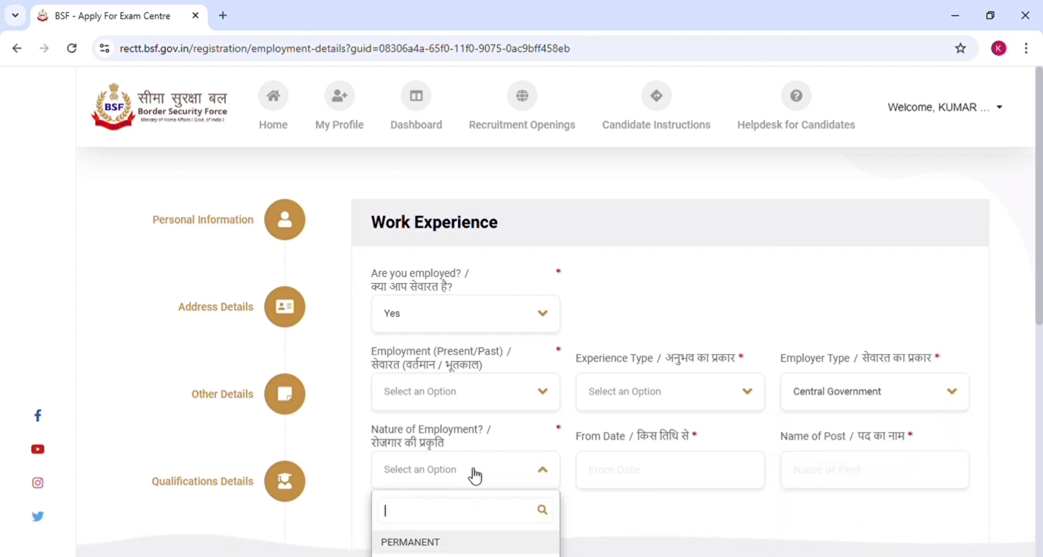
pyautogui.click(621, 509)
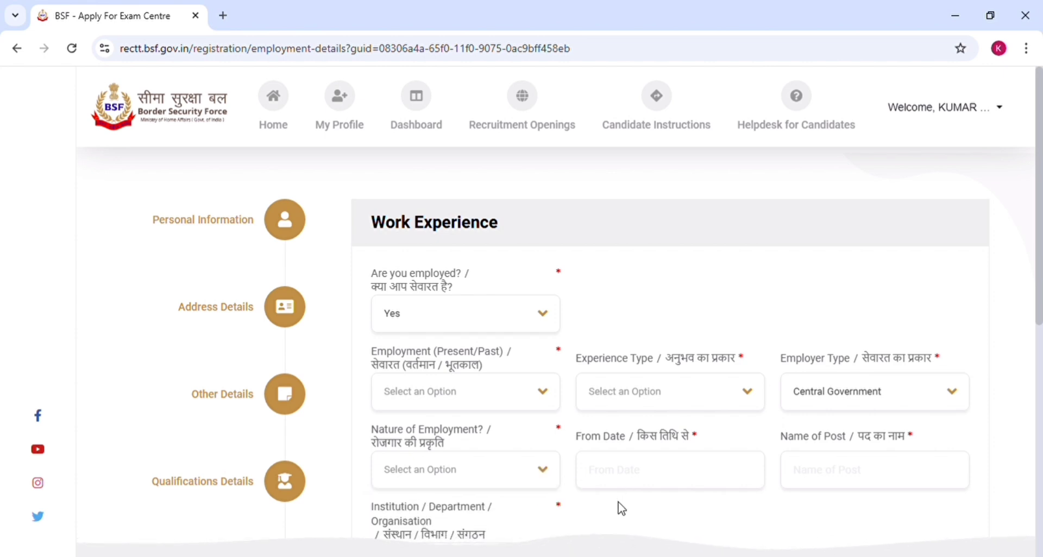
pyautogui.scroll(-2, 621, 508)
pyautogui.click(526, 388)
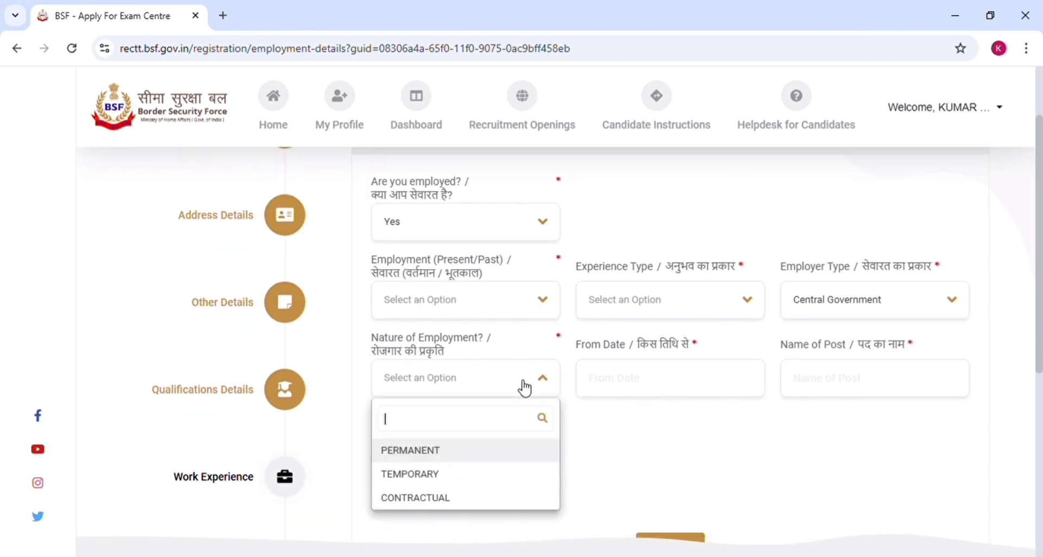
pyautogui.click(458, 455)
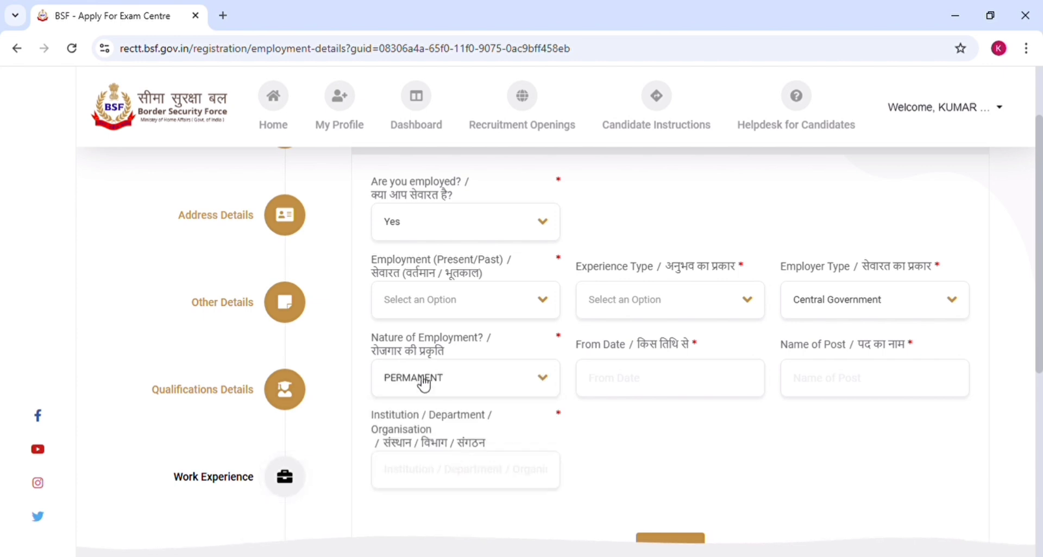
pyautogui.click(424, 384)
pyautogui.click(443, 476)
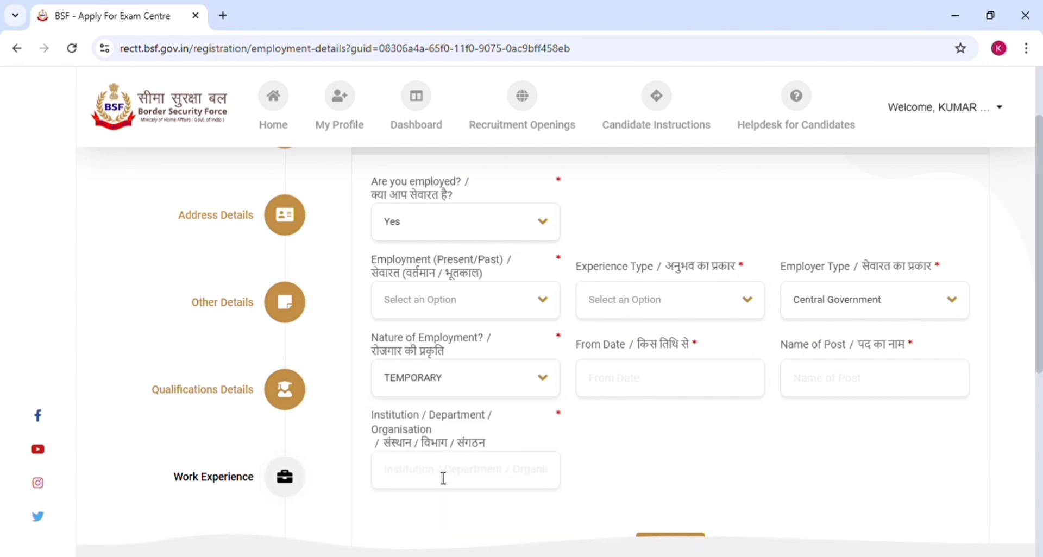
pyautogui.click(429, 395)
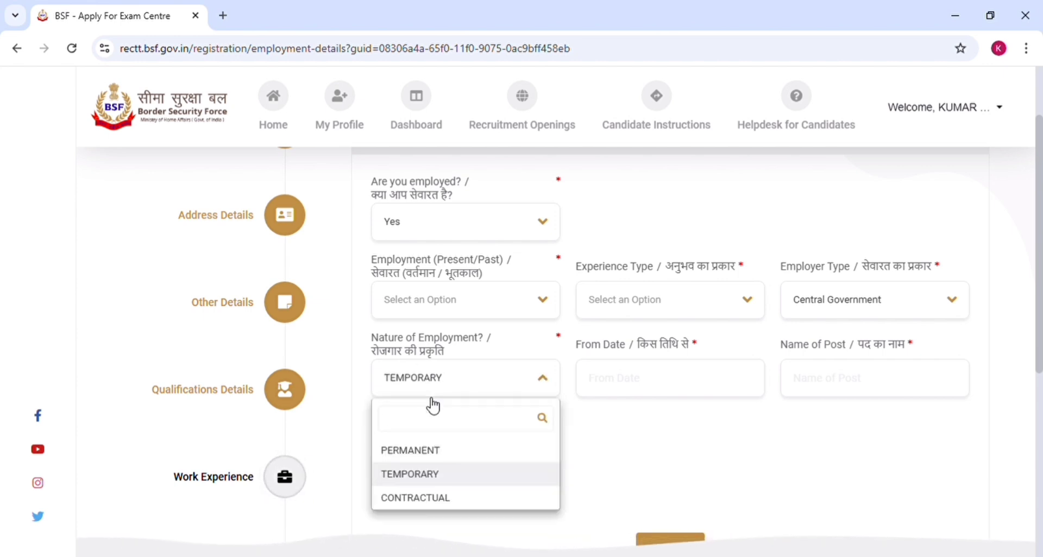
pyautogui.click(449, 499)
pyautogui.click(447, 380)
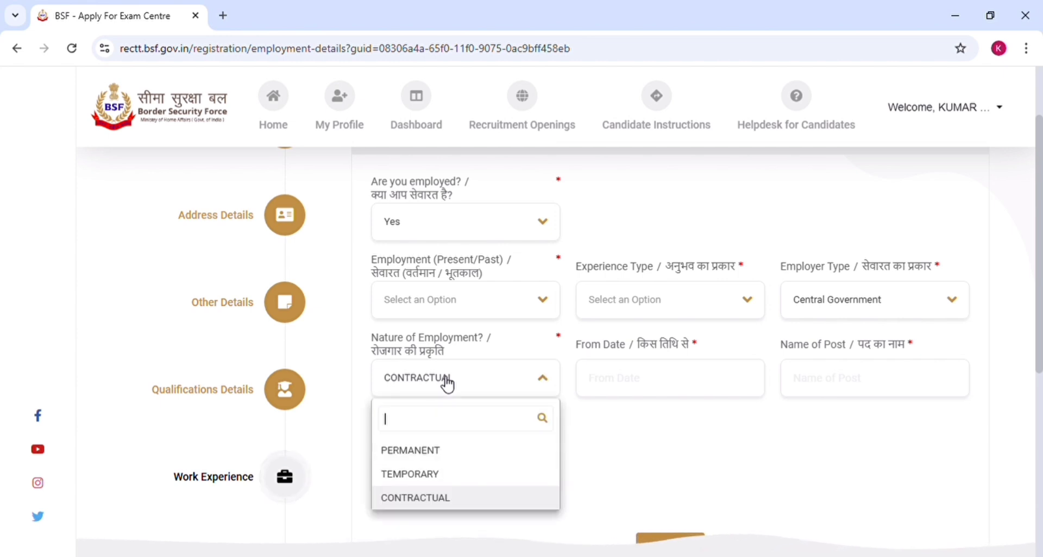
pyautogui.click(447, 452)
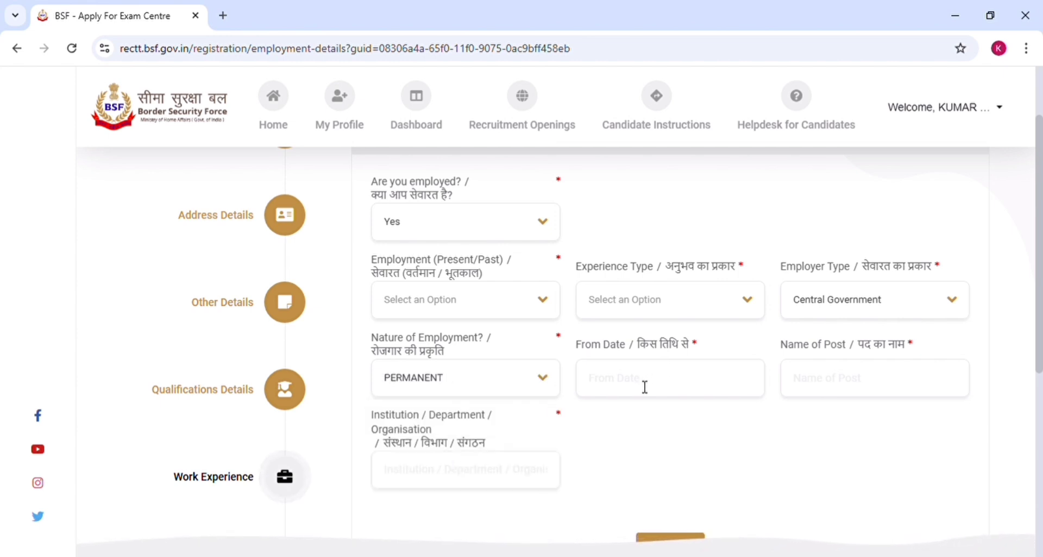
# - Visit the From Date, Name of Post and Institution fields, leaving them blank
pyautogui.click(644, 388)
pyautogui.click(729, 422)
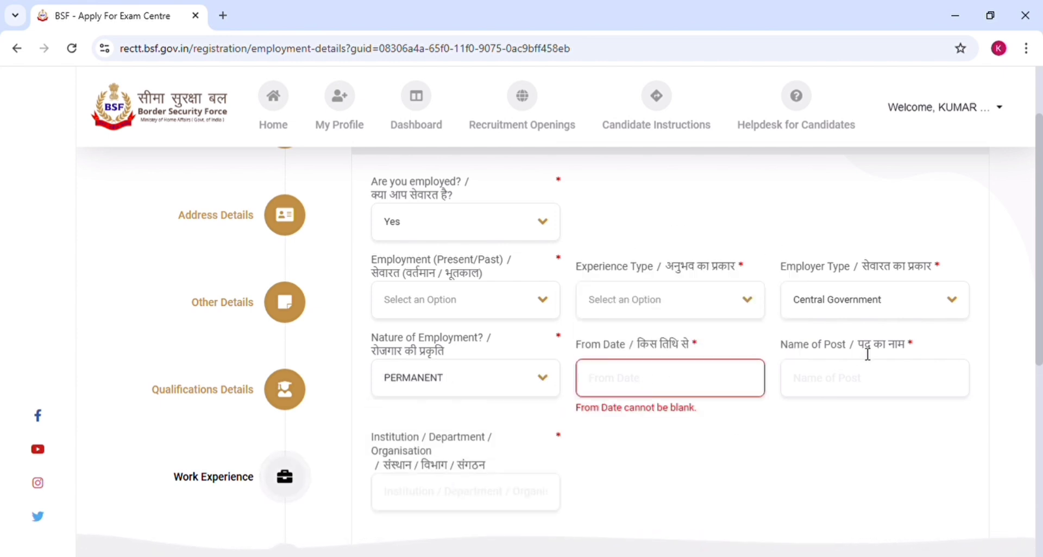
pyautogui.click(842, 386)
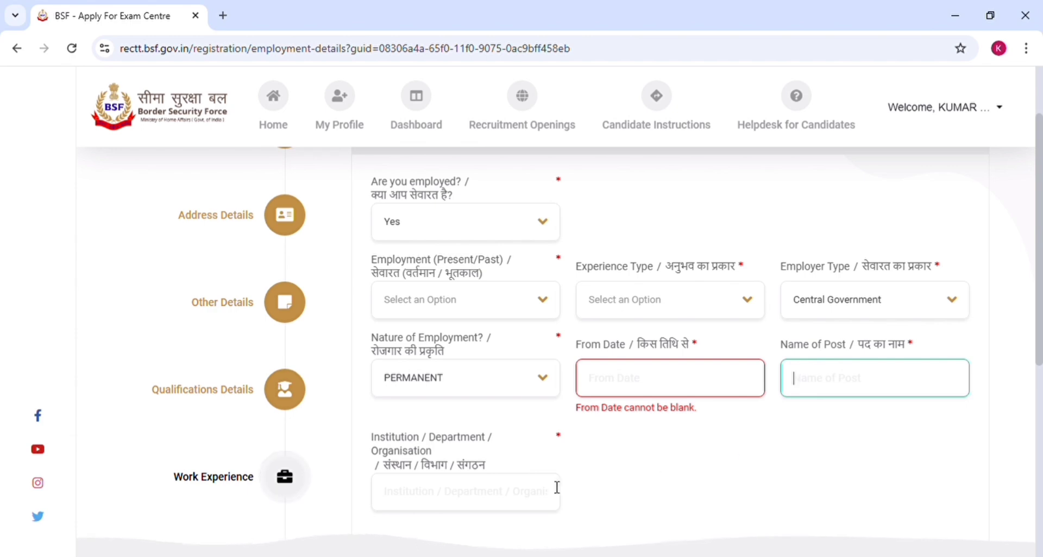
pyautogui.click(505, 505)
pyautogui.click(725, 456)
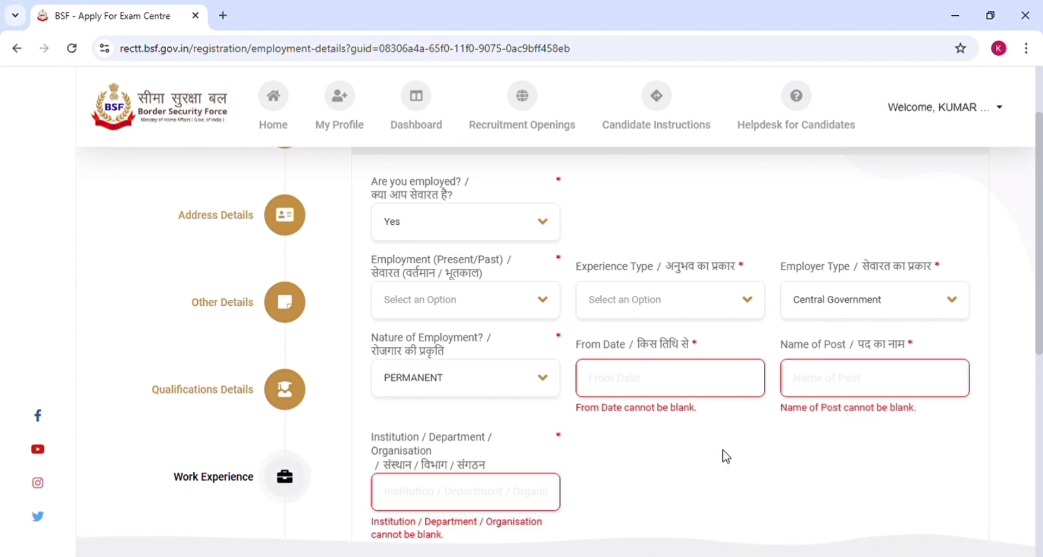
pyautogui.scroll(-2, 726, 456)
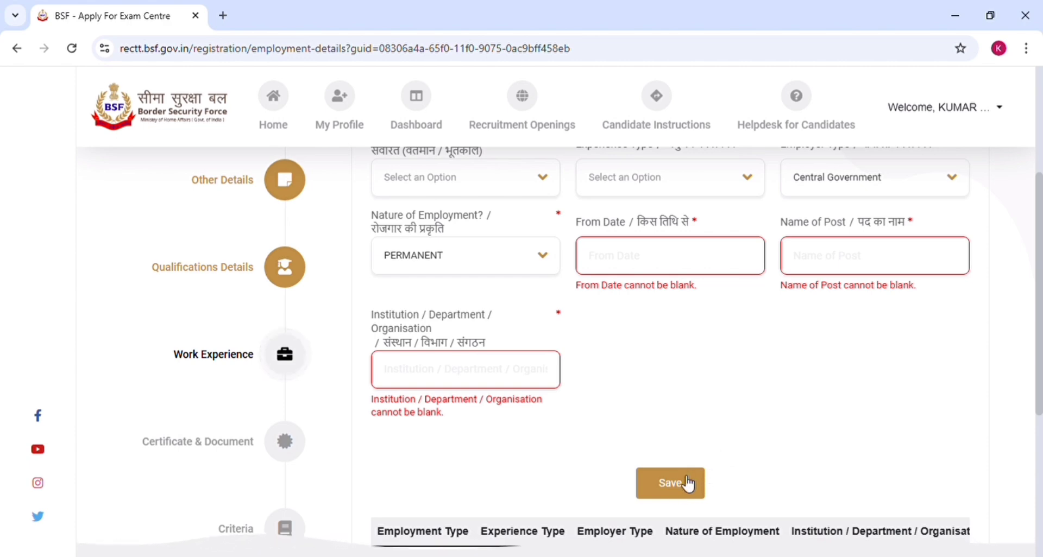
pyautogui.scroll(1, 729, 438)
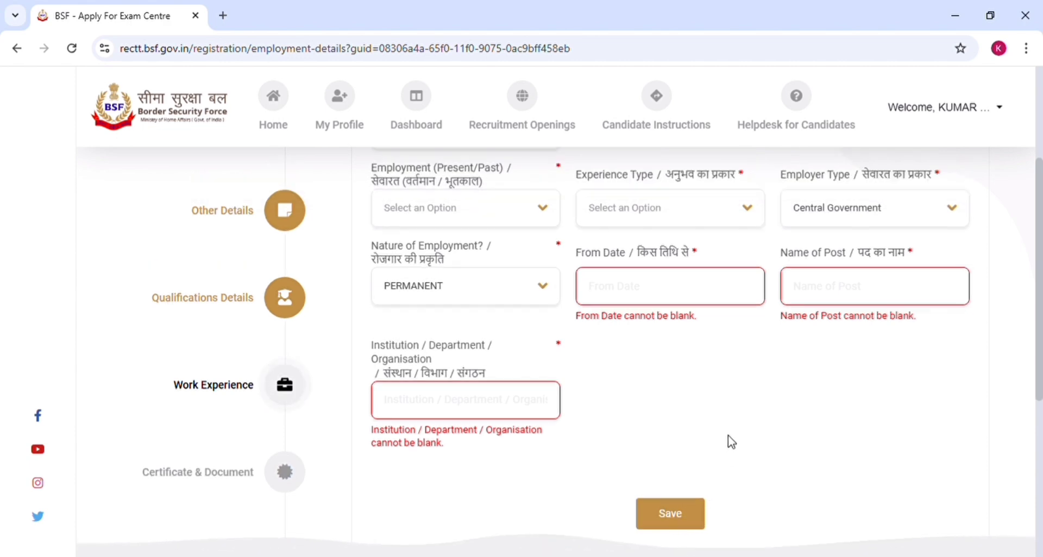
pyautogui.scroll(3, 729, 438)
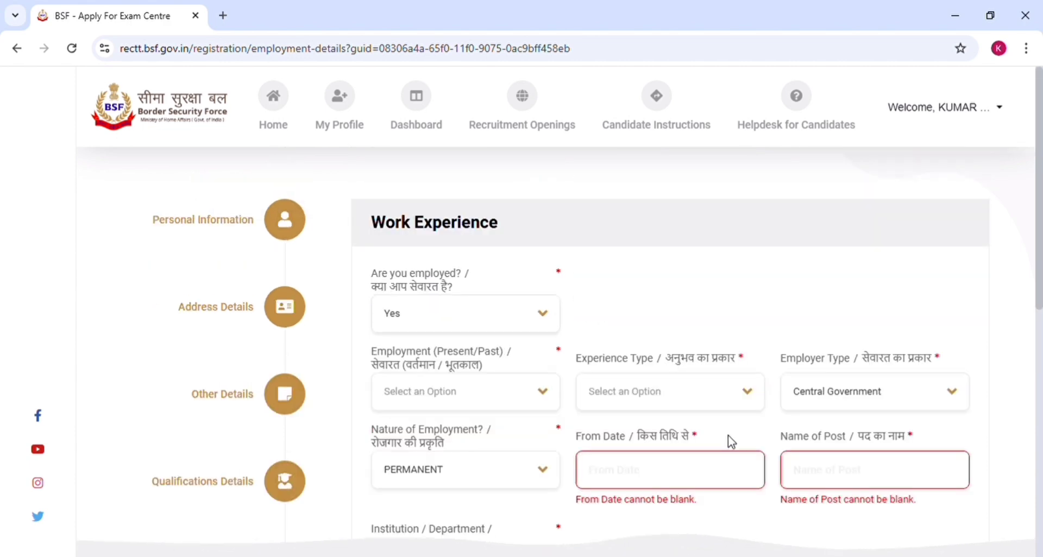
# - Answer No to 'Are you employed?' and save the work experience details
pyautogui.click(446, 307)
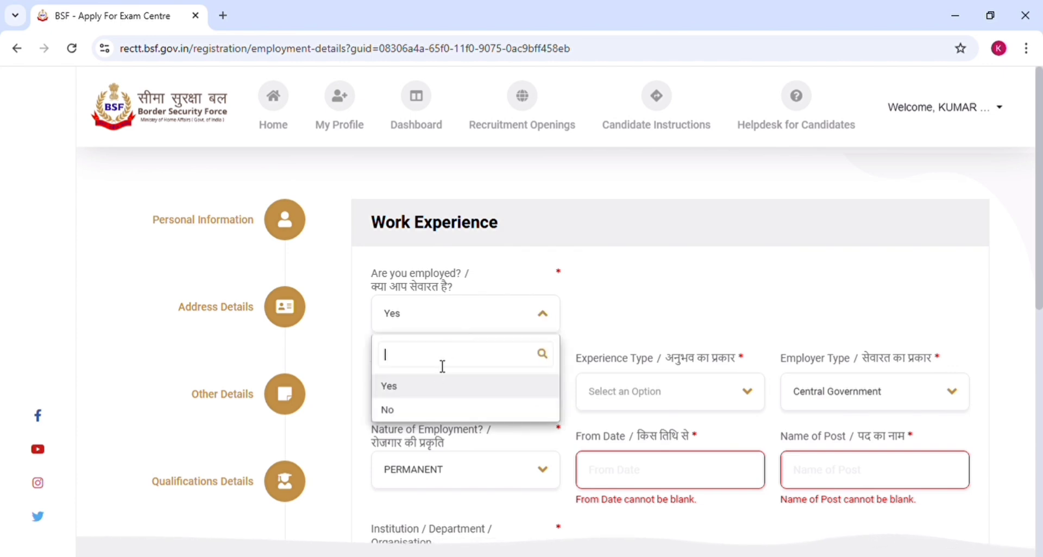
pyautogui.click(422, 410)
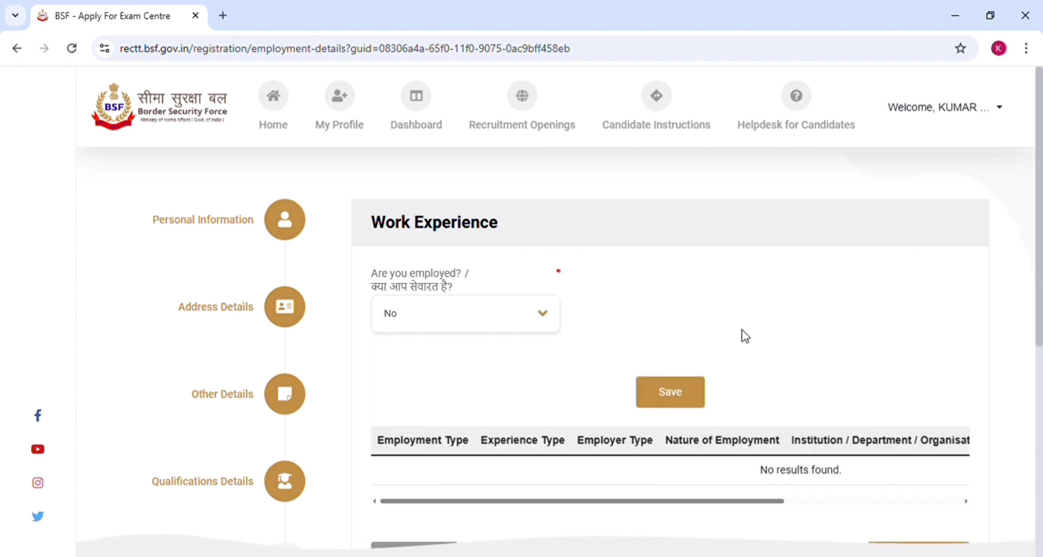
pyautogui.click(691, 408)
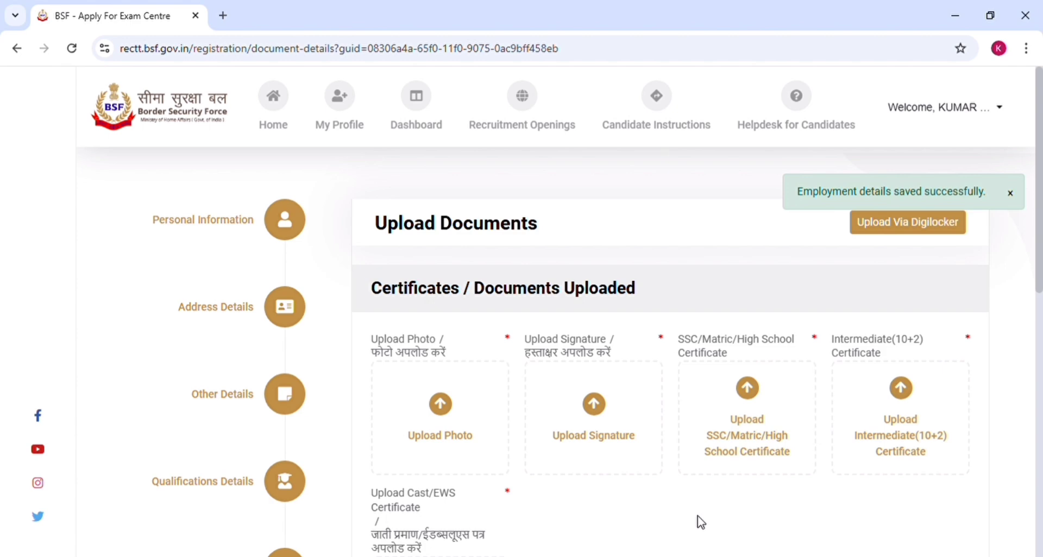
pyautogui.scroll(-3, 700, 523)
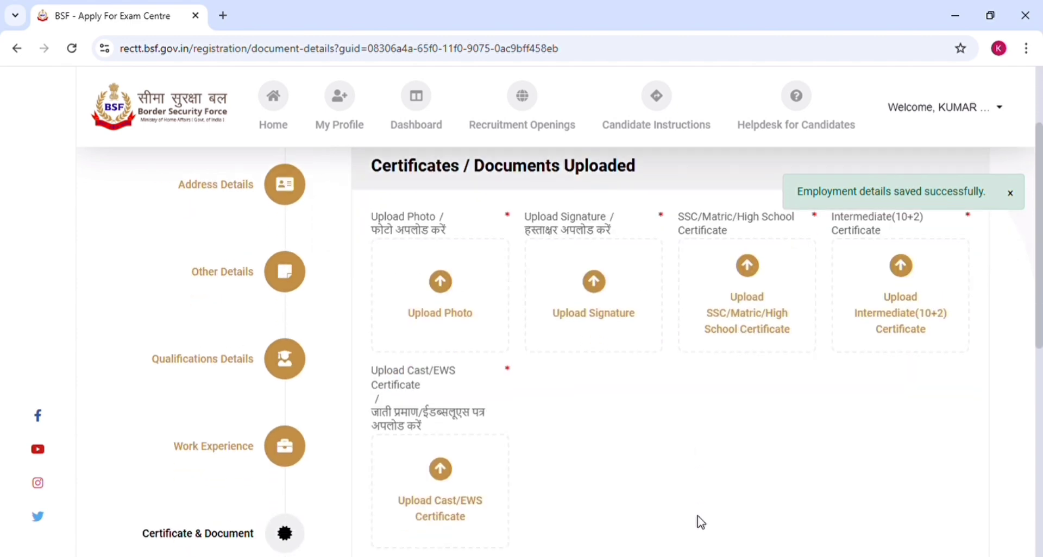
pyautogui.scroll(-1, 701, 522)
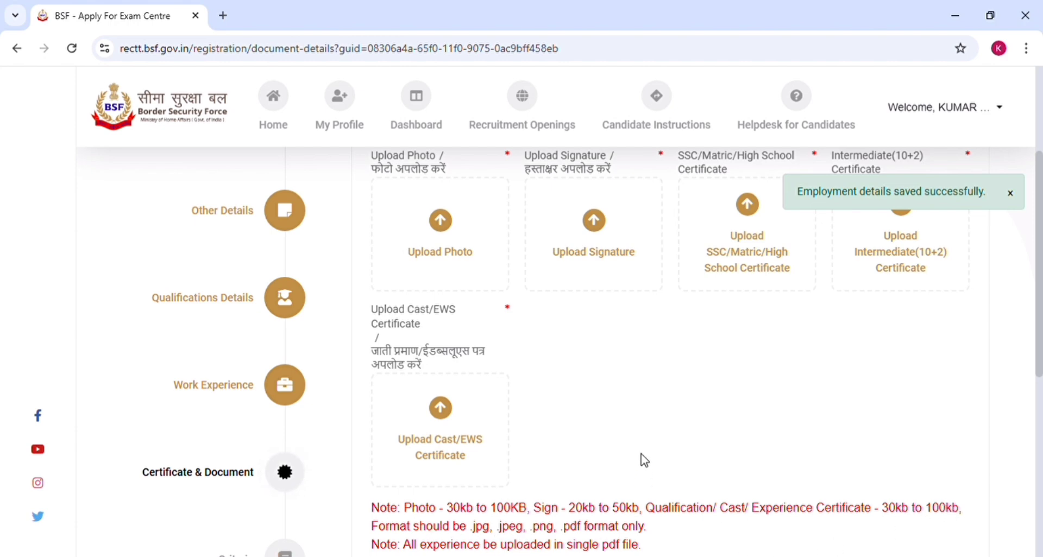
pyautogui.scroll(-1, 644, 461)
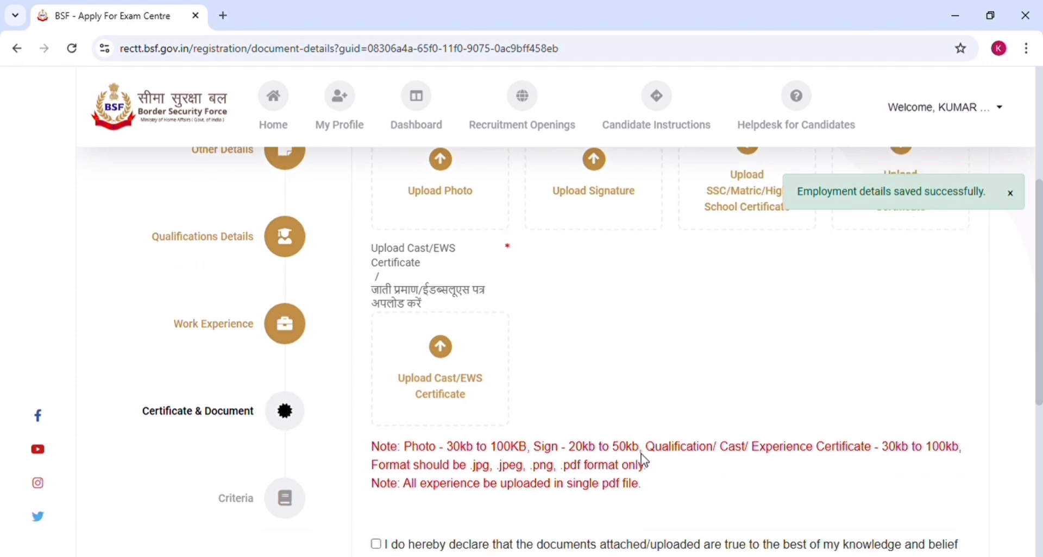
pyautogui.scroll(-2, 644, 460)
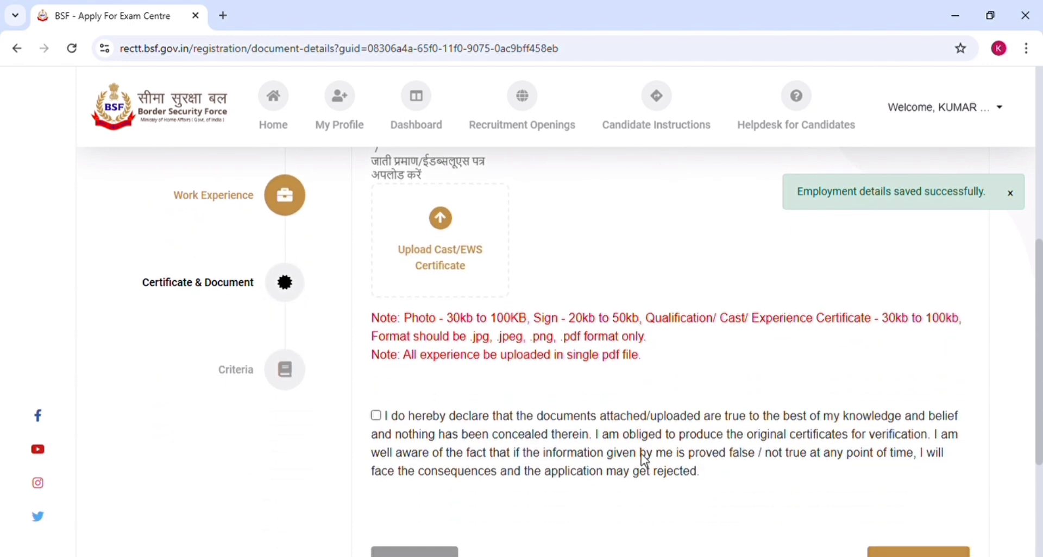
pyautogui.scroll(-2, 644, 460)
pyautogui.scroll(8, 827, 492)
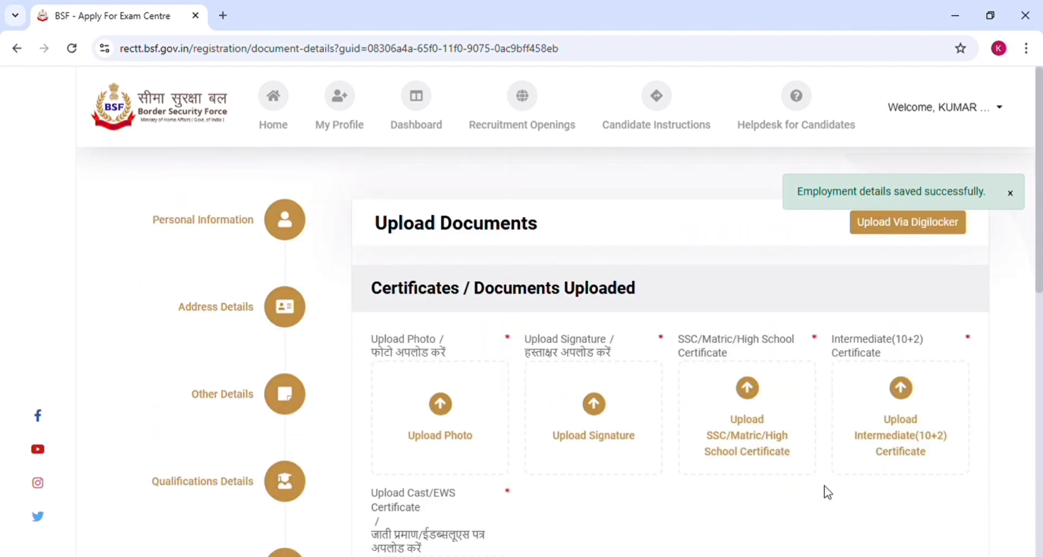
# - Upload the candidate photo and start choosing the signature file to upload
pyautogui.click(434, 439)
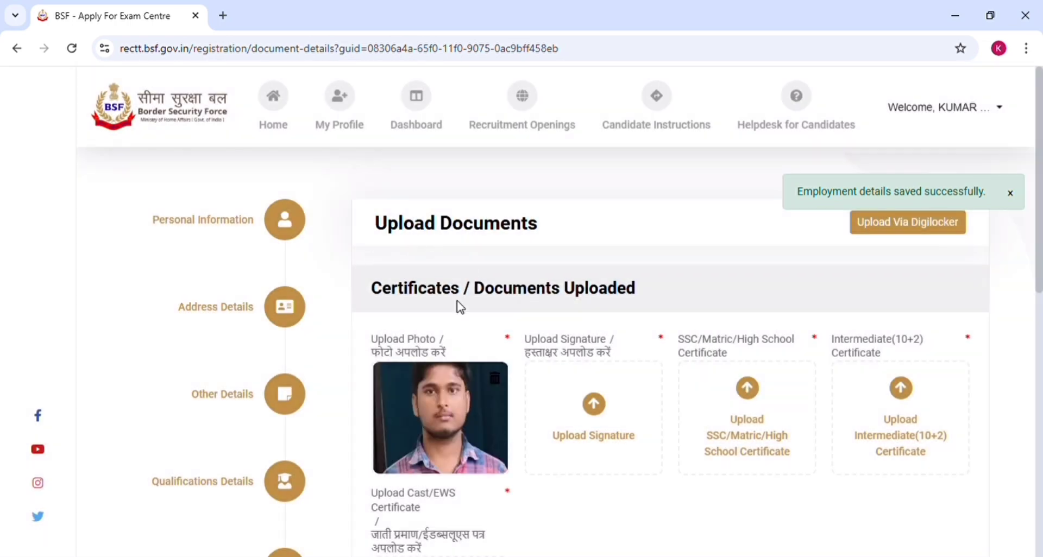
pyautogui.click(595, 435)
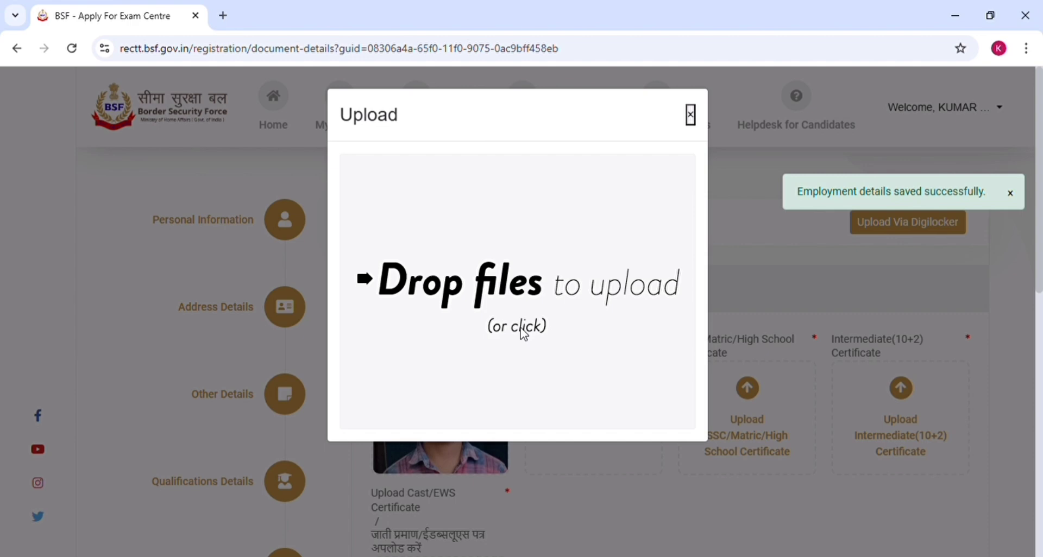
pyautogui.click(523, 334)
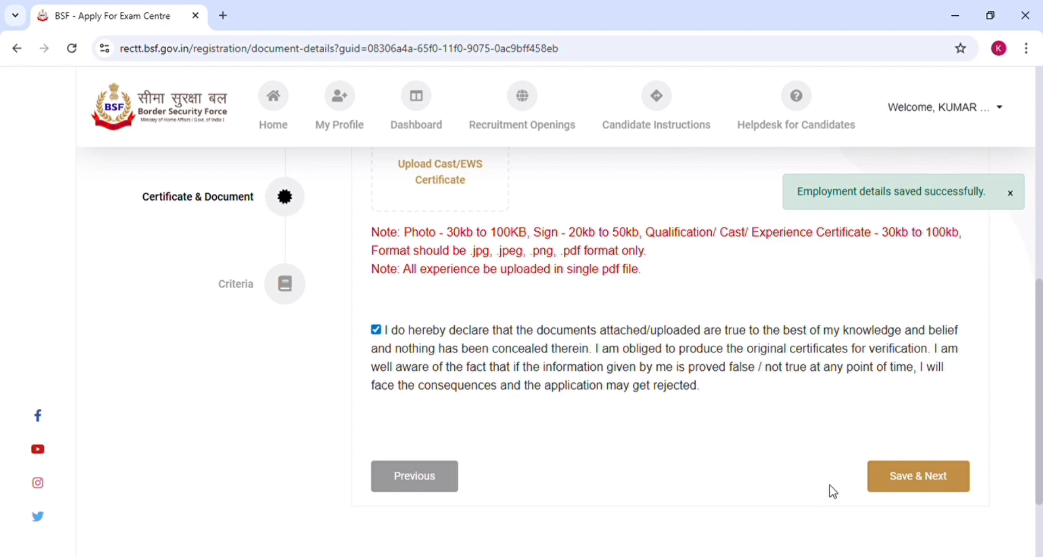
# - Tick the document declaration and submit the uploaded documents to reach the Criteria step
pyautogui.click(901, 487)
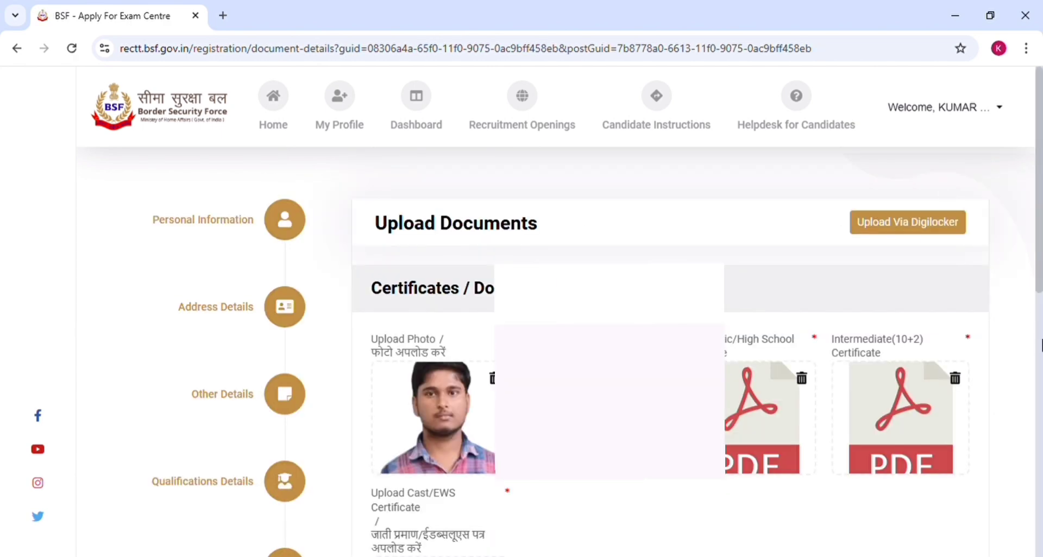
pyautogui.click(1041, 362)
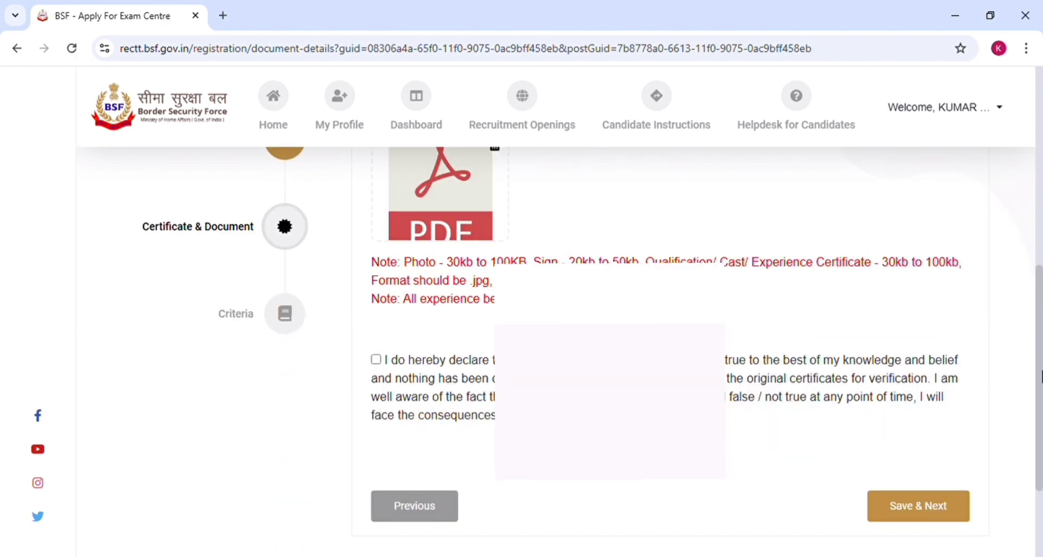
pyautogui.click(376, 360)
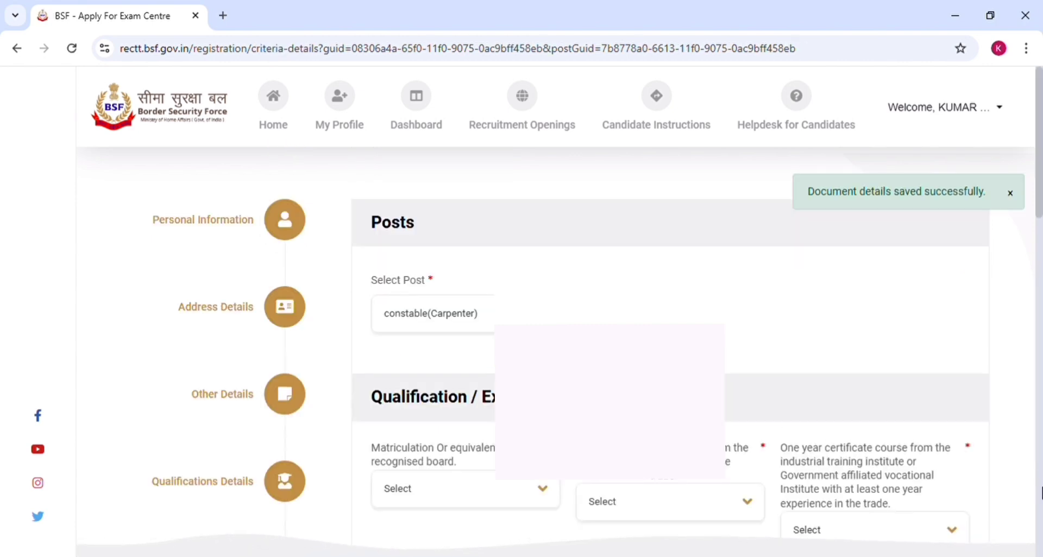
pyautogui.click(1041, 491)
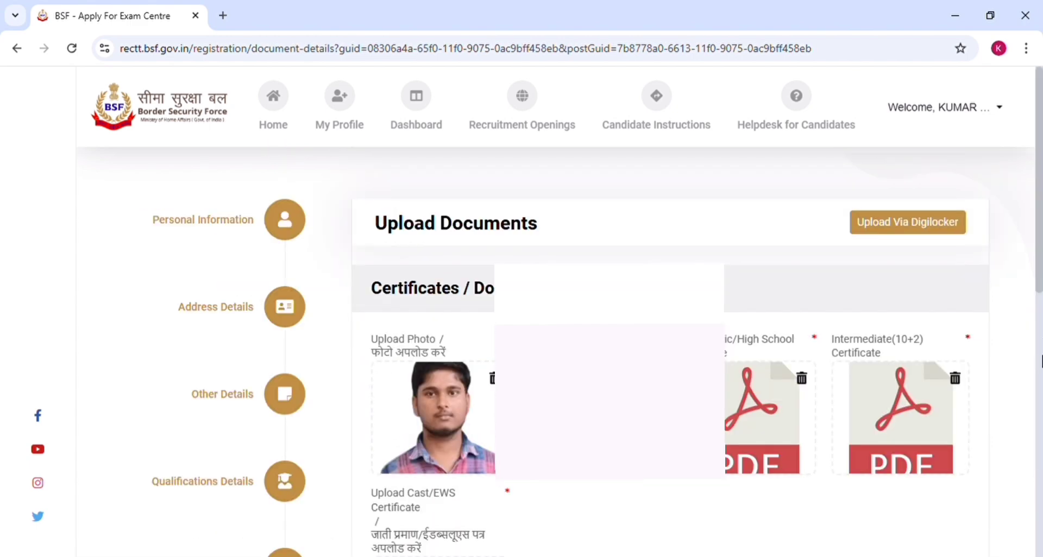
pyautogui.click(1041, 361)
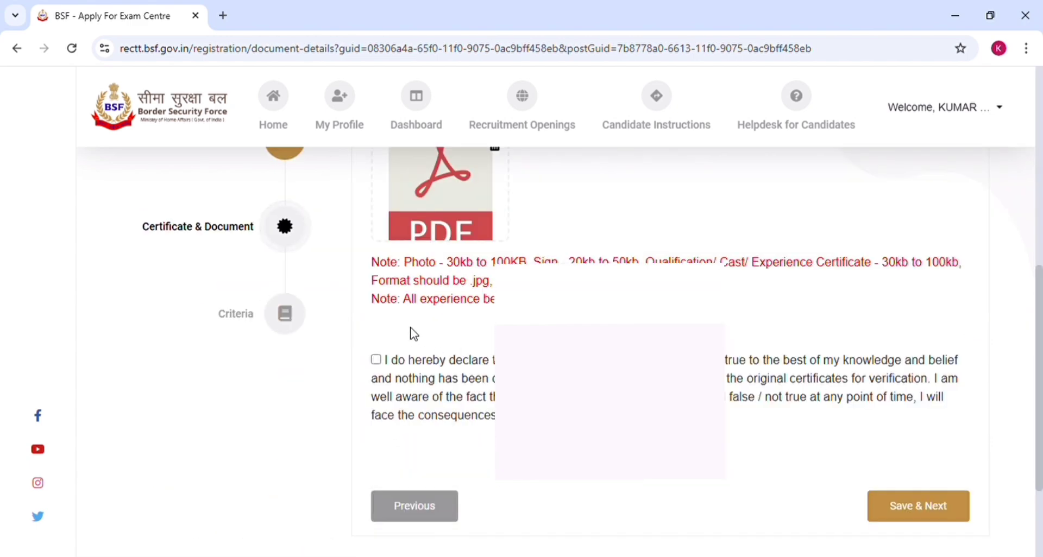
pyautogui.click(377, 360)
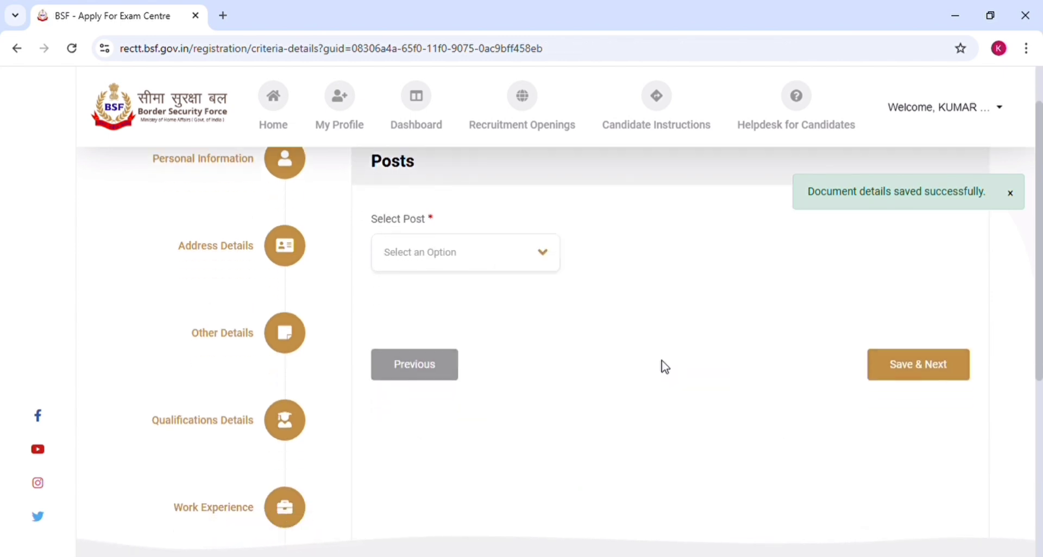
# - Open the Select Post list and scroll through the available posts
pyautogui.click(516, 268)
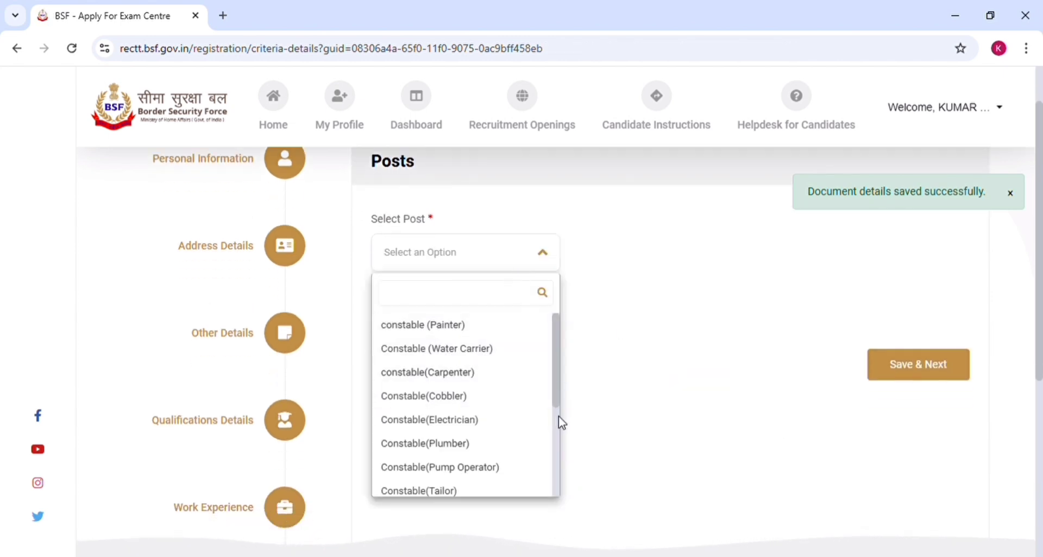
pyautogui.click(556, 434)
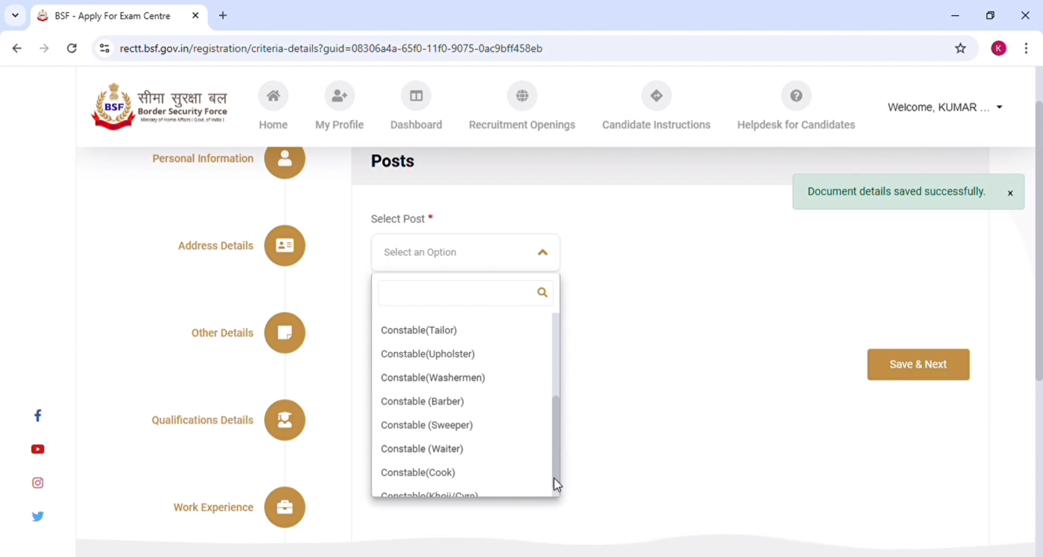
pyautogui.moveTo(554, 487); pyautogui.dragTo(549, 341)
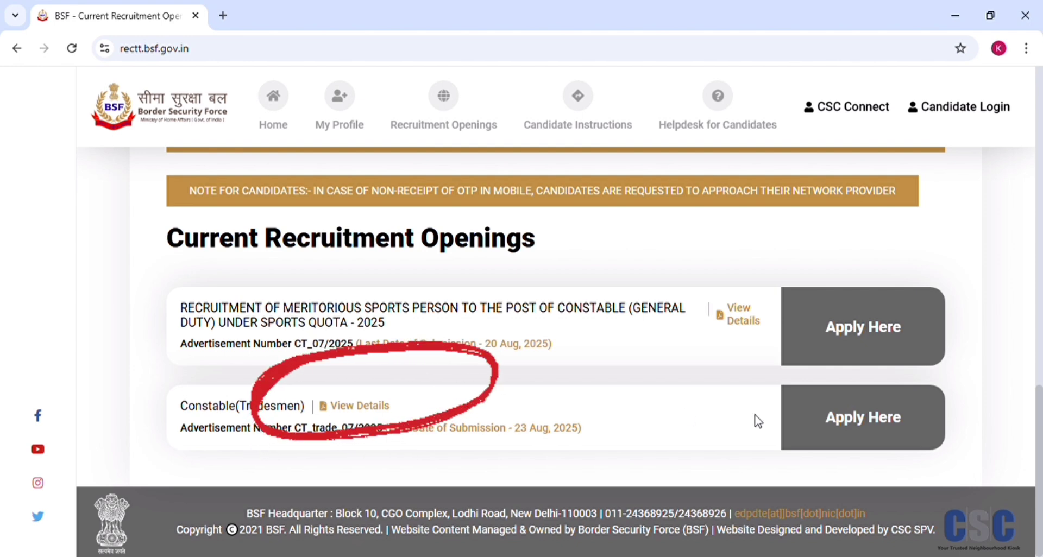
# - Apply for the Constable(Tradesmen) opening again
pyautogui.click(893, 424)
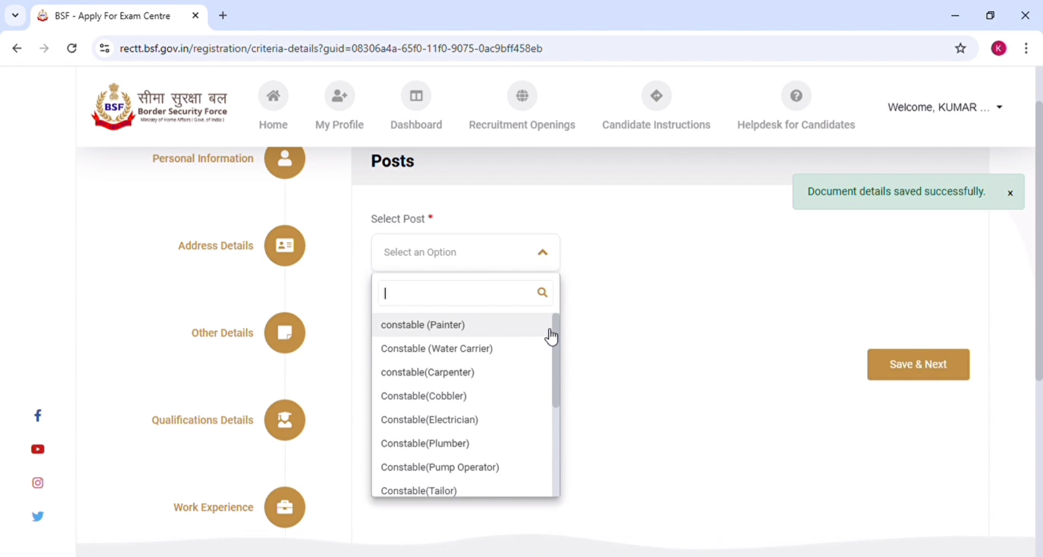
# - Select Constable(Cook) from the Select Post list
pyautogui.press('Down')
pyautogui.press('Down')
pyautogui.press('Down')
pyautogui.press('Down')
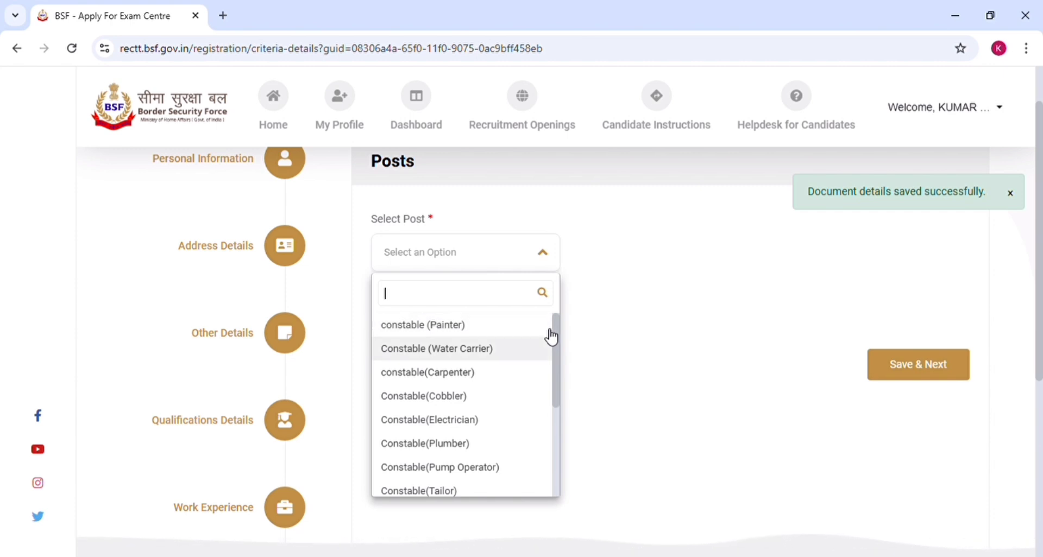
pyautogui.press('Down')
pyautogui.scroll(-2, 551, 336)
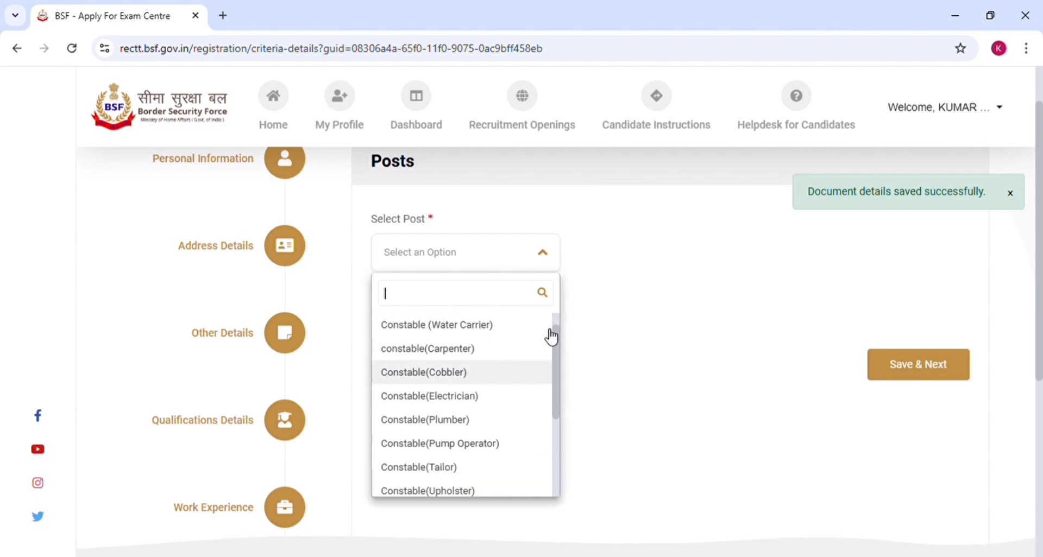
pyautogui.press('Down')
pyautogui.press('Down')
pyautogui.press('Down')
pyautogui.press('Down')
pyautogui.press('Down')
pyautogui.press('Down')
pyautogui.press('Down')
pyautogui.press('Down')
pyautogui.scroll(-1, 552, 336)
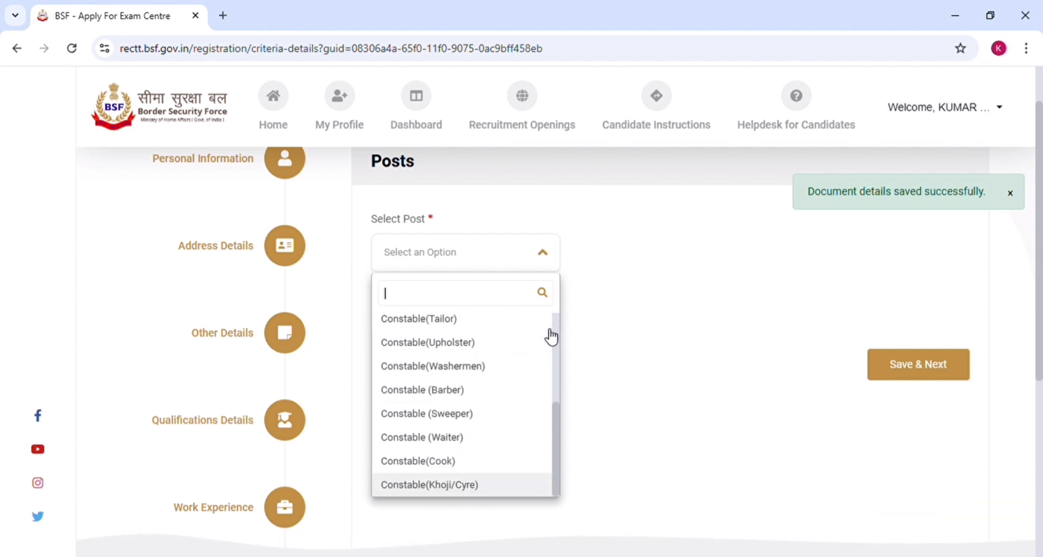
pyautogui.press('Return')
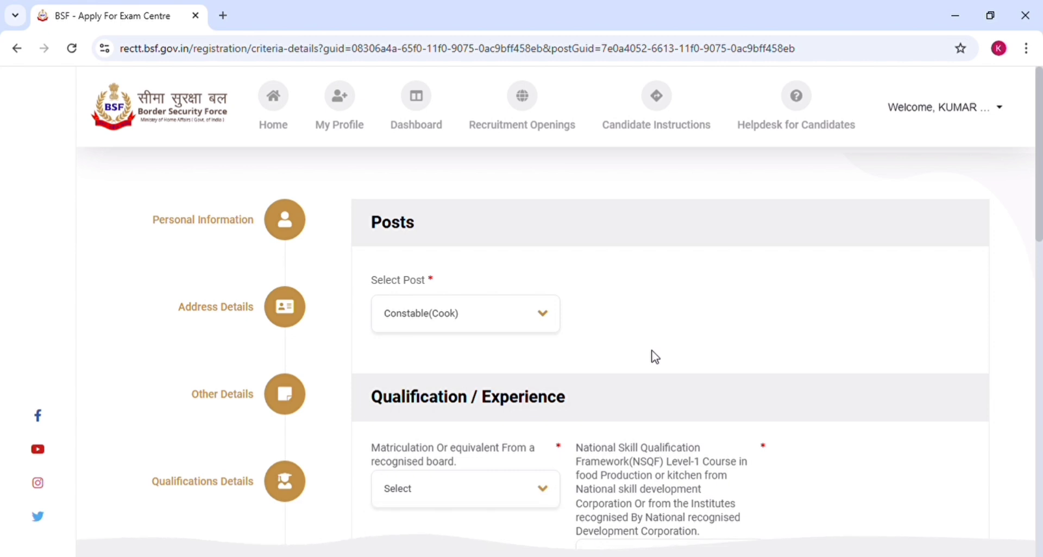
# - Answer Yes for Matriculation and for the two-year certificate course
pyautogui.scroll(-1, 654, 357)
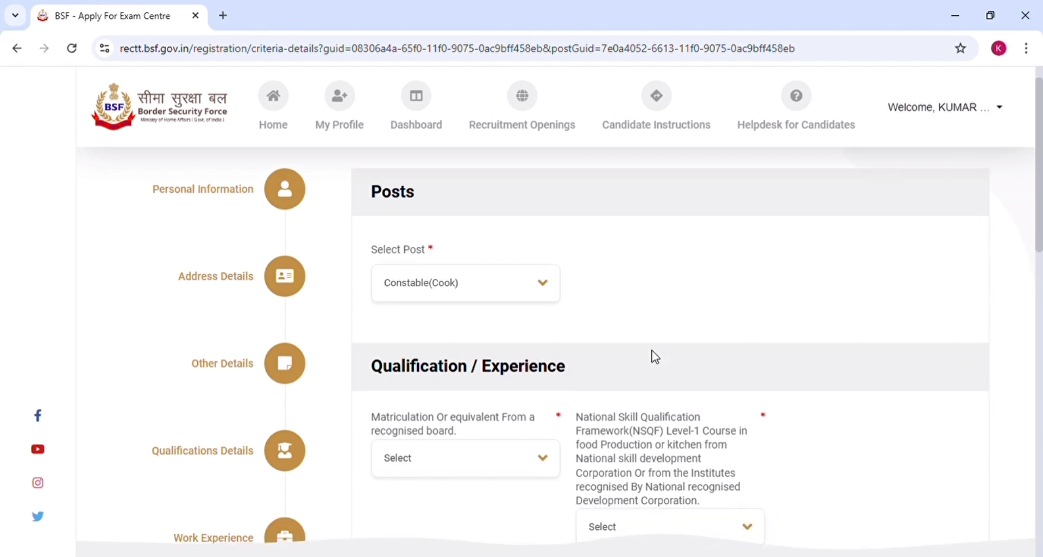
pyautogui.scroll(-3, 654, 356)
pyautogui.click(477, 279)
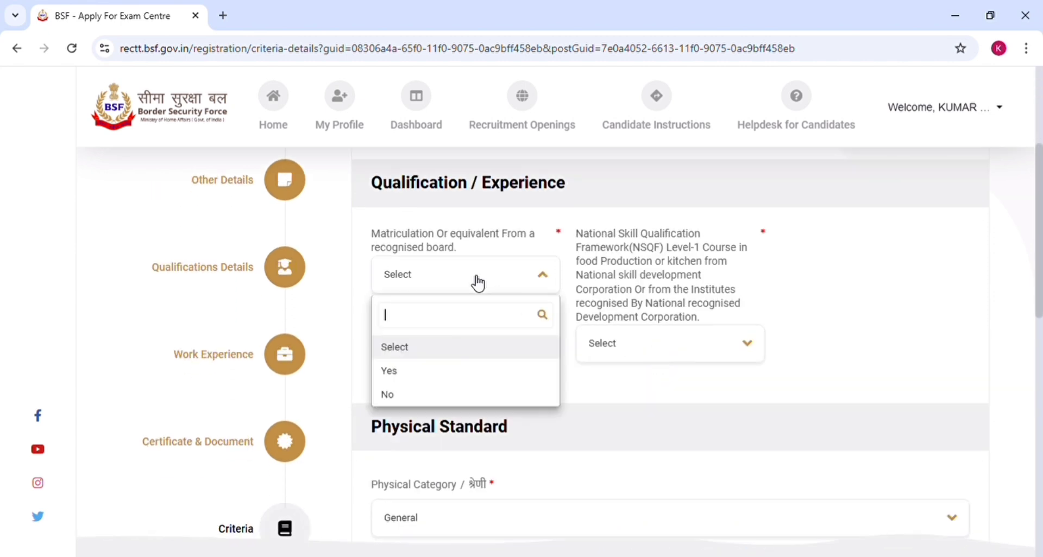
pyautogui.click(411, 379)
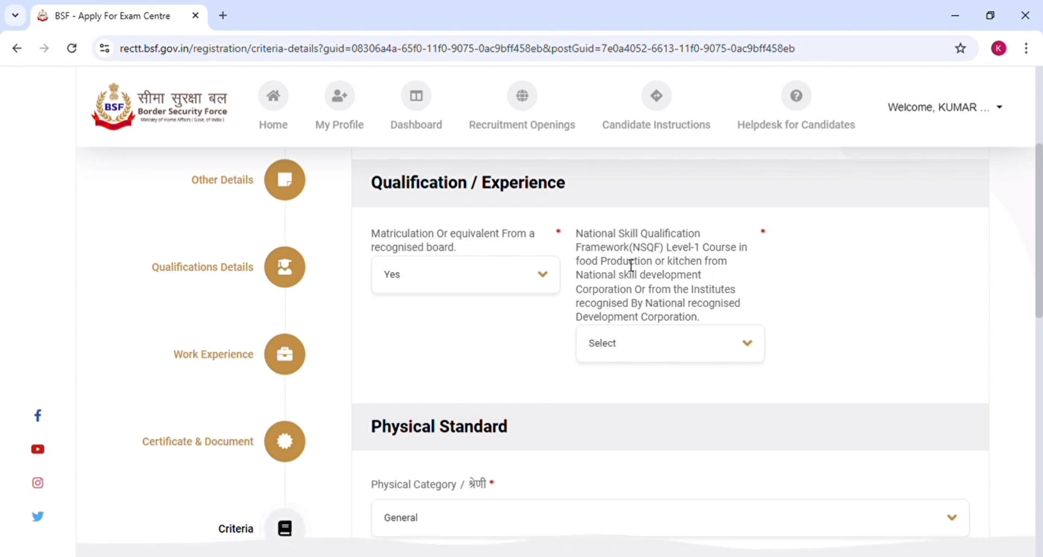
pyautogui.click(488, 343)
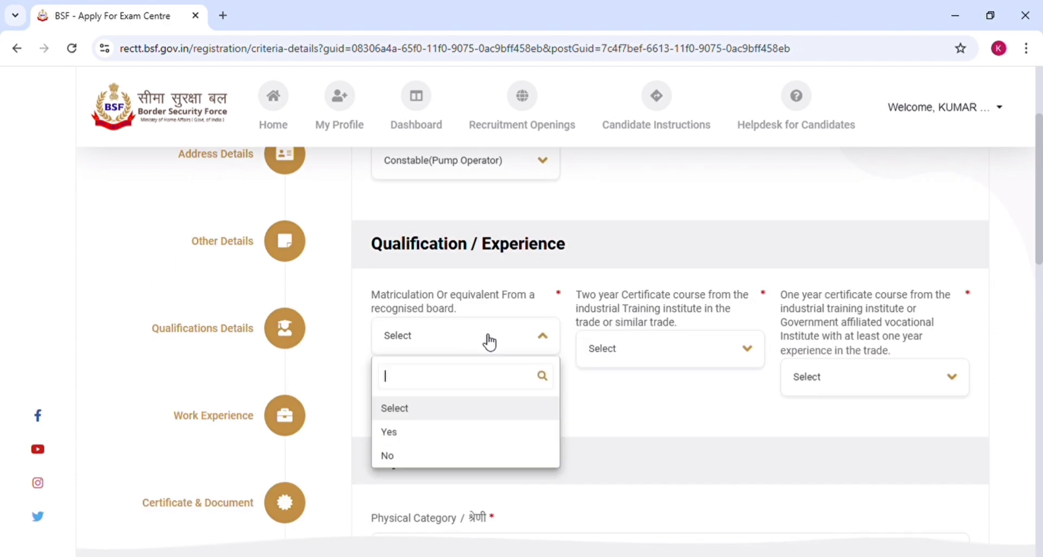
pyautogui.click(416, 435)
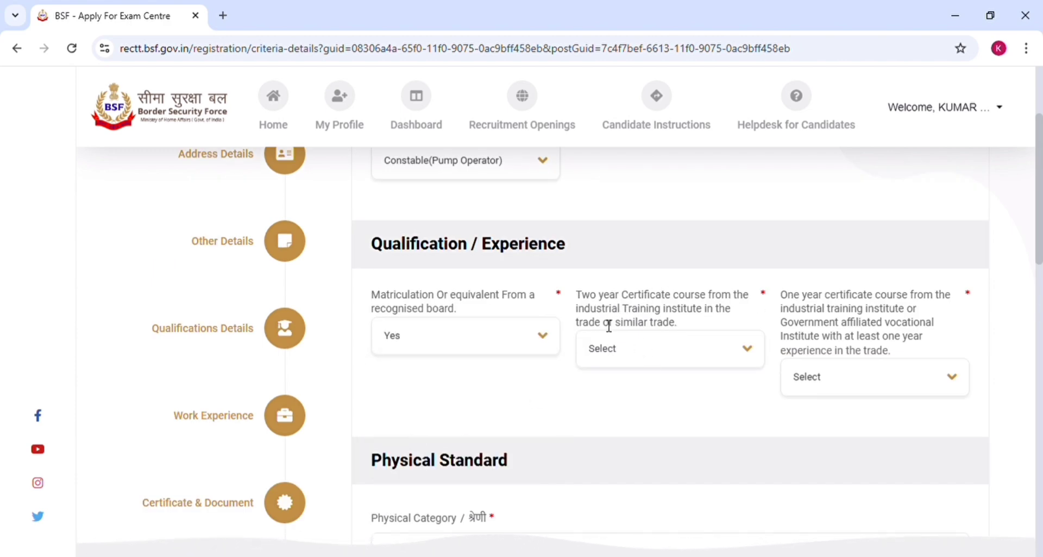
pyautogui.click(607, 354)
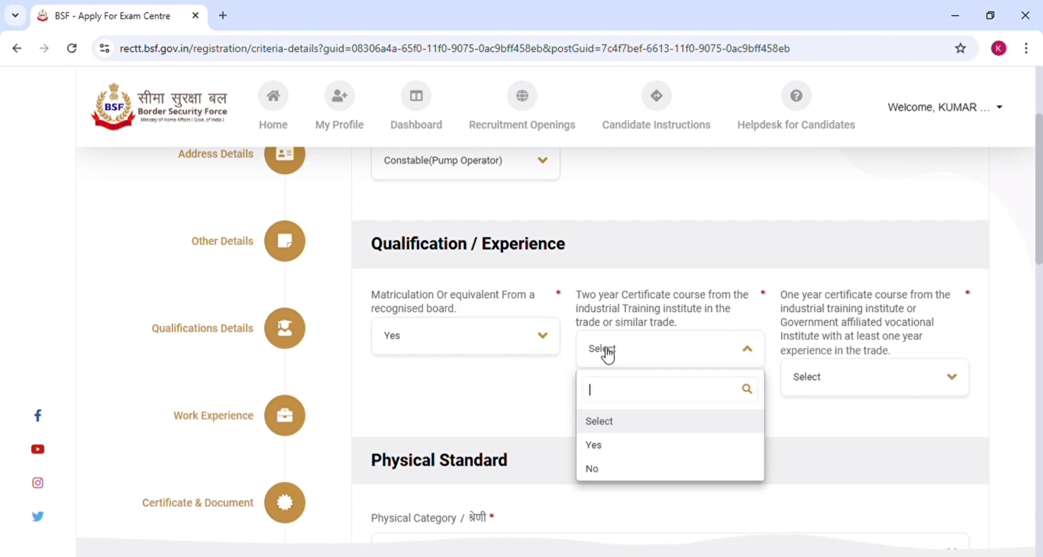
pyautogui.click(593, 445)
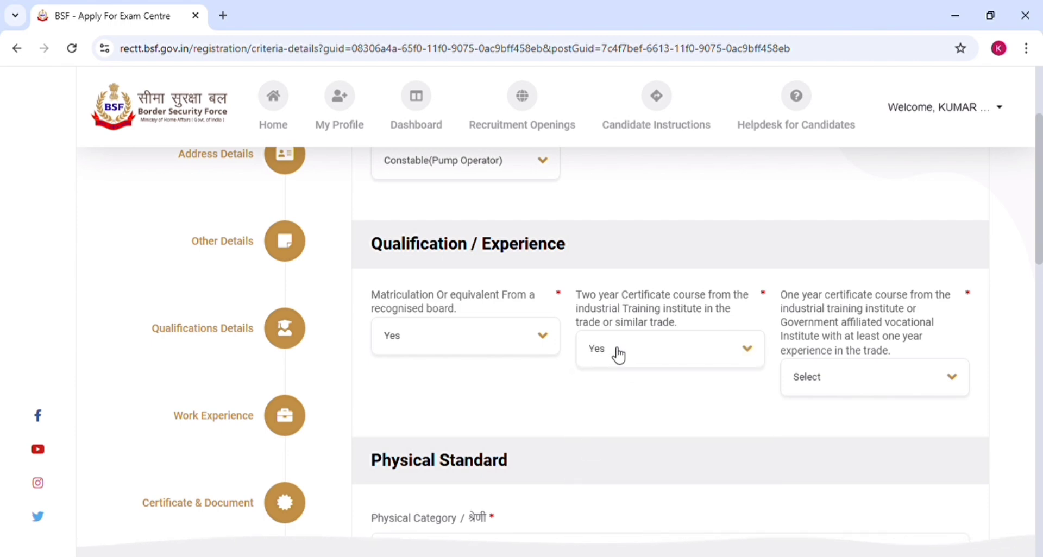
pyautogui.click(618, 356)
# - Revise the two-year certificate course answer and set Physical Category to Scheduled Tribes
pyautogui.click(627, 470)
pyautogui.scroll(-4, 659, 408)
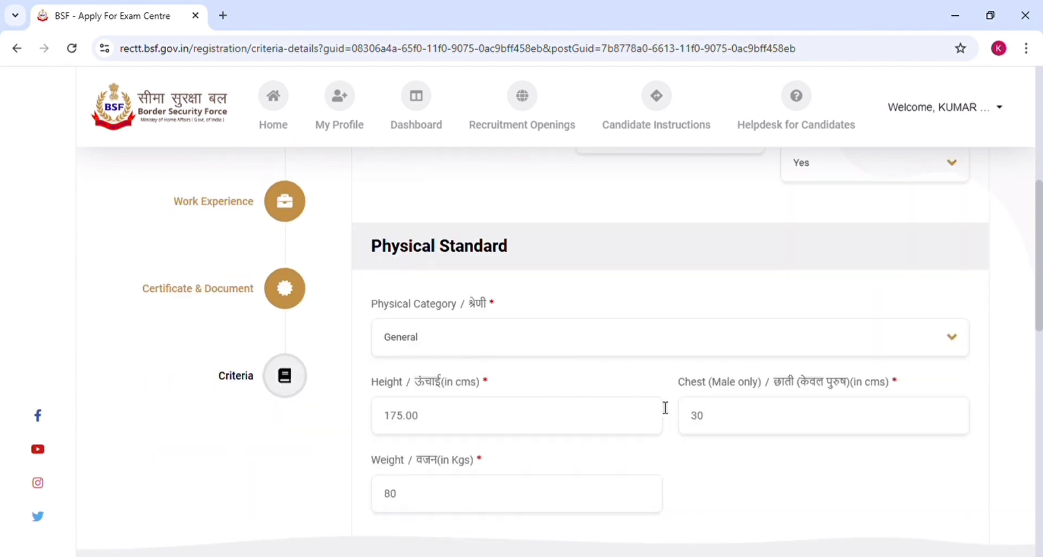
pyautogui.scroll(-1, 665, 408)
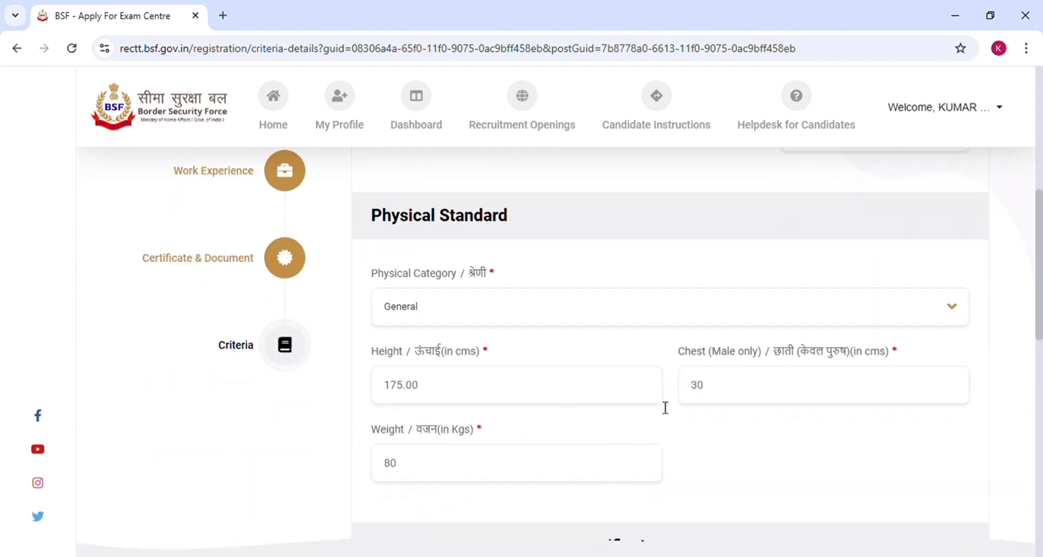
pyautogui.click(464, 321)
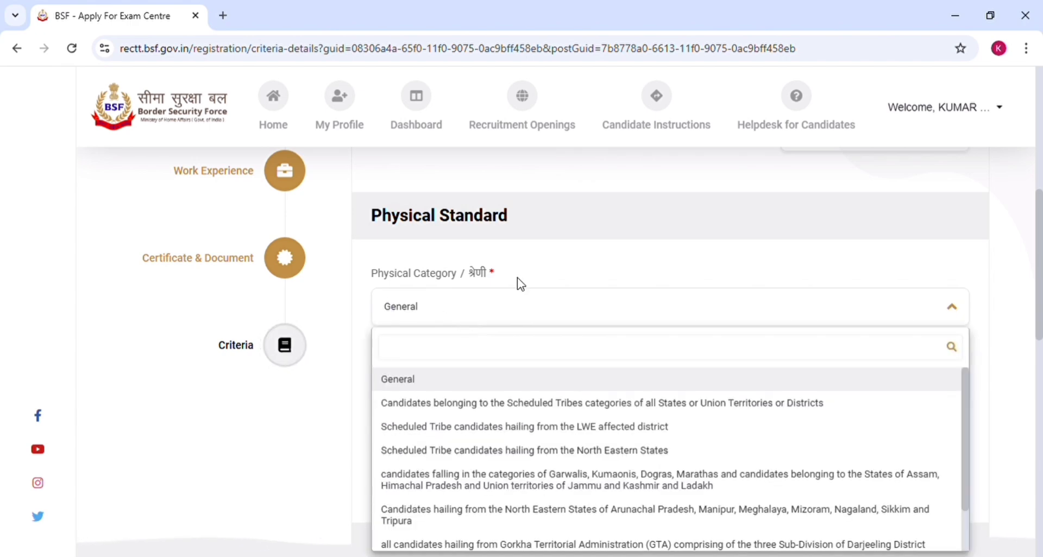
pyautogui.click(588, 279)
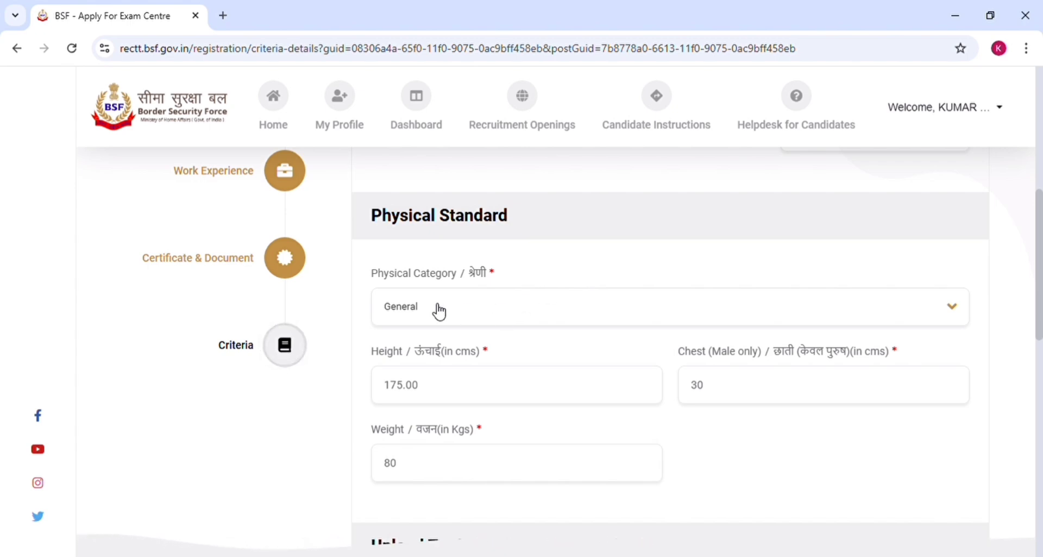
pyautogui.click(453, 320)
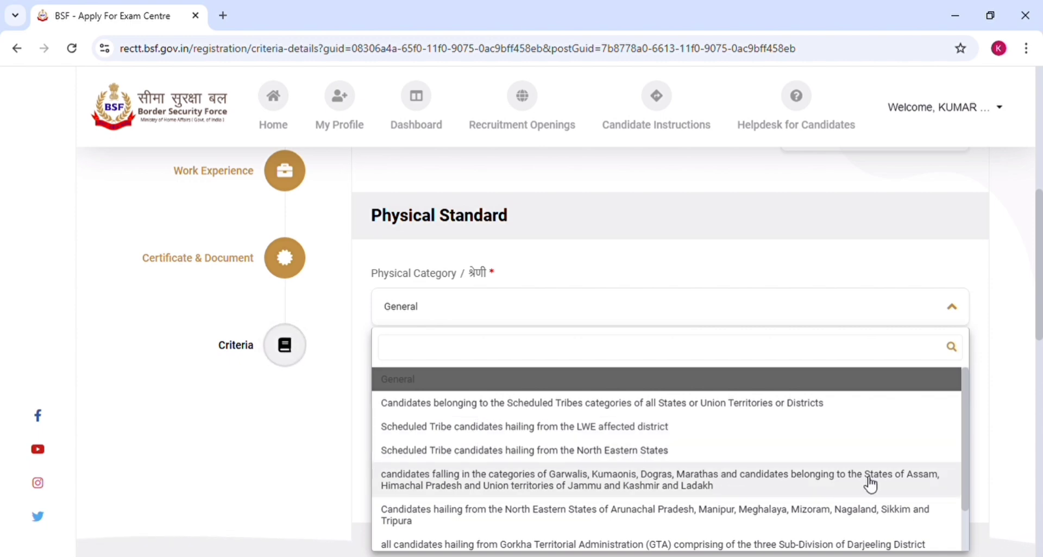
pyautogui.scroll(-1, 969, 521)
pyautogui.scroll(-1, 969, 524)
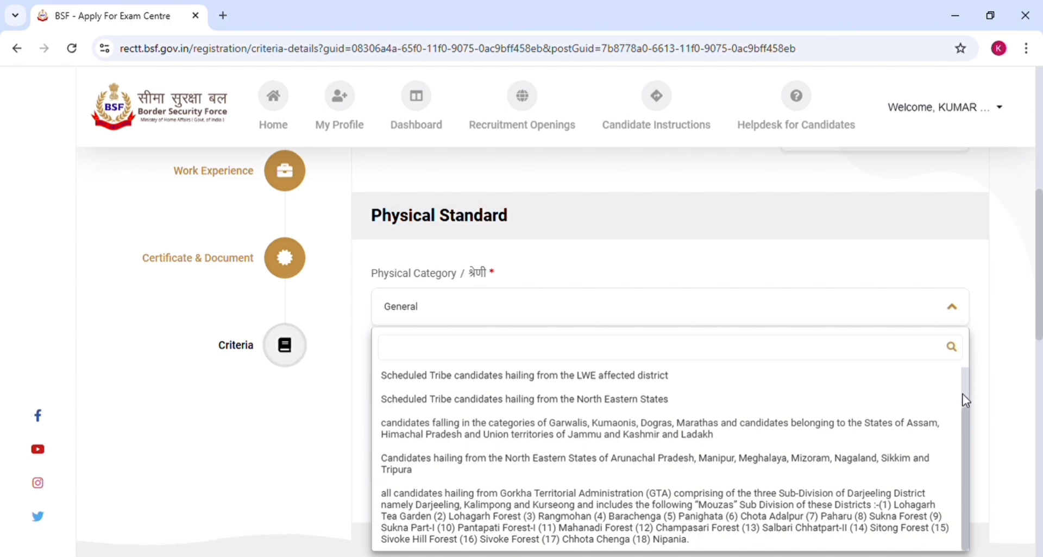
pyautogui.scroll(1, 965, 401)
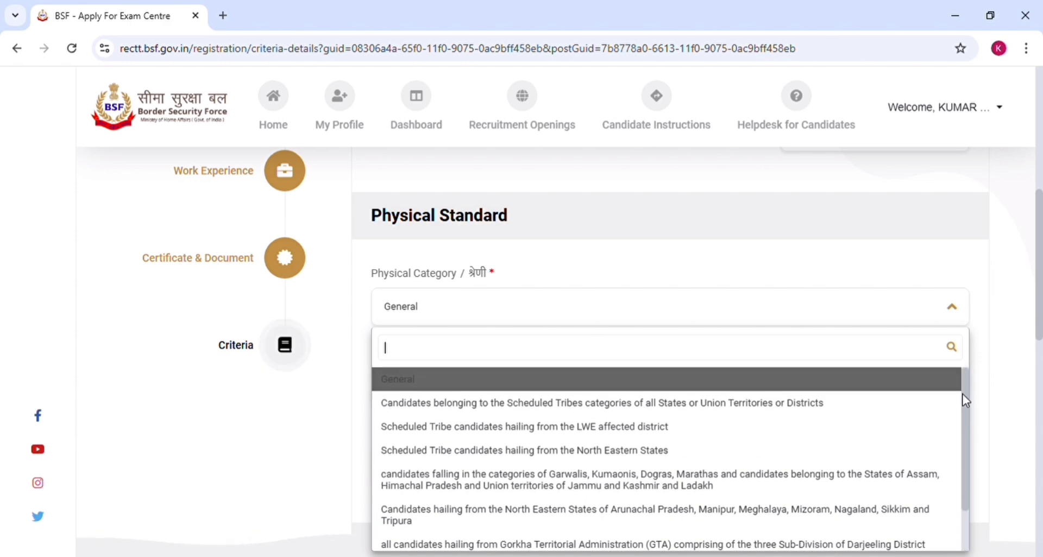
pyautogui.click(622, 400)
# - Switch the Physical Category from Scheduled Tribes to General
pyautogui.click(520, 312)
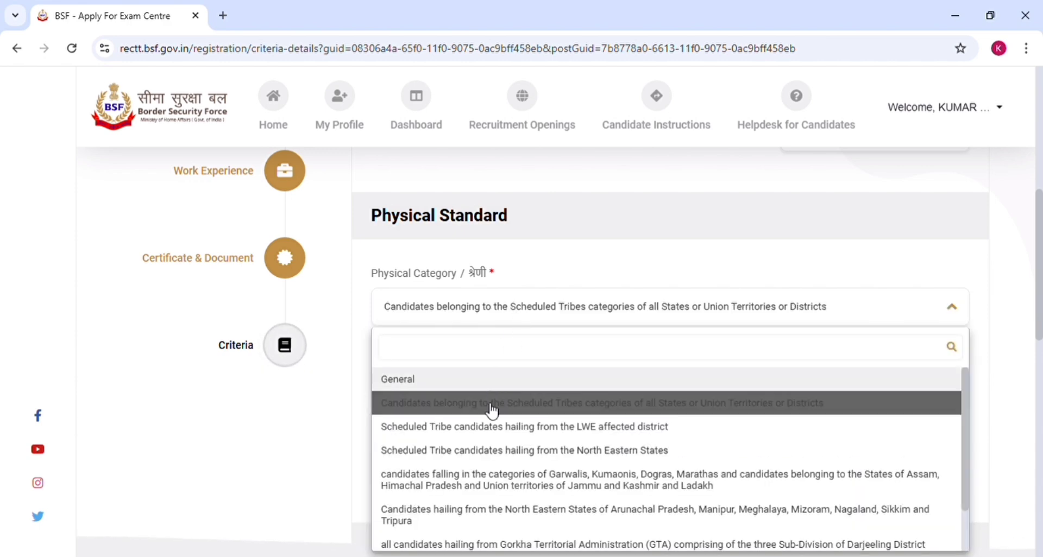
pyautogui.click(509, 321)
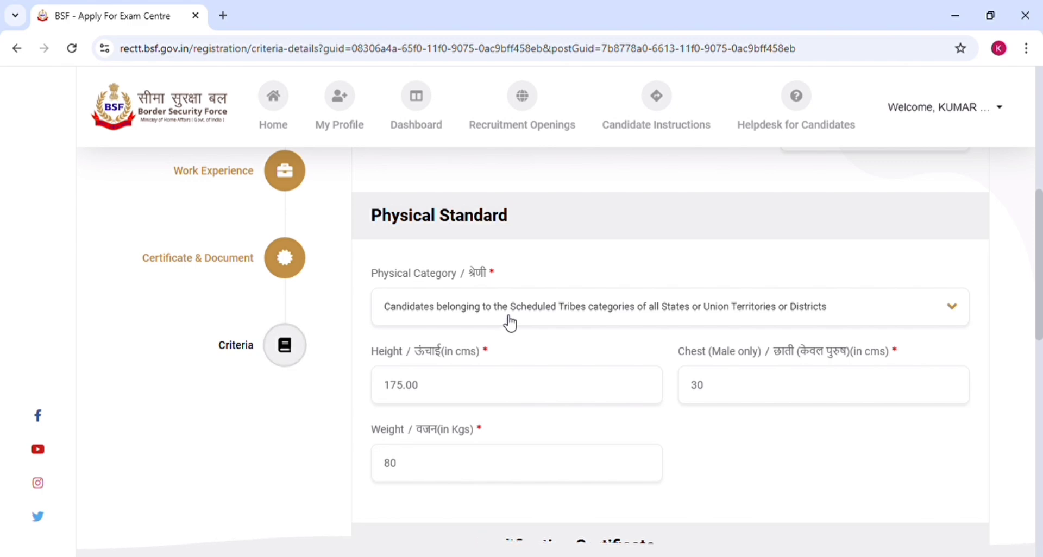
pyautogui.click(508, 321)
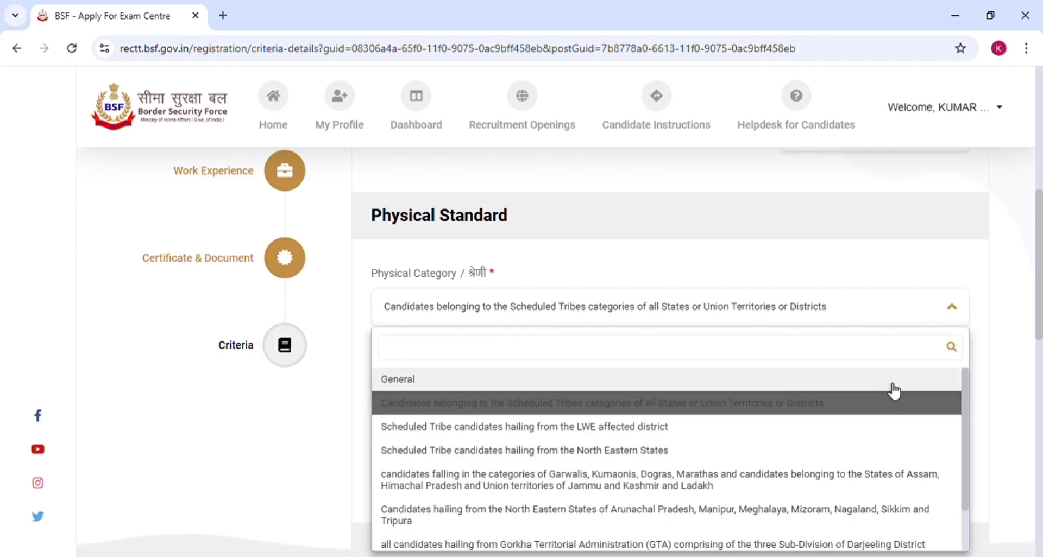
pyautogui.click(1032, 426)
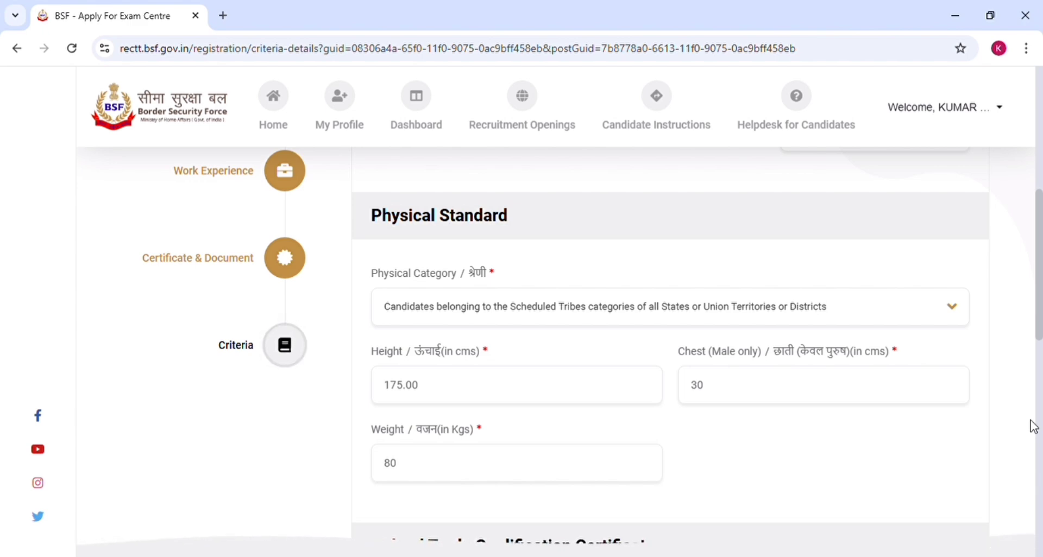
pyautogui.click(767, 308)
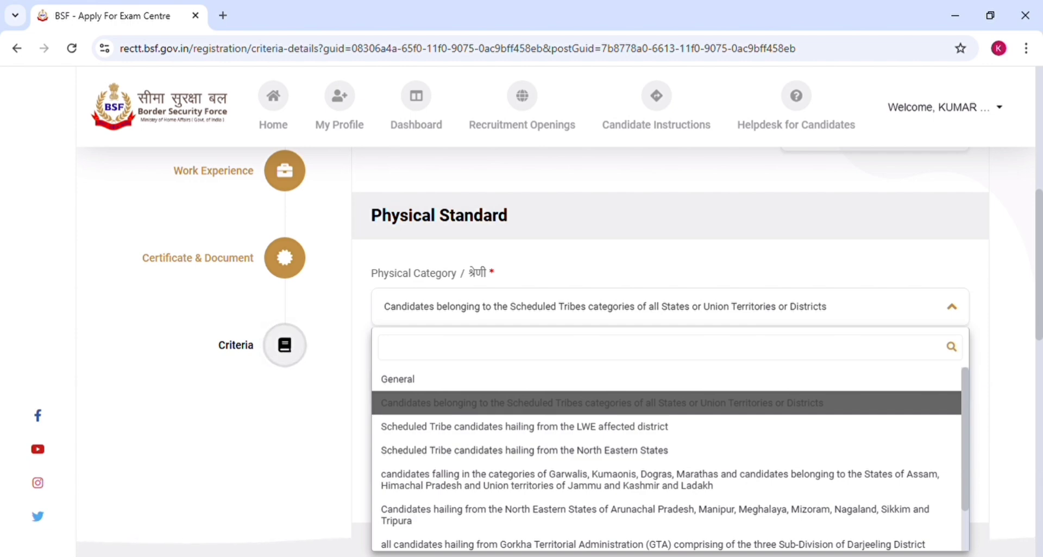
pyautogui.scroll(-1, 964, 527)
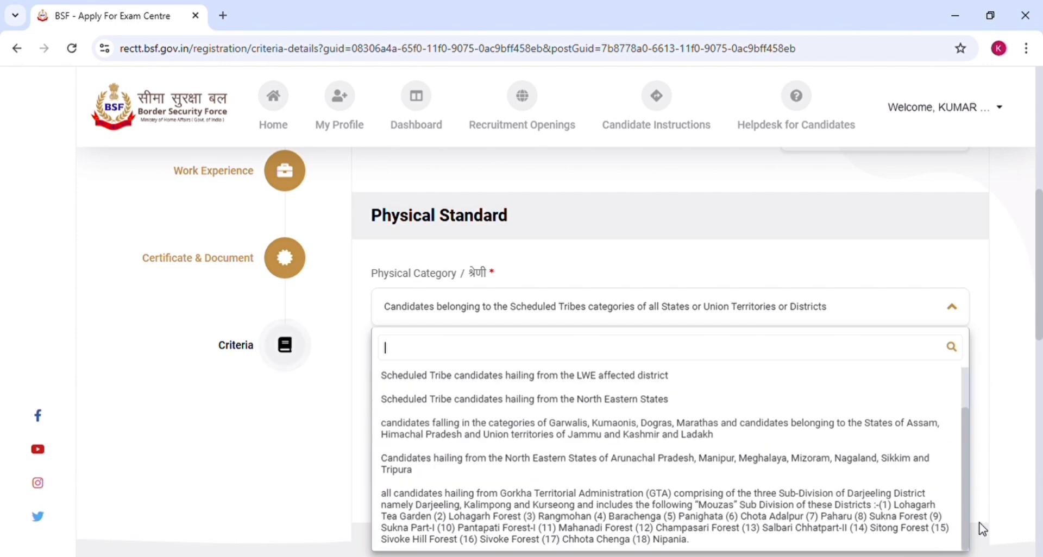
pyautogui.click(975, 399)
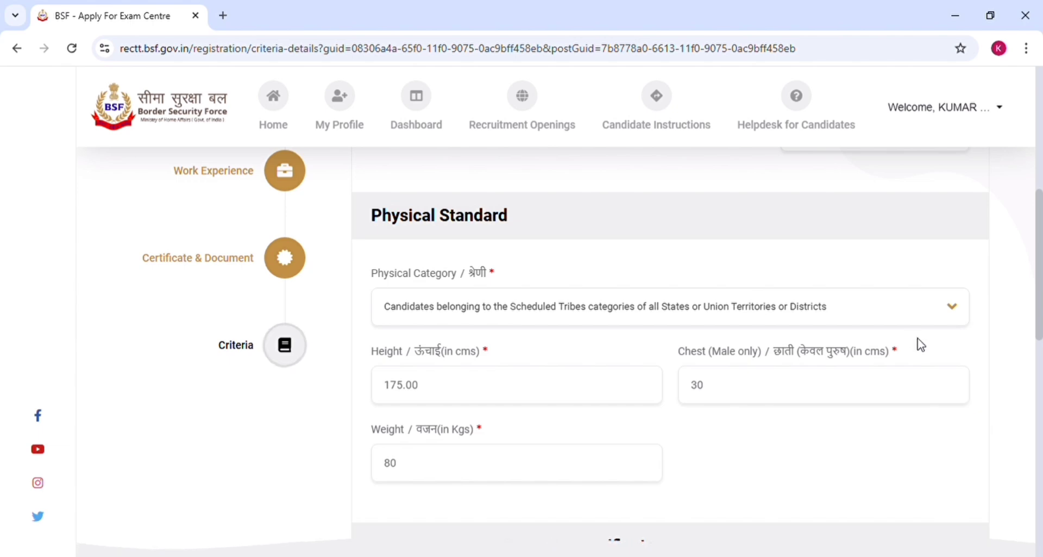
pyautogui.click(901, 321)
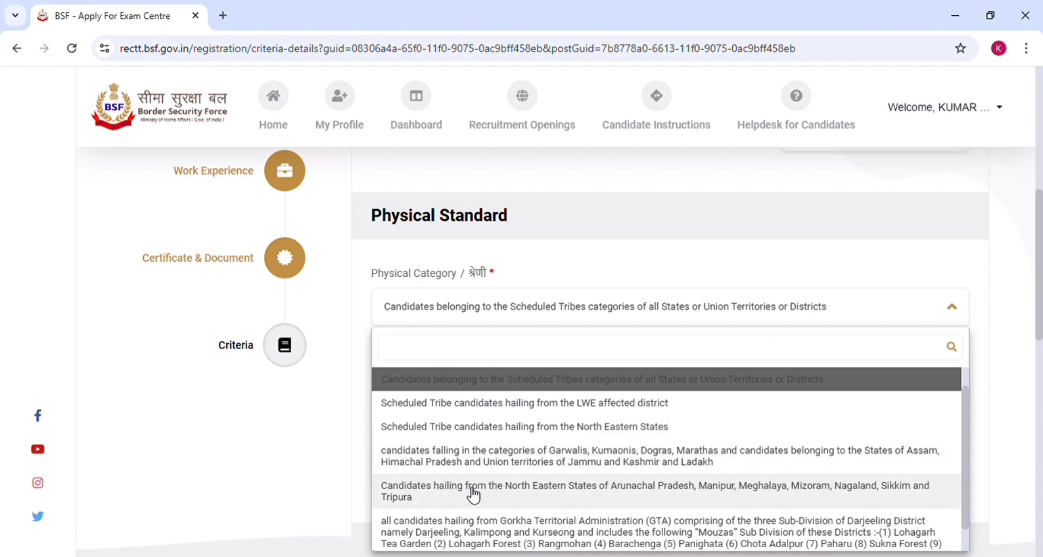
pyautogui.scroll(-1, 638, 515)
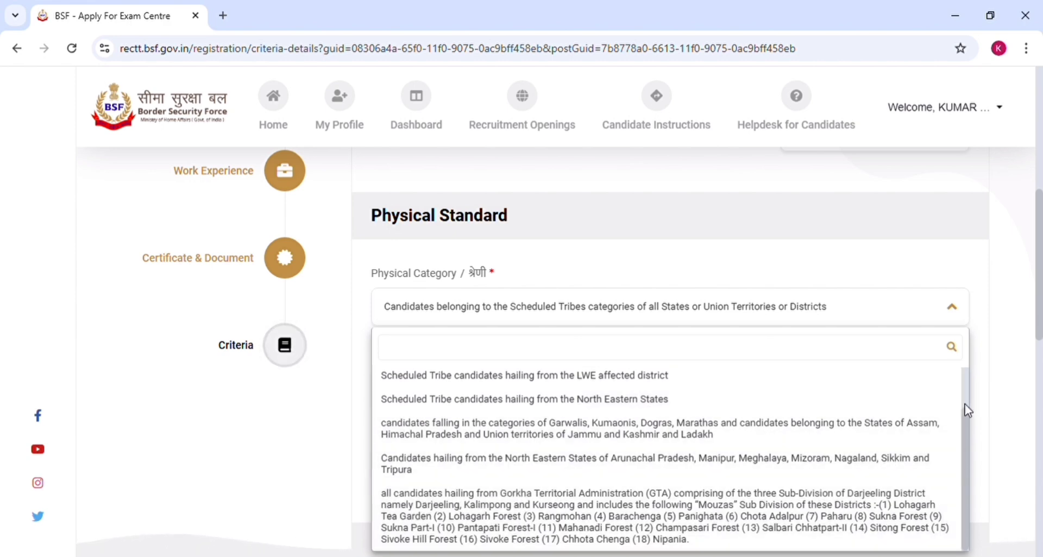
pyautogui.scroll(2, 963, 399)
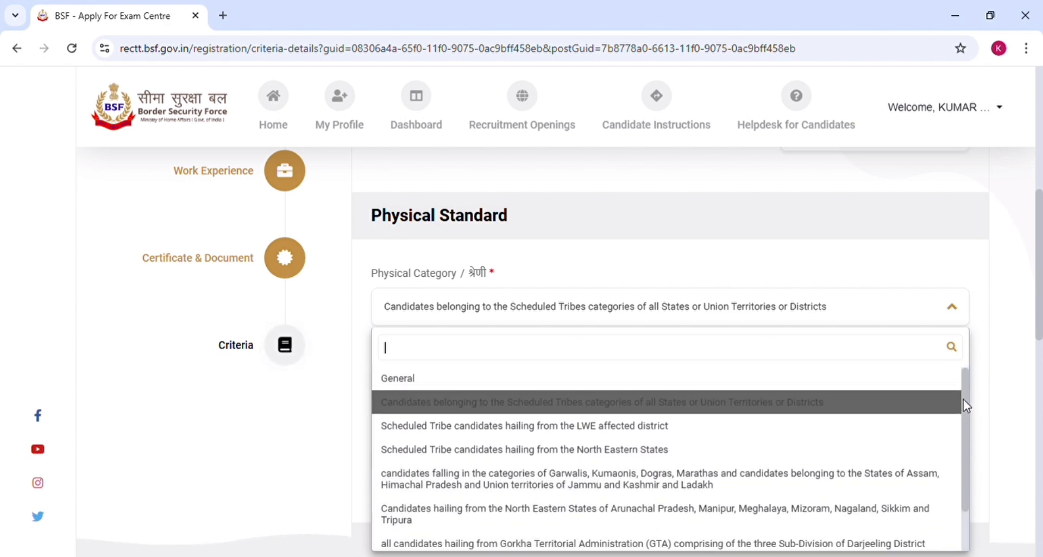
pyautogui.click(566, 385)
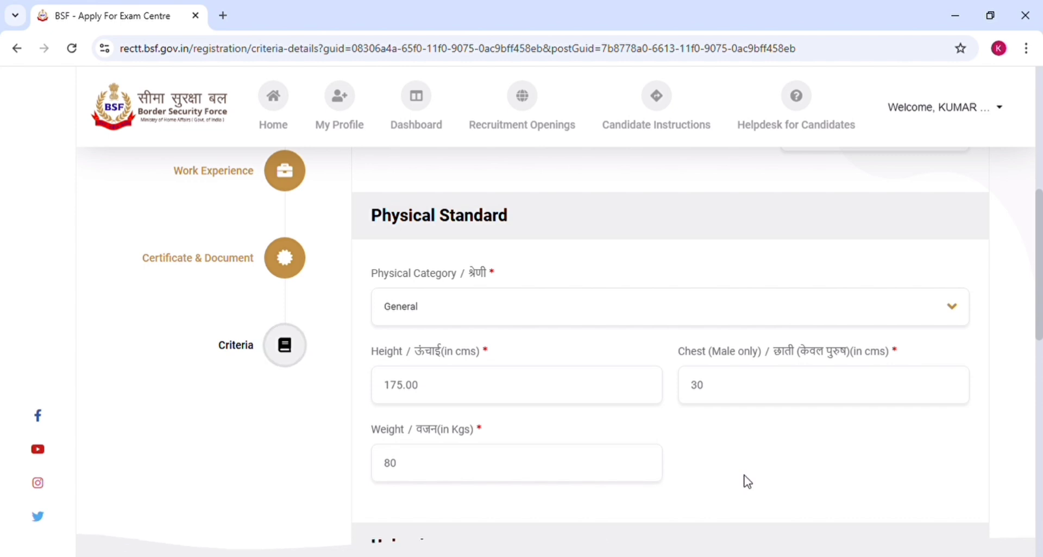
# - Change the Chest measurement from 30 to 75 cm
pyautogui.click(732, 384)
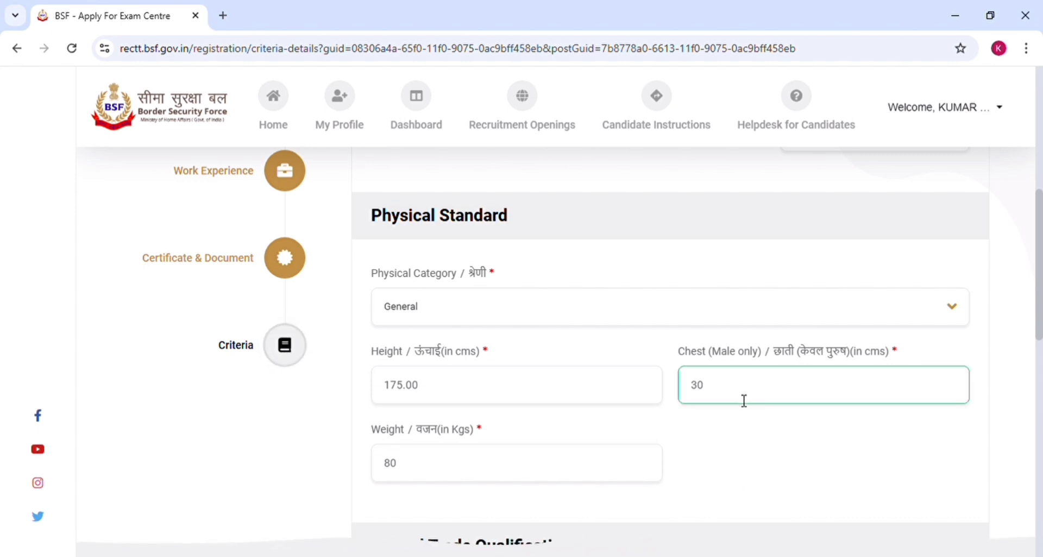
pyautogui.hotkey('ctrl', 'a')
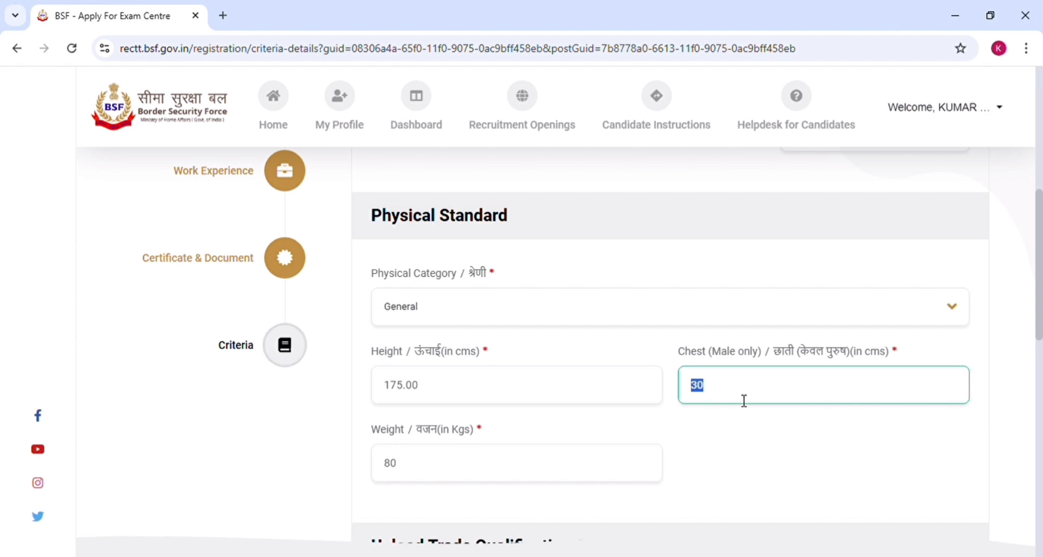
pyautogui.click(734, 442)
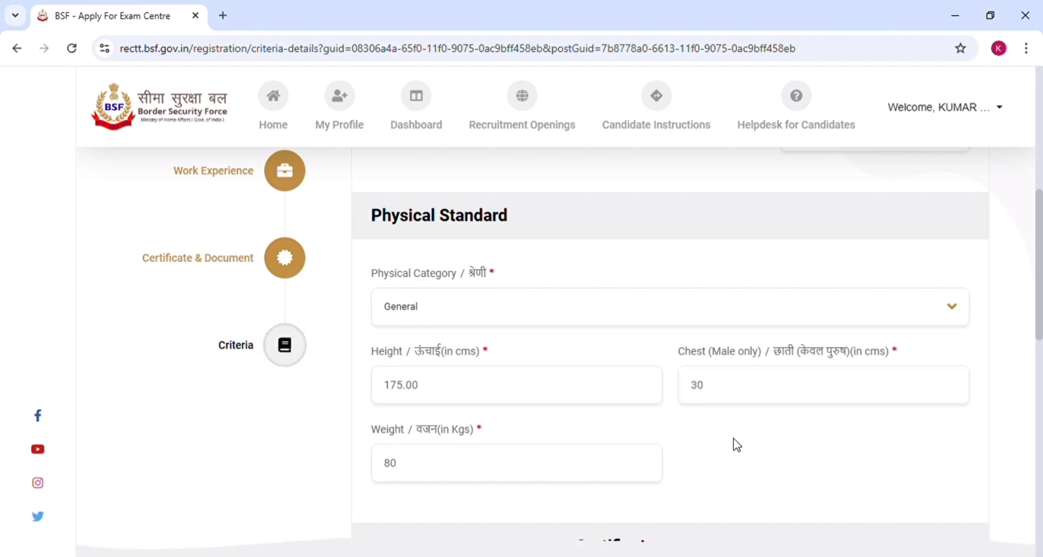
# - Upload the domicile certificate PDF to the criteria form
pyautogui.scroll(-1, 737, 444)
pyautogui.scroll(-7, 737, 444)
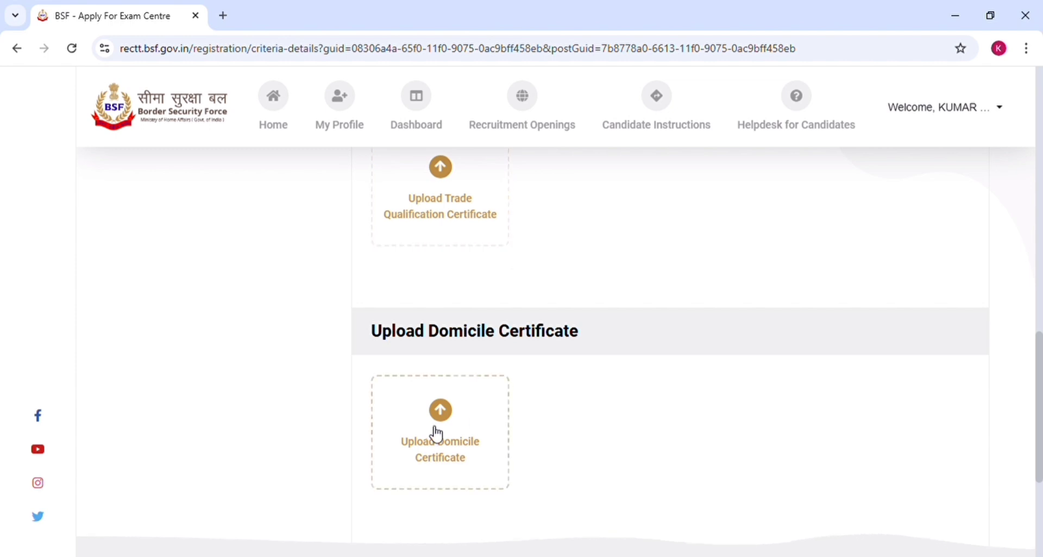
pyautogui.click(458, 455)
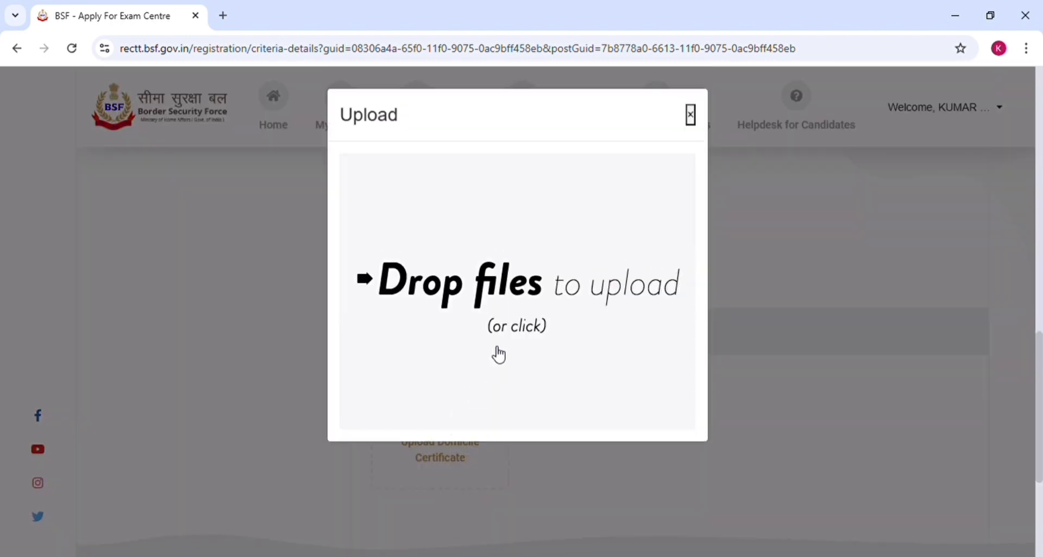
pyautogui.click(510, 333)
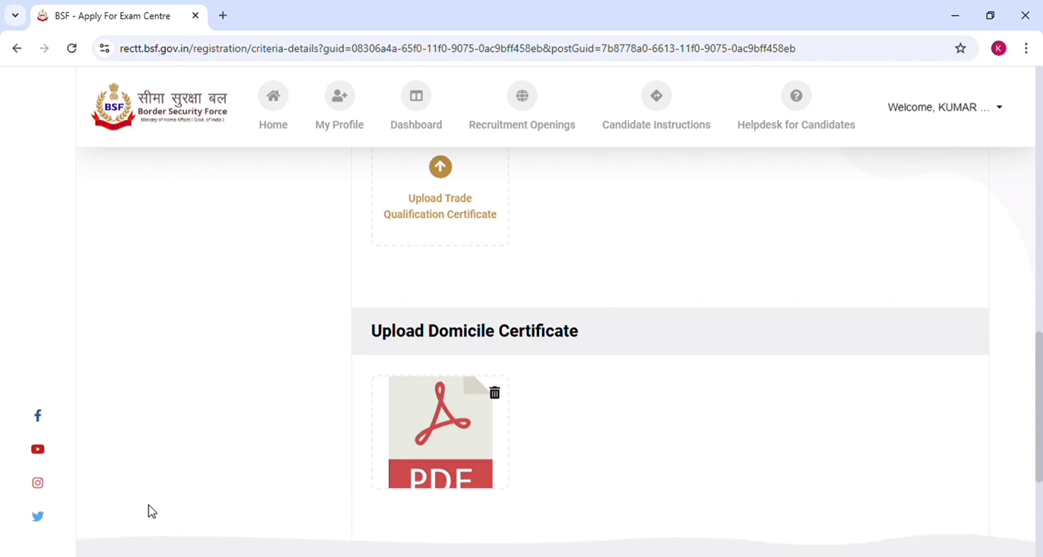
pyautogui.scroll(-1, 152, 511)
pyautogui.scroll(-3, 150, 511)
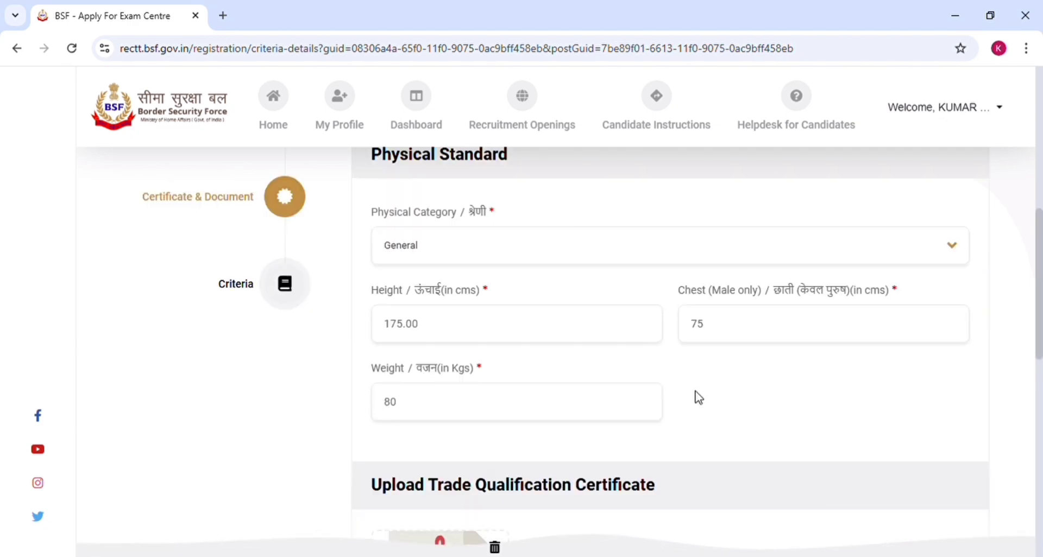
pyautogui.scroll(-5, 698, 398)
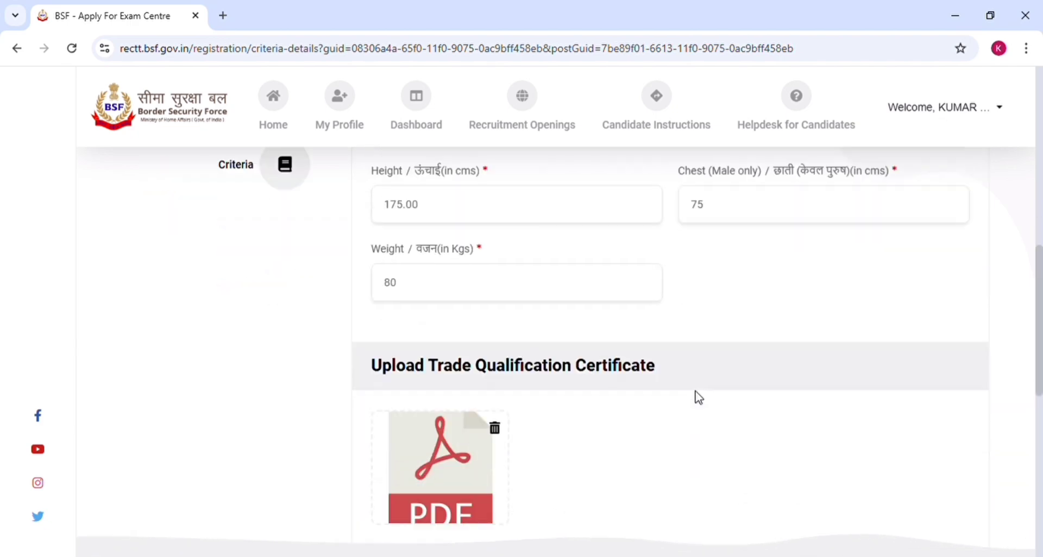
pyautogui.scroll(-4, 699, 398)
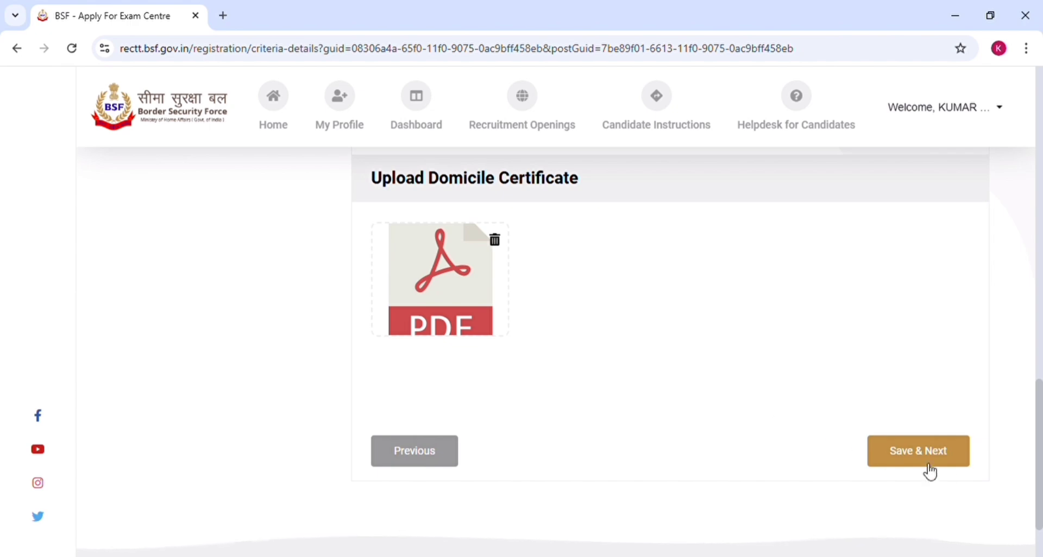
# - Save the criteria details and check the exam centre list on the review page
pyautogui.click(936, 457)
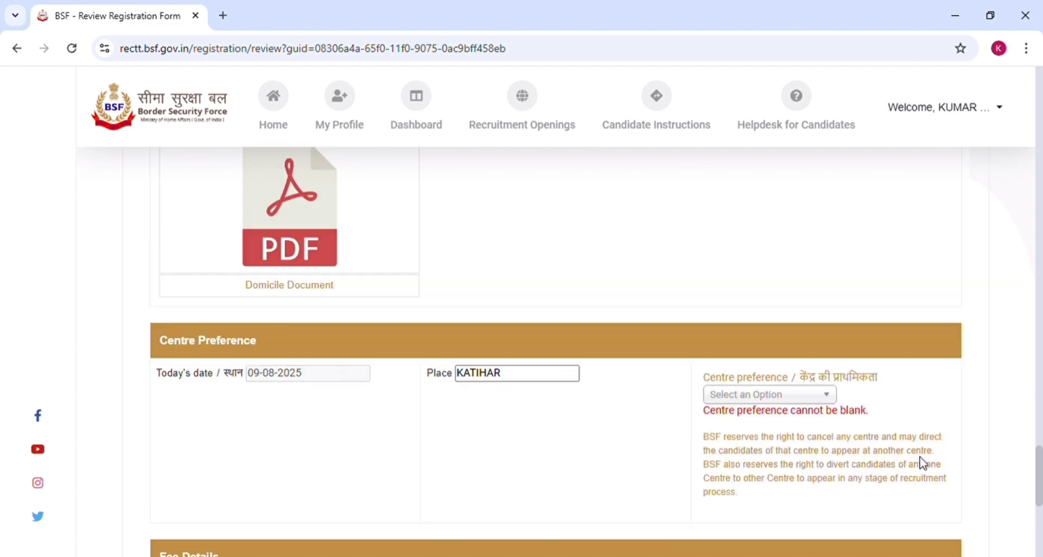
pyautogui.scroll(-1, 923, 463)
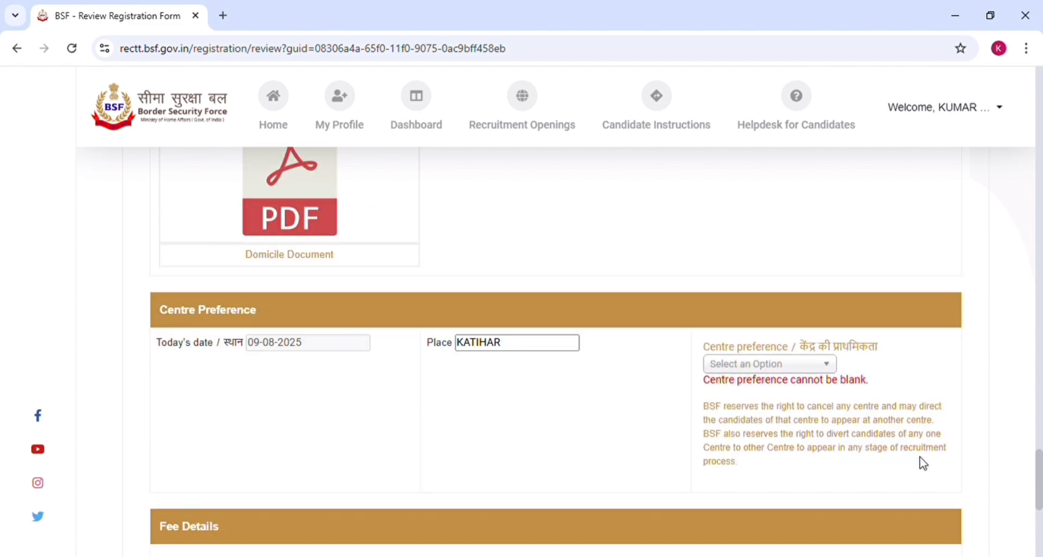
pyautogui.click(737, 376)
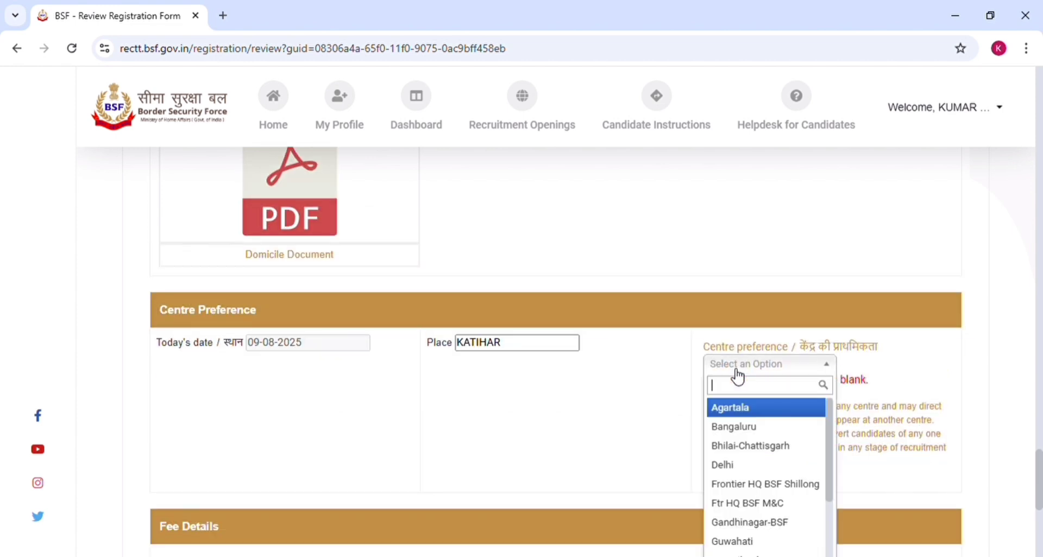
pyautogui.click(918, 367)
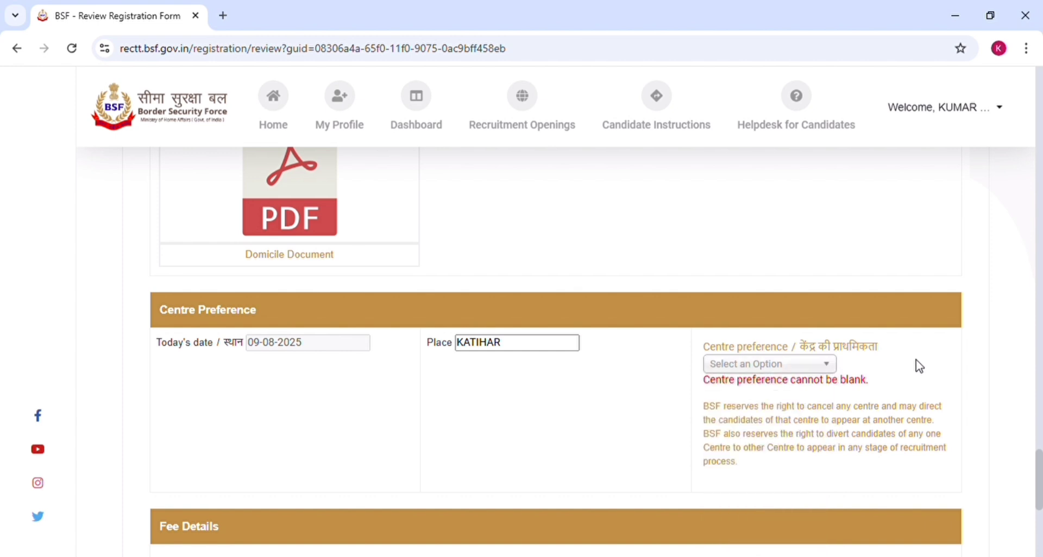
# - Reopen the exam centre preference list, then proceed to pay the Rs.159.00 fee
pyautogui.click(826, 369)
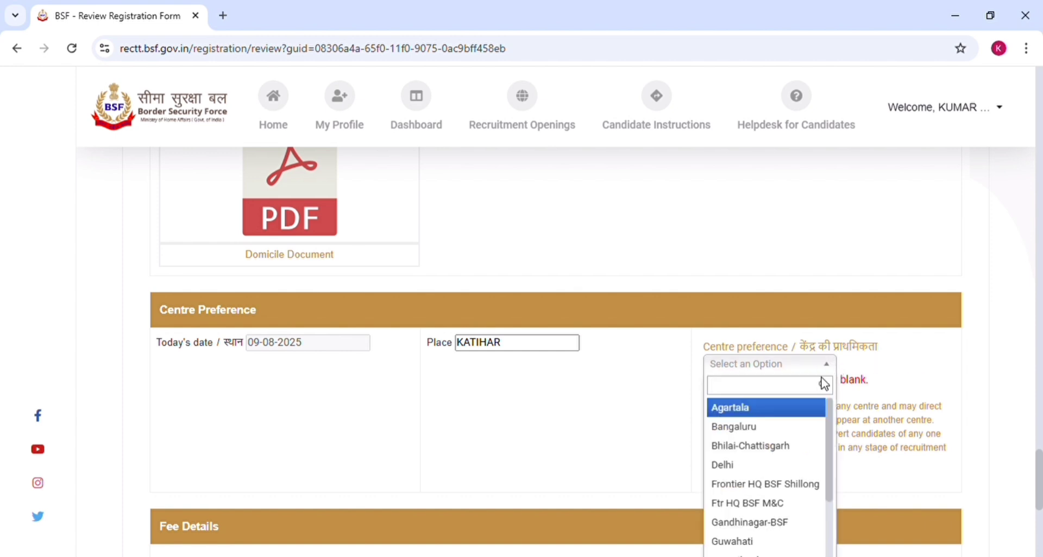
pyautogui.scroll(-3, 833, 520)
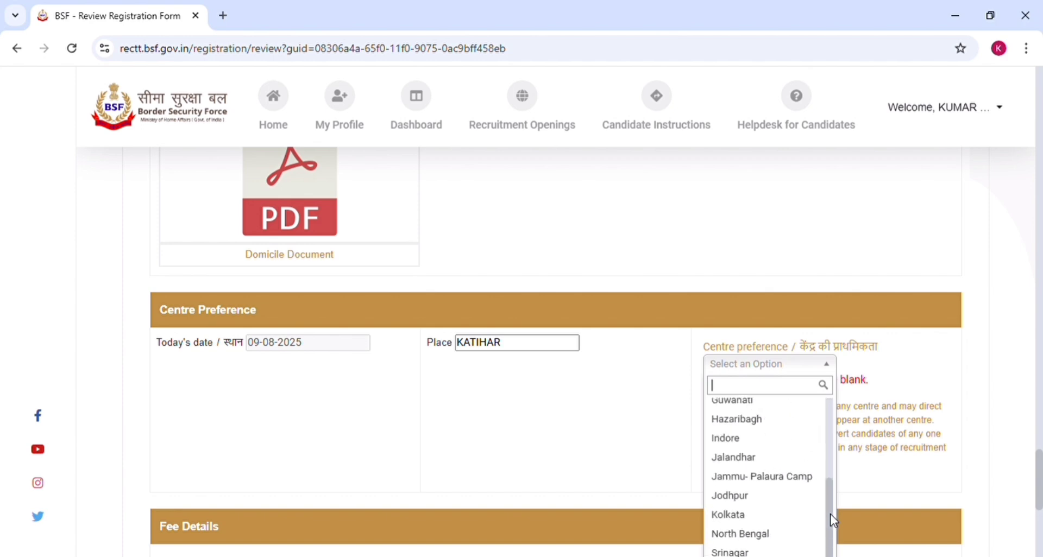
pyautogui.scroll(-4, 539, 357)
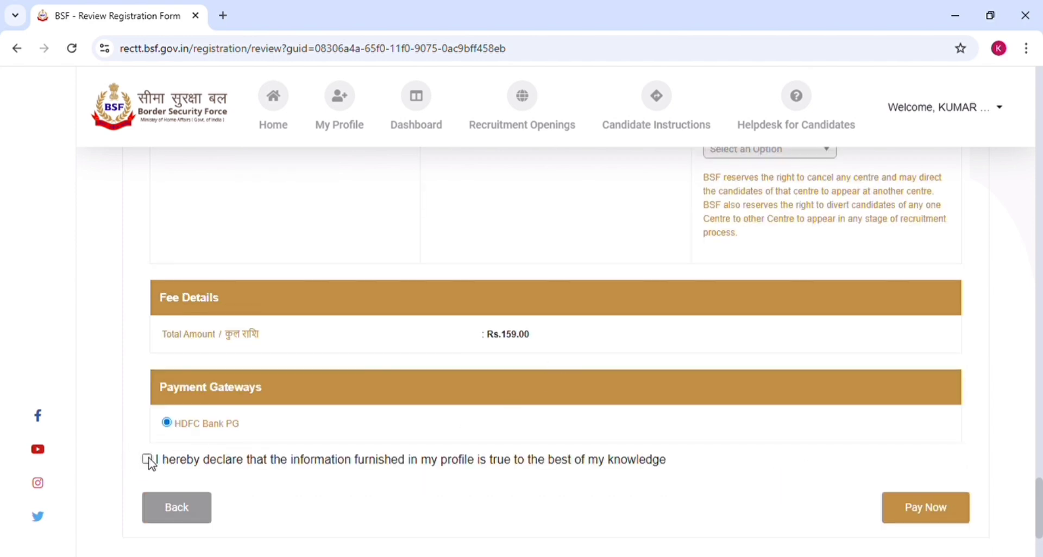
pyautogui.click(924, 510)
# - Accept the declaration, pick UPI as payment option, and generate its QR code for ₹159.00
pyautogui.click(666, 541)
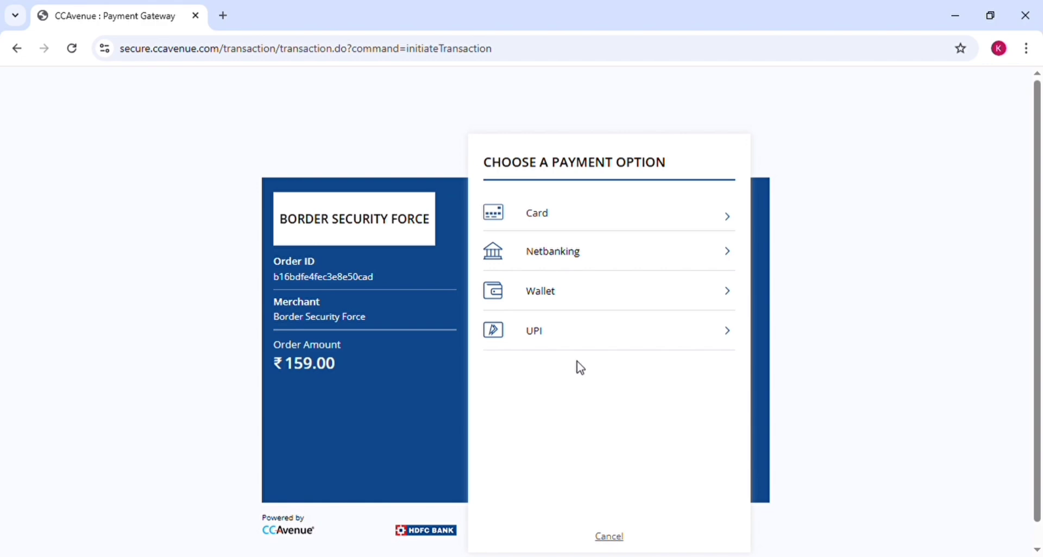
pyautogui.click(545, 343)
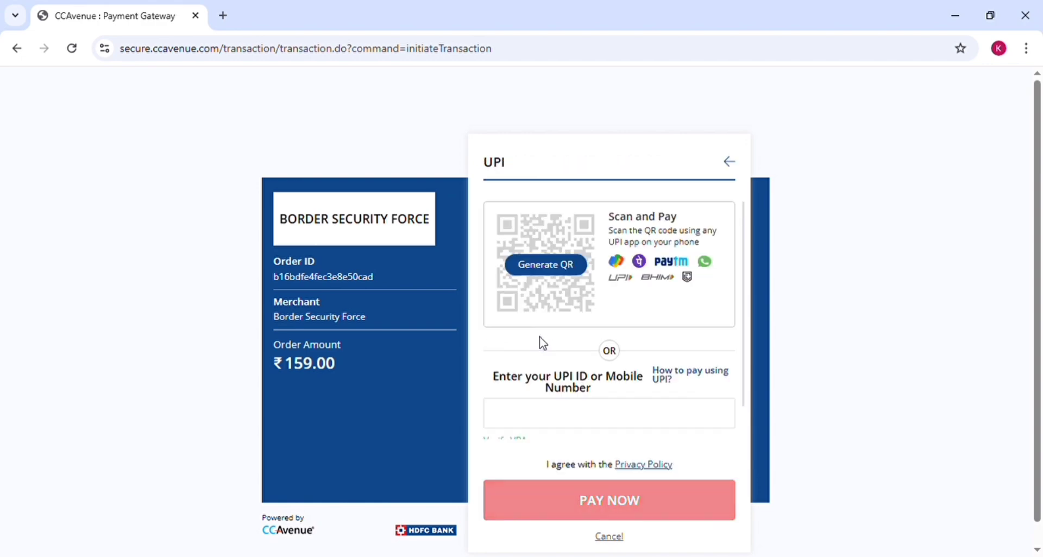
pyautogui.click(560, 270)
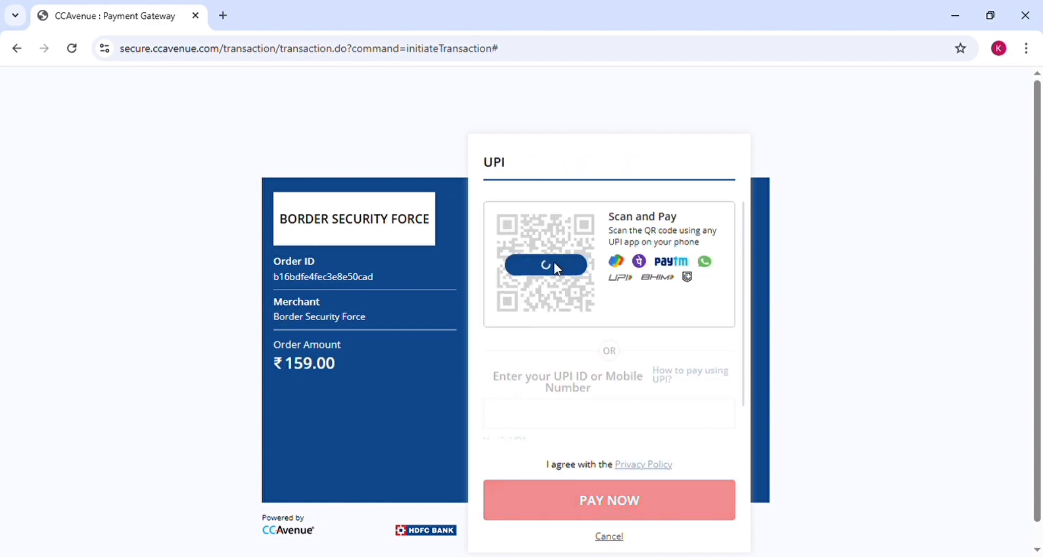